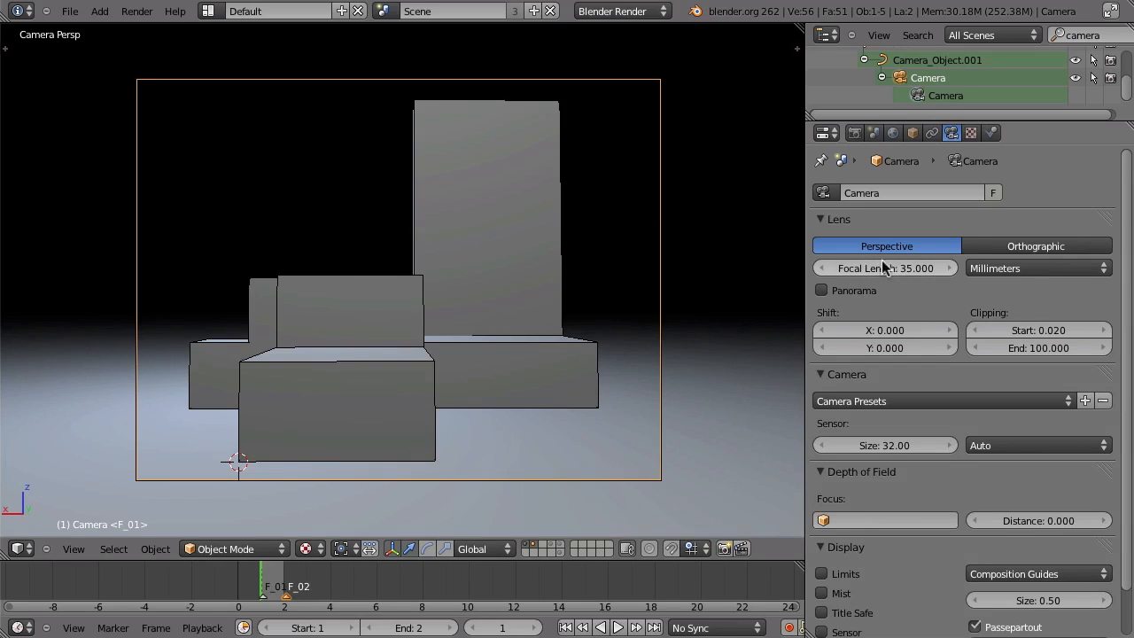
- Set the camera's focal length to about 6.87 mm and try moving the camera forward along its local Z axis
drag(867, 270, 900, 284)
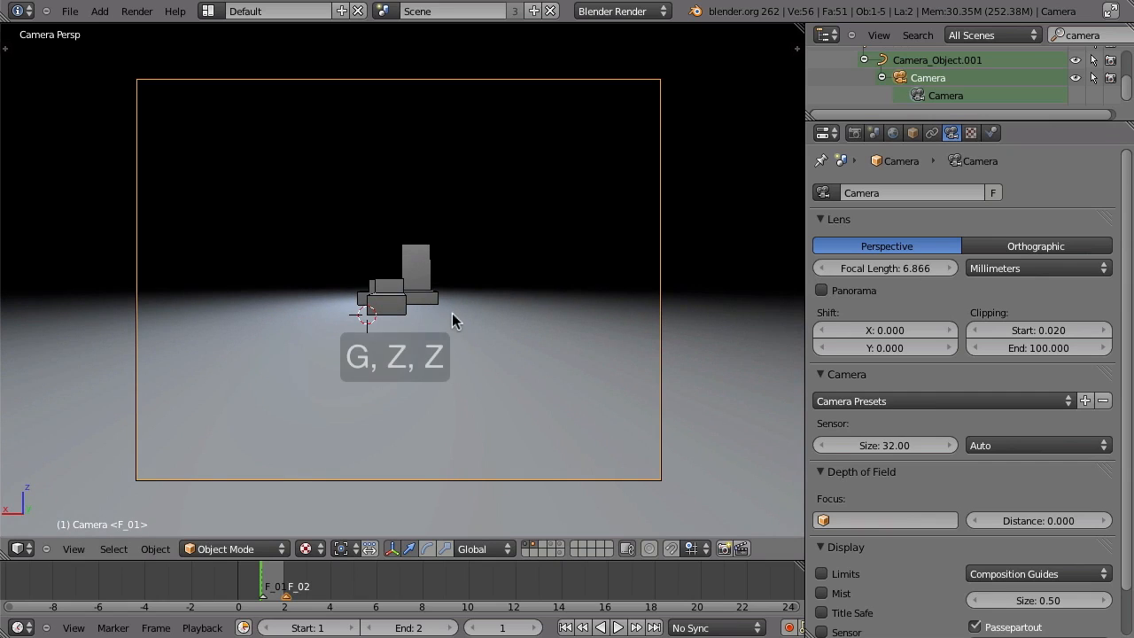
key(g)
key(z)
key(z)
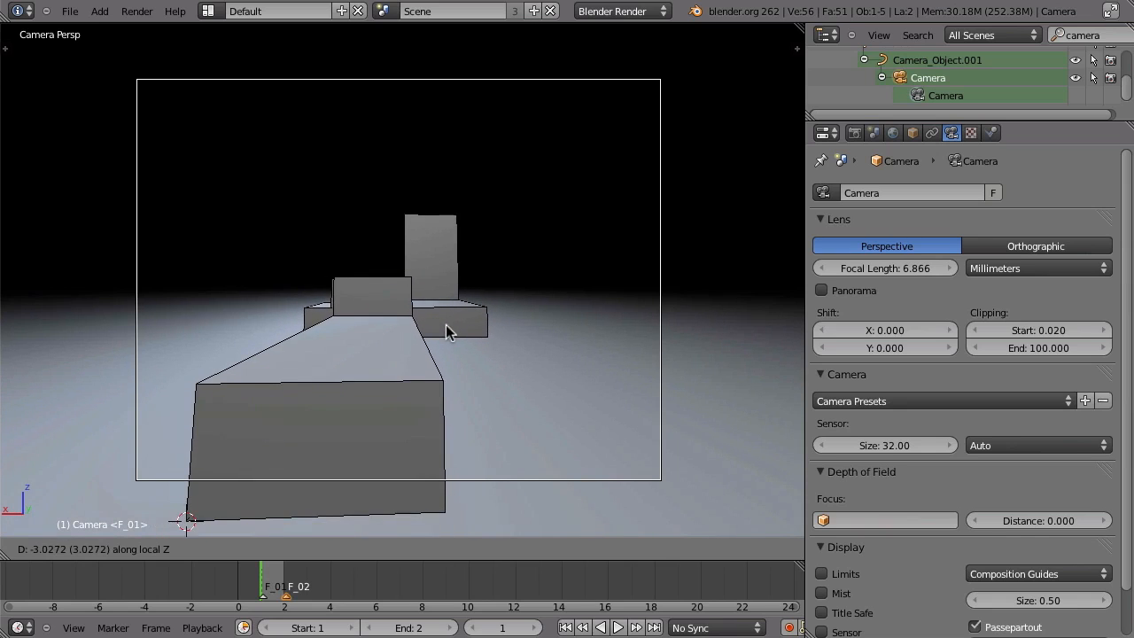
right_click(447, 325)
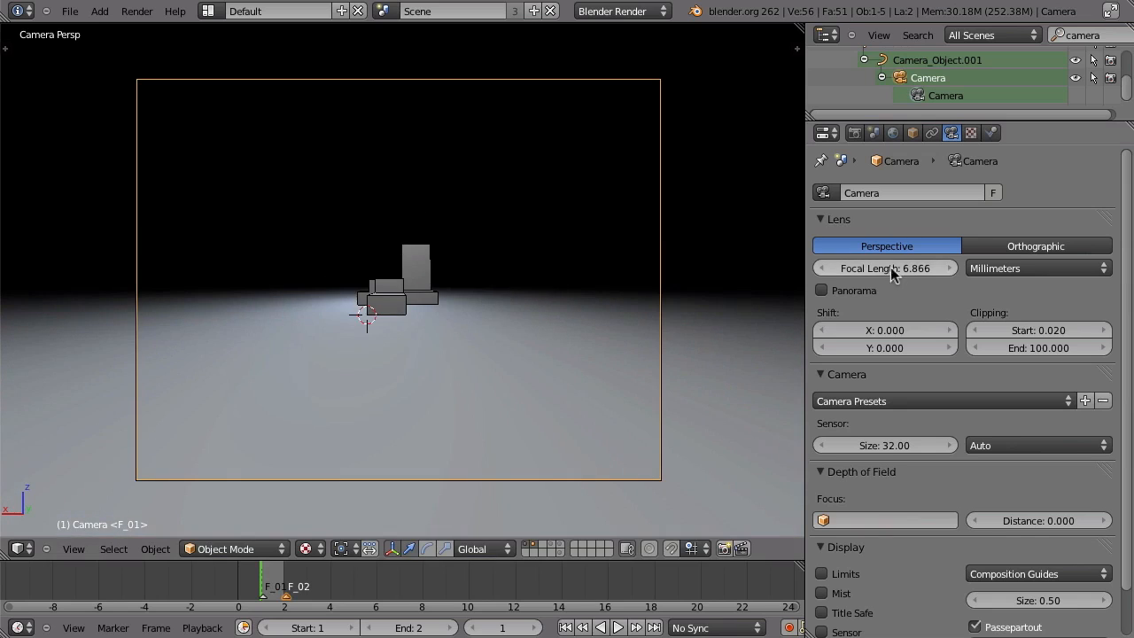
- Try a focal length of about 154.9 mm with the camera moved back along its local Z axis, and settle on 34.89 mm
drag(865, 267, 974, 271)
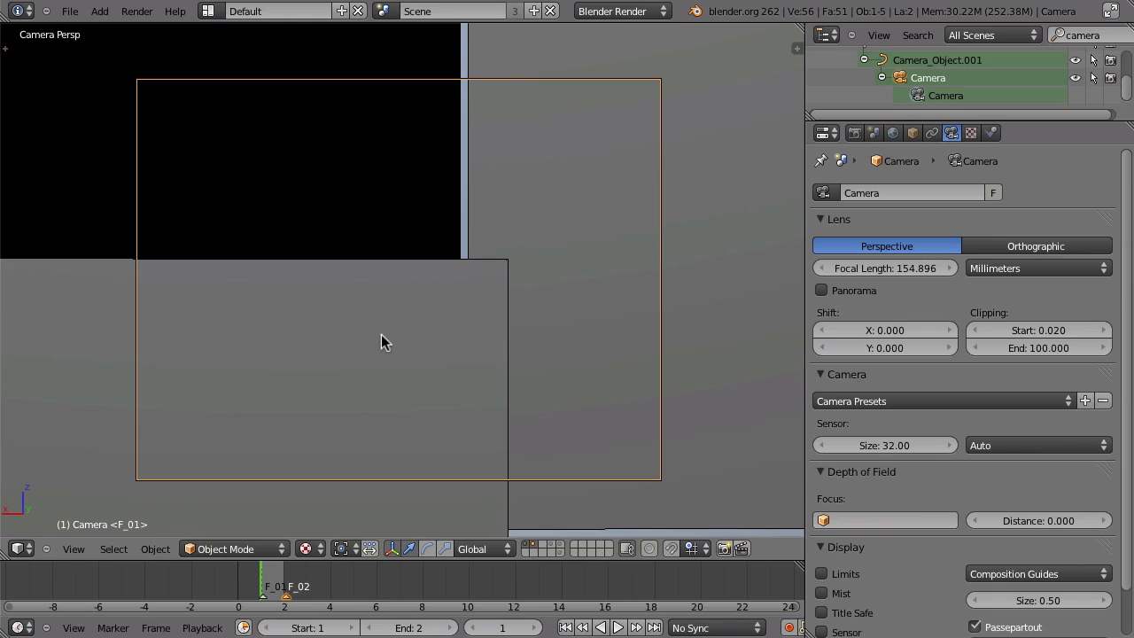
key(g)
key(z)
key(z)
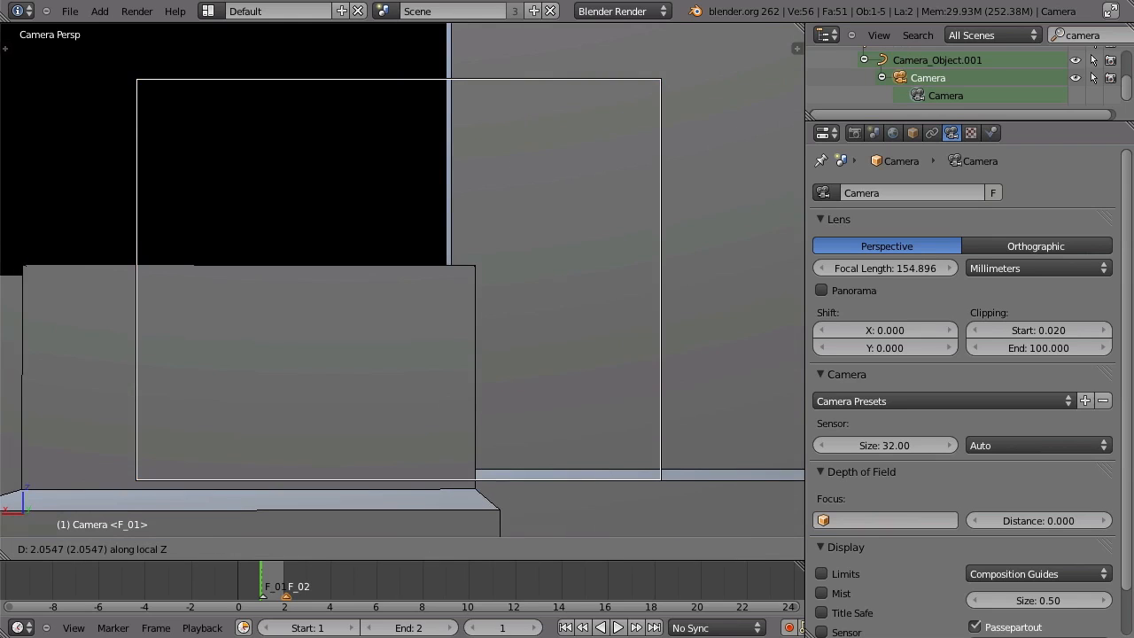
click(571, 375)
mouse_move(901, 273)
mouse_down()
mouse_move(811, 278)
mouse_move(881, 270)
mouse_up()
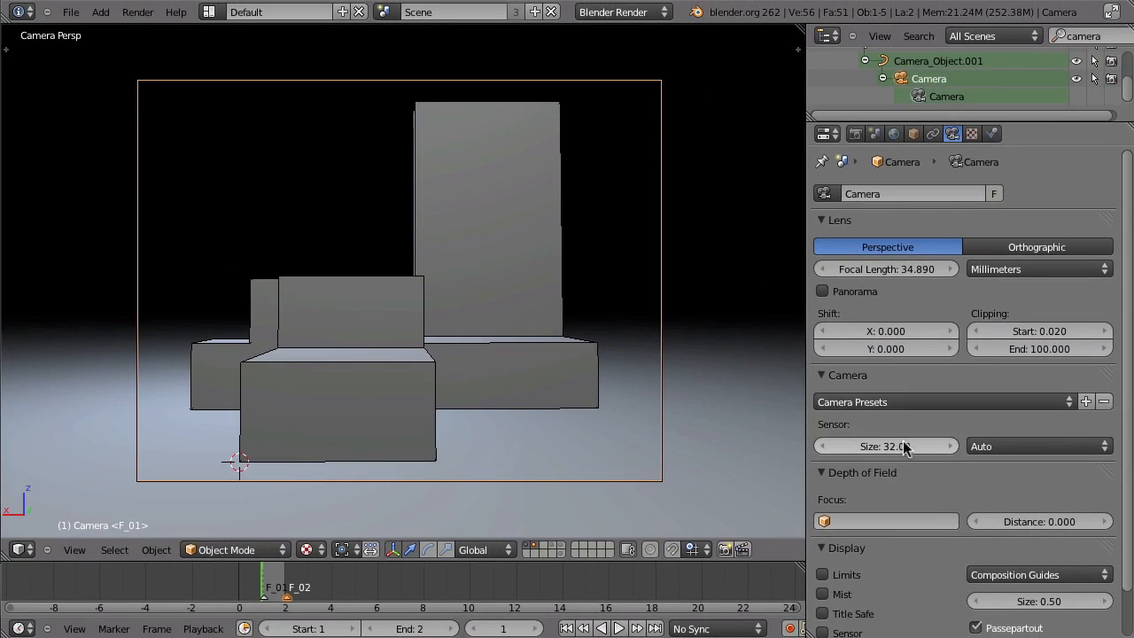
- Set the camera's sensor size to about 77.91 and try moving the camera forward along its local Z axis
drag(903, 447, 1045, 448)
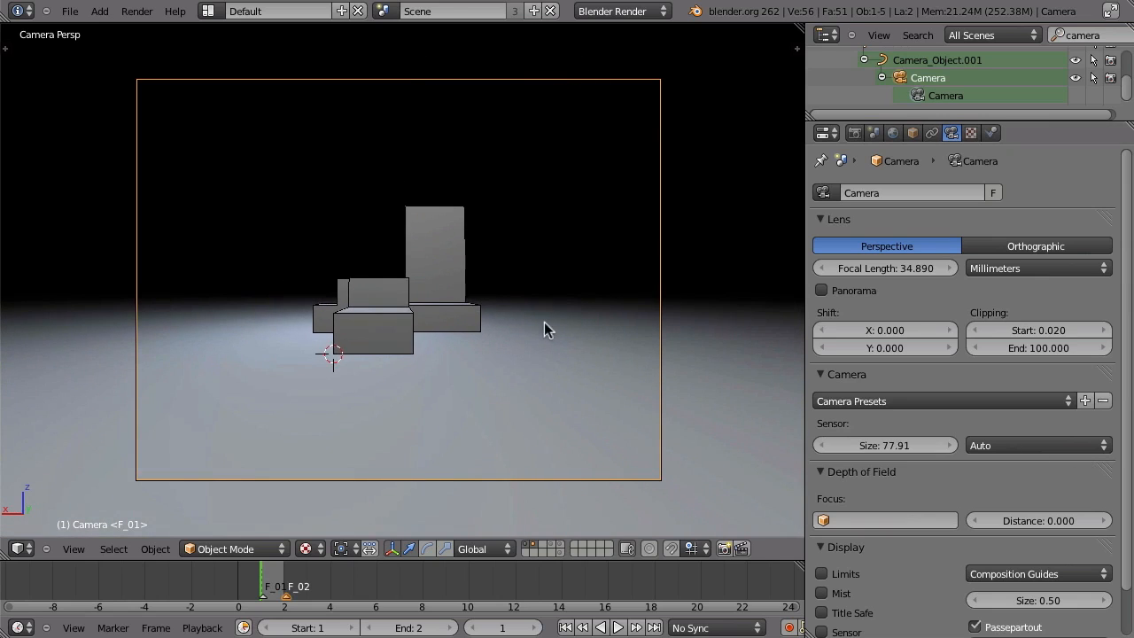
key(g)
key(z)
key(z)
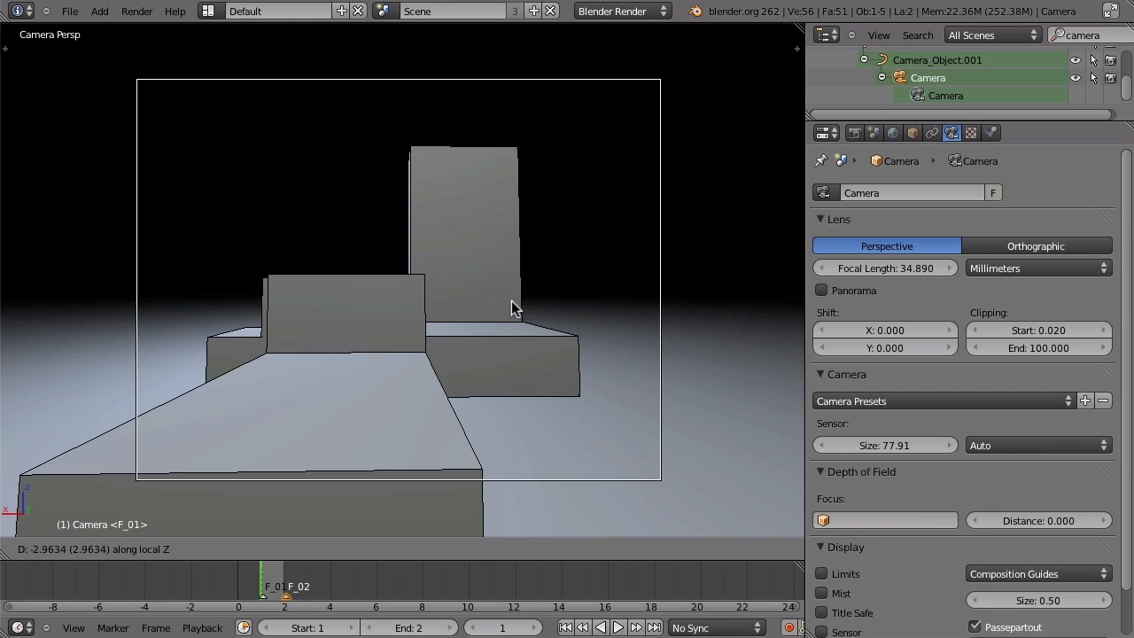
key(Escape)
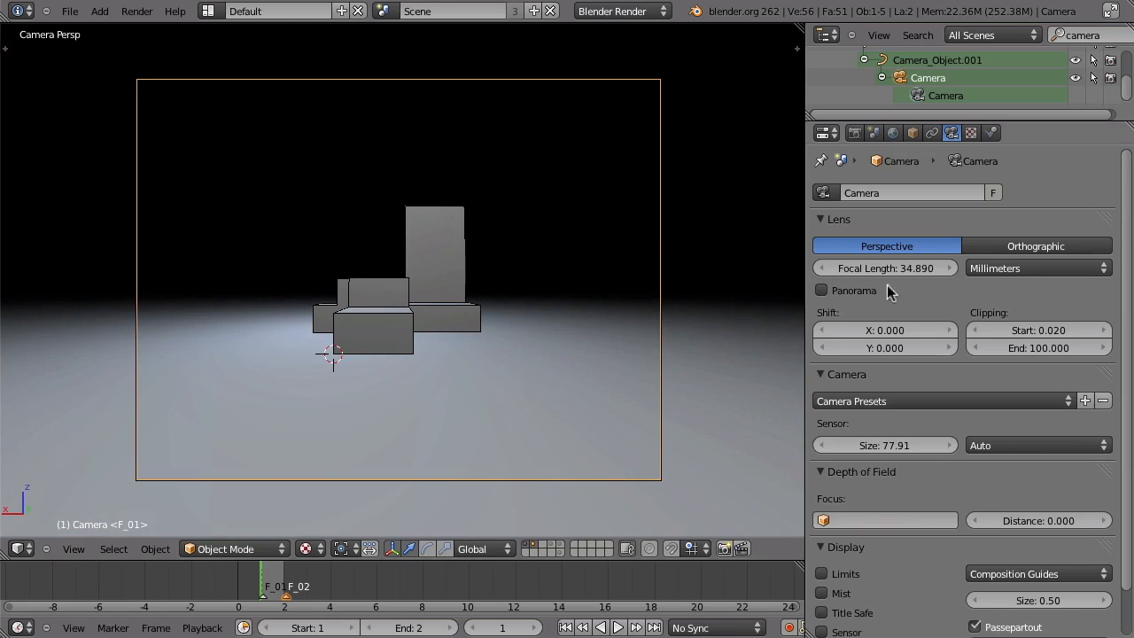
- Set the camera's sensor size to 32
click(870, 443)
text(32)
key(Return)
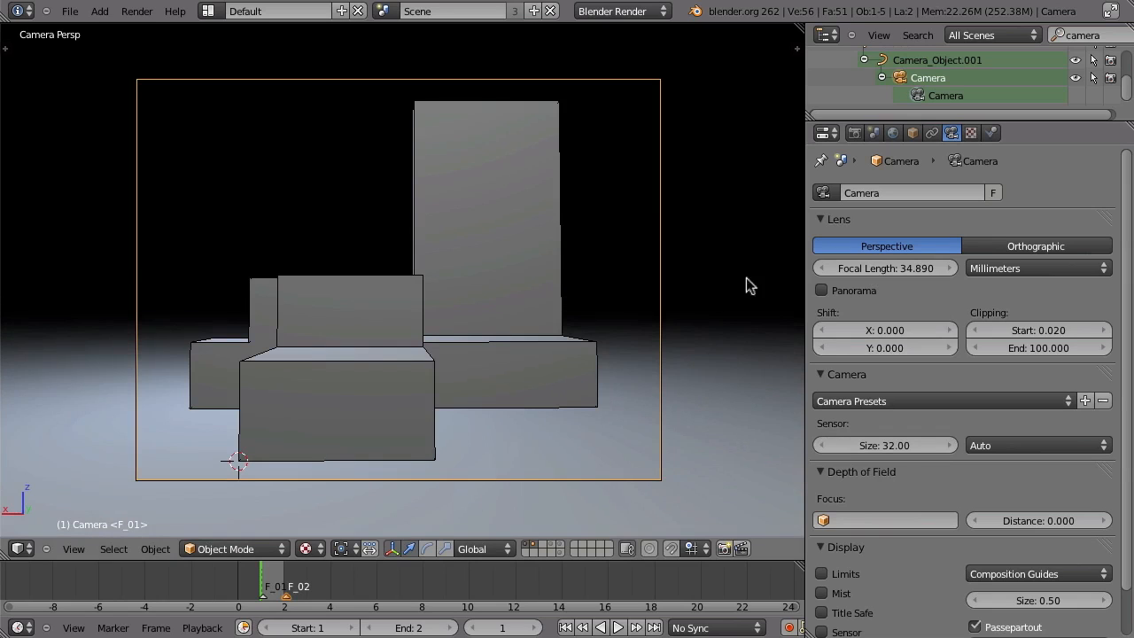
- Apply the Canon 550D camera preset to the camera's sensor settings
click(889, 268)
key(Escape)
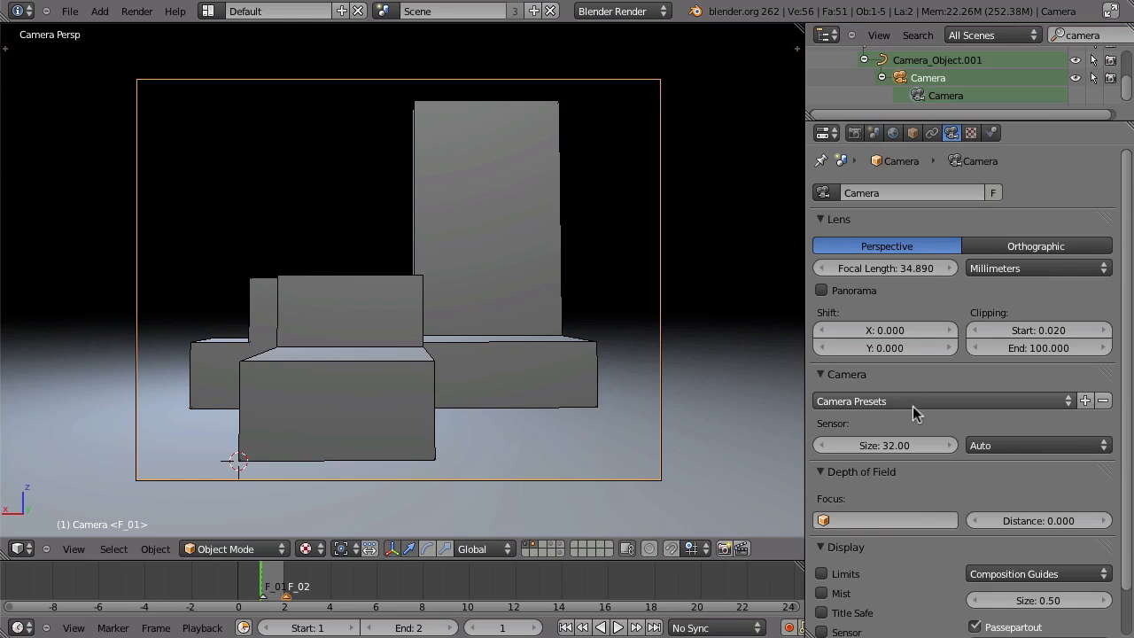
click(856, 399)
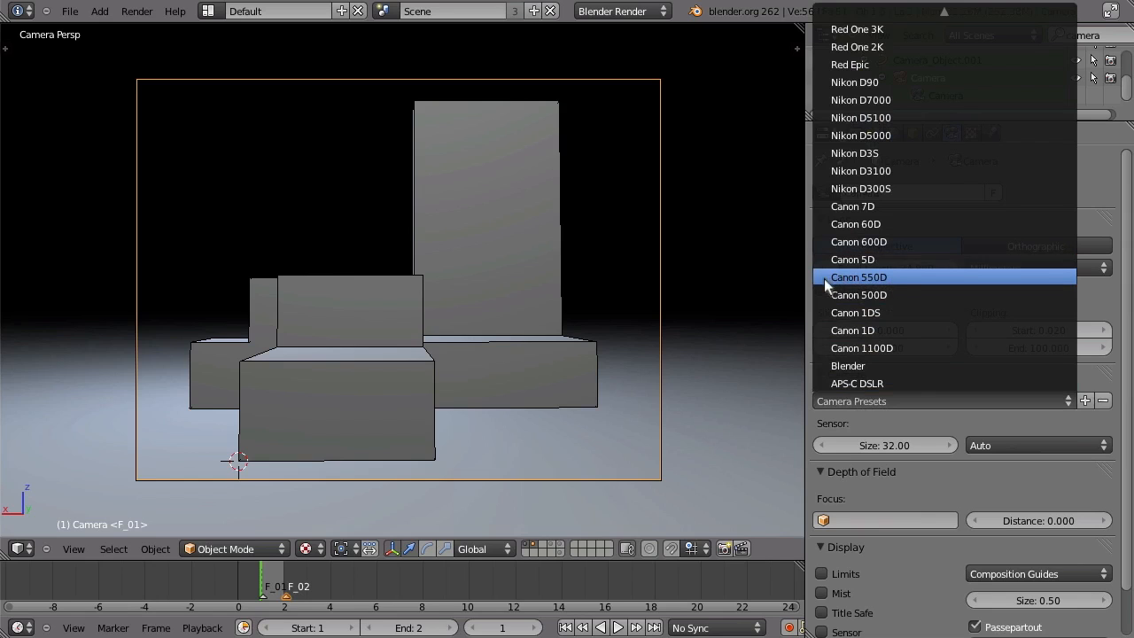
click(906, 277)
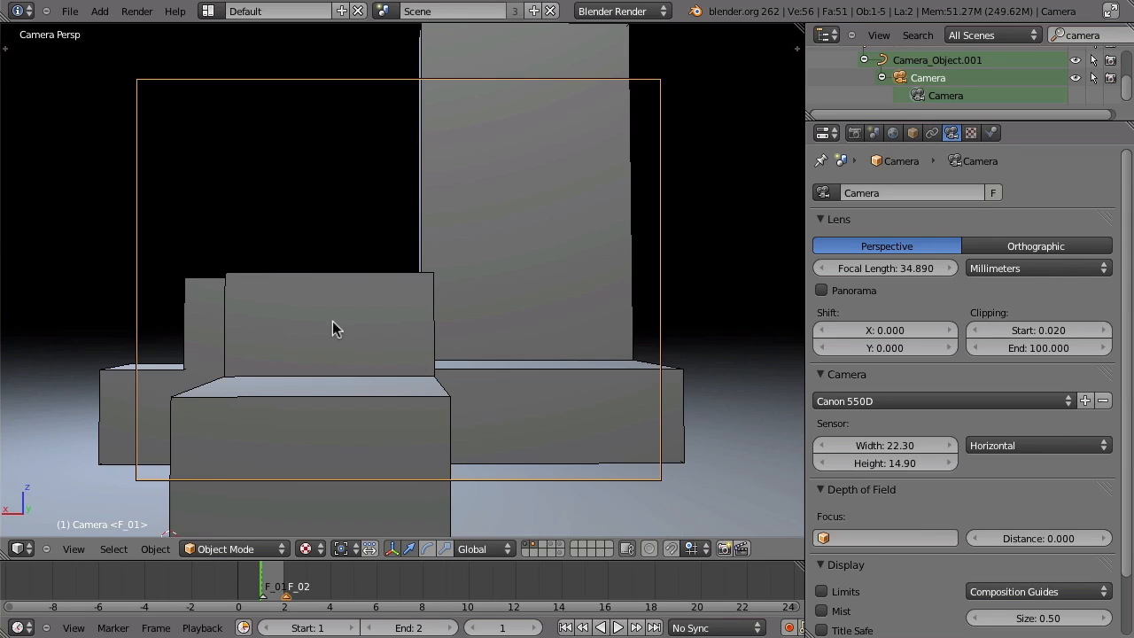
- Leave the camera view, hide the layer holding the scene camera and show the layers of the DSLR camera model
middle_drag(567, 377, 299, 412)
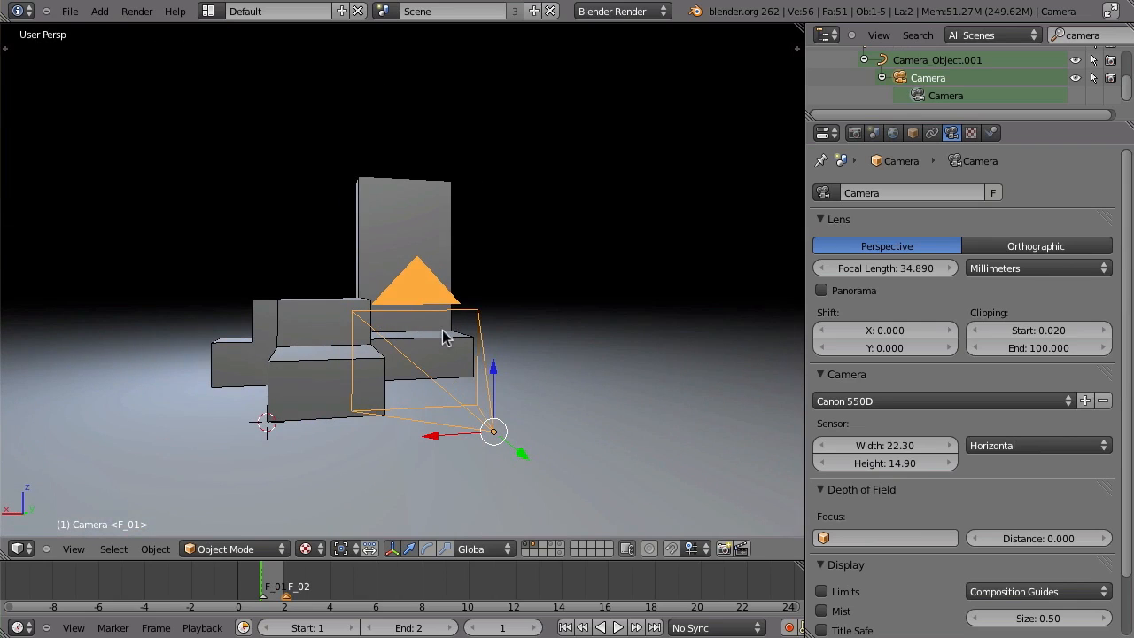
shift+click(534, 546)
middle_drag(467, 466, 559, 467)
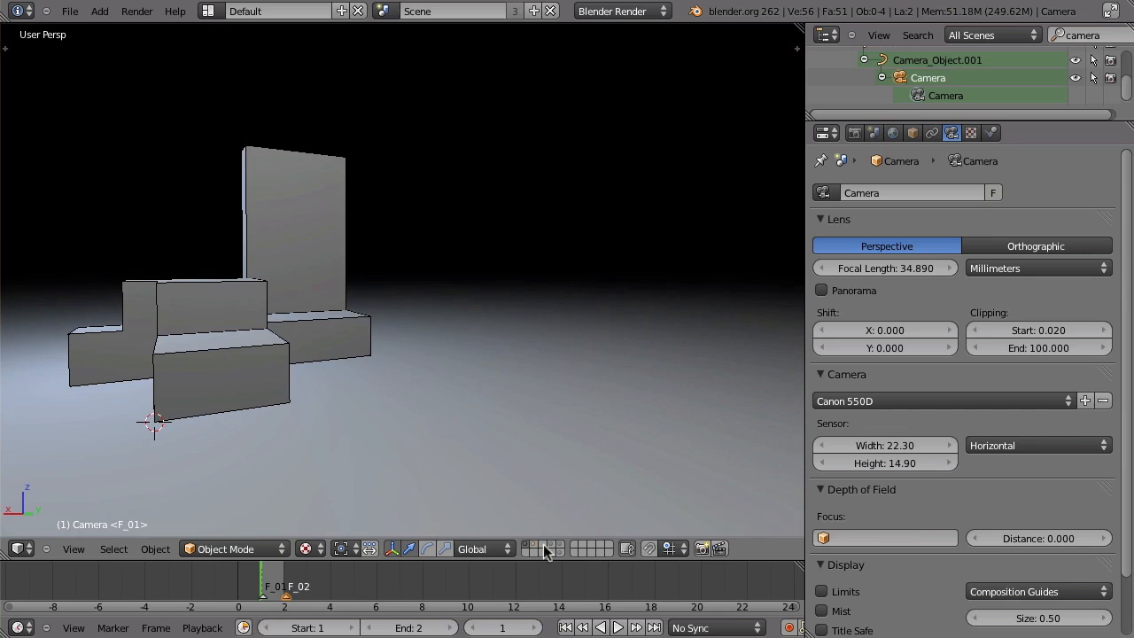
shift+click(561, 546)
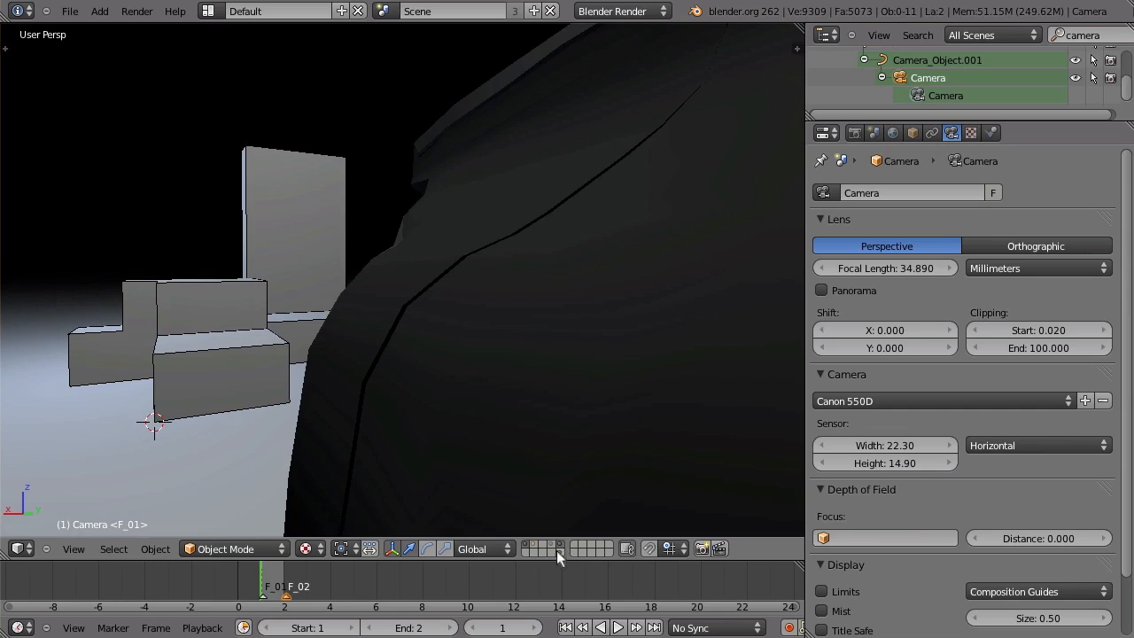
- Examine the DSLR camera model from the front, side and back, including how it faces the block scene
scroll(471, 464, down, 3)
middle_drag(507, 452, 696, 456)
shift+middle_drag(616, 450, 599, 403)
middle_drag(520, 422, 519, 356)
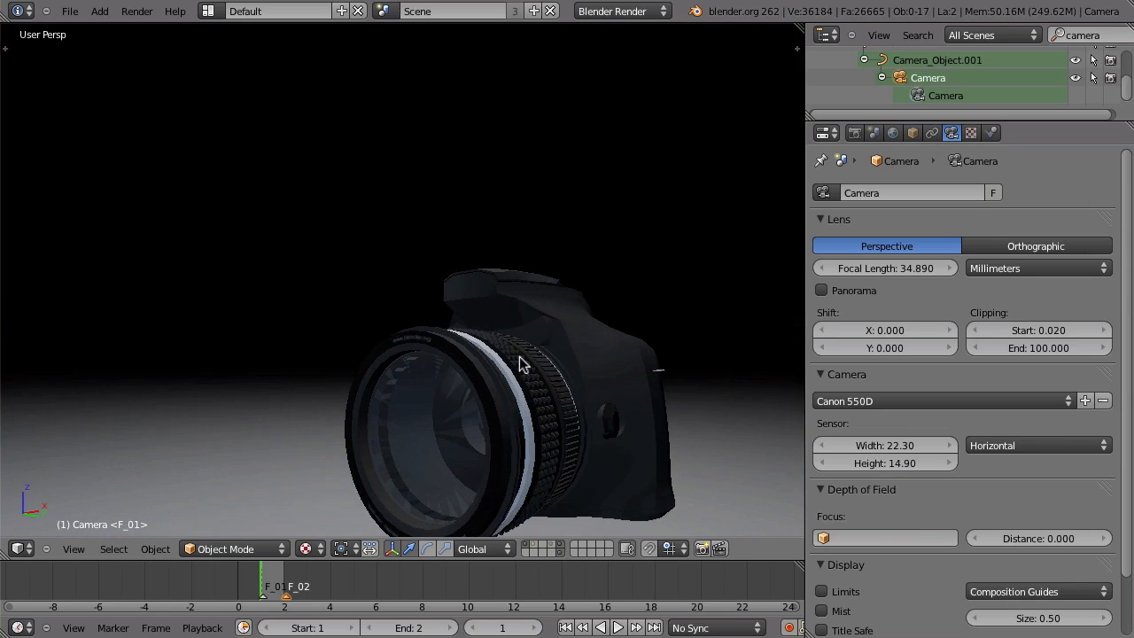
middle_drag(516, 431, 463, 367)
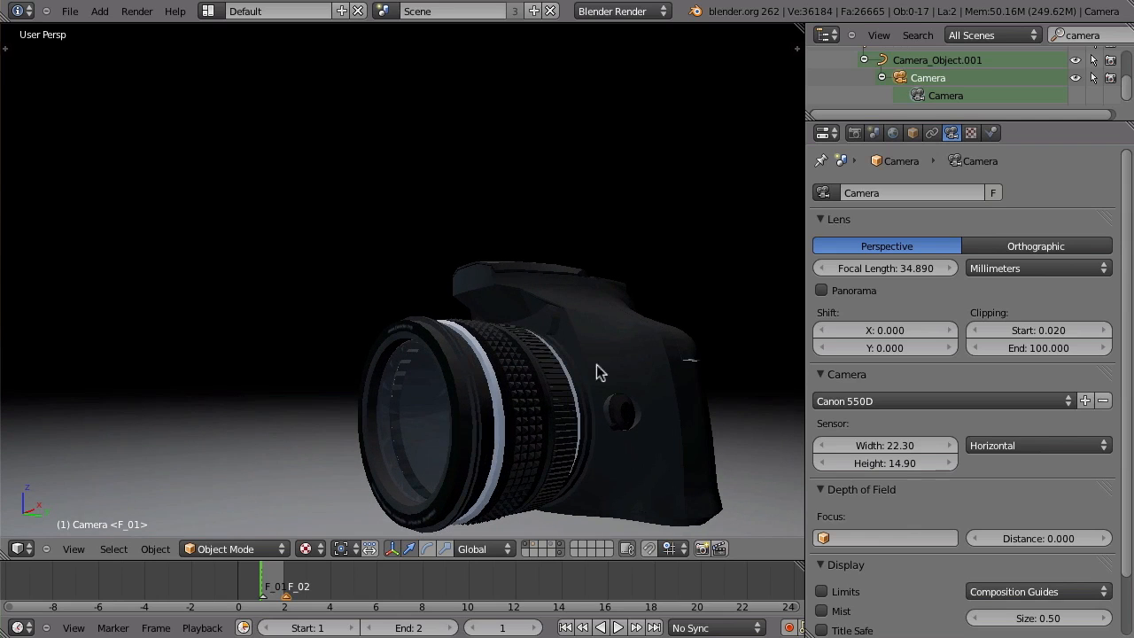
middle_drag(691, 371, 530, 342)
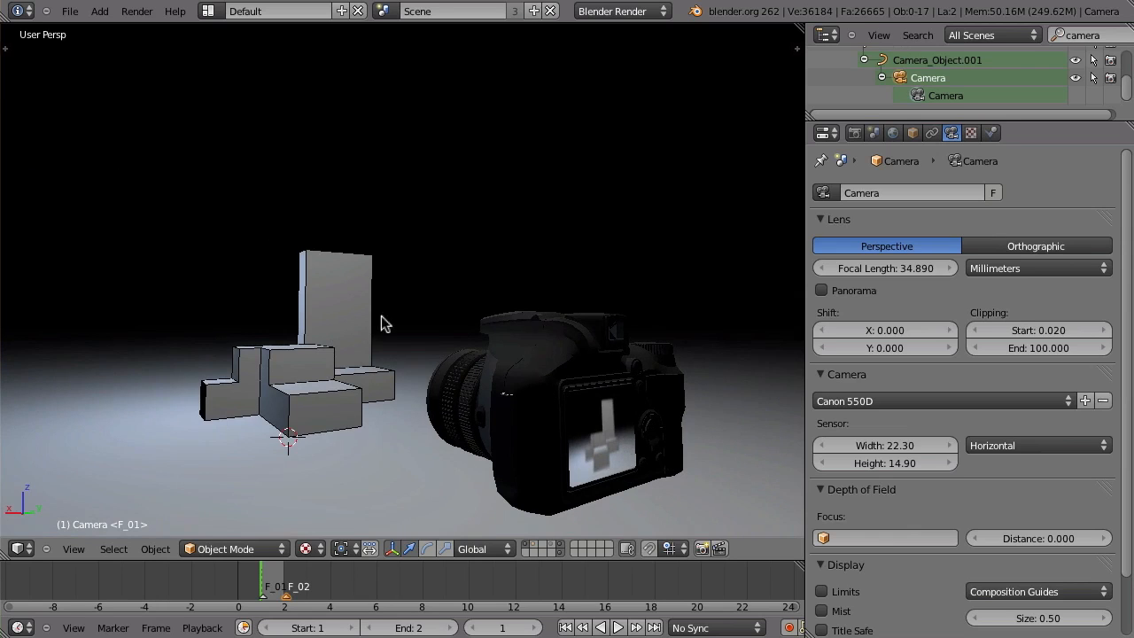
middle_drag(381, 322, 405, 347)
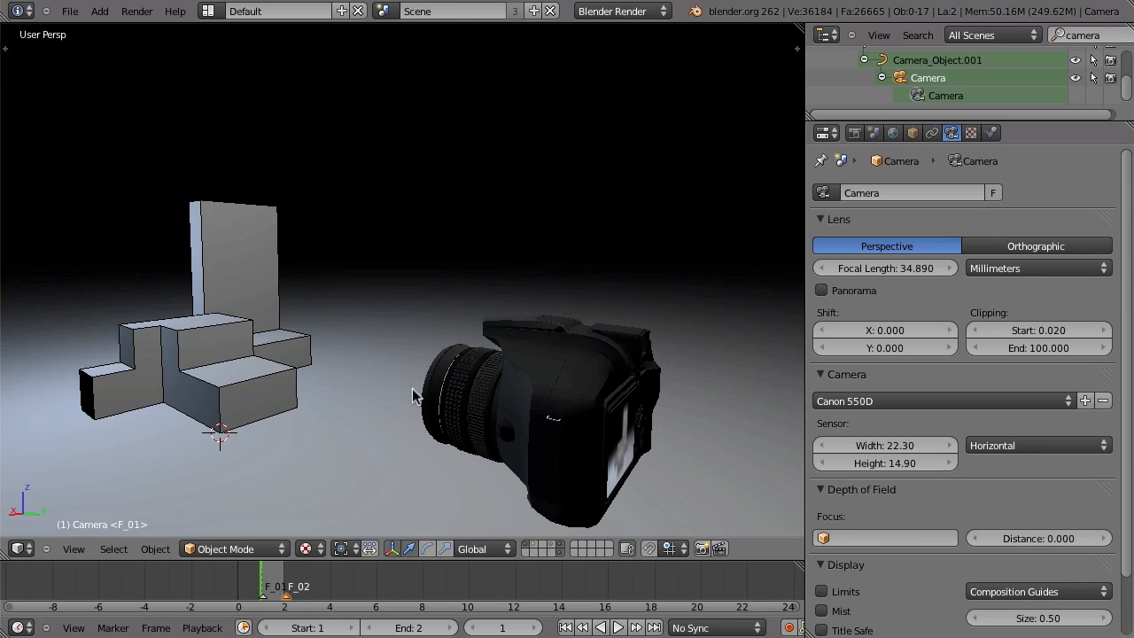
middle_drag(412, 388, 549, 314)
middle_drag(387, 291, 205, 205)
middle_drag(409, 372, 531, 426)
- Show the layer with the blue light rays and examine how they run between the block scene and the lens
shift+click(551, 546)
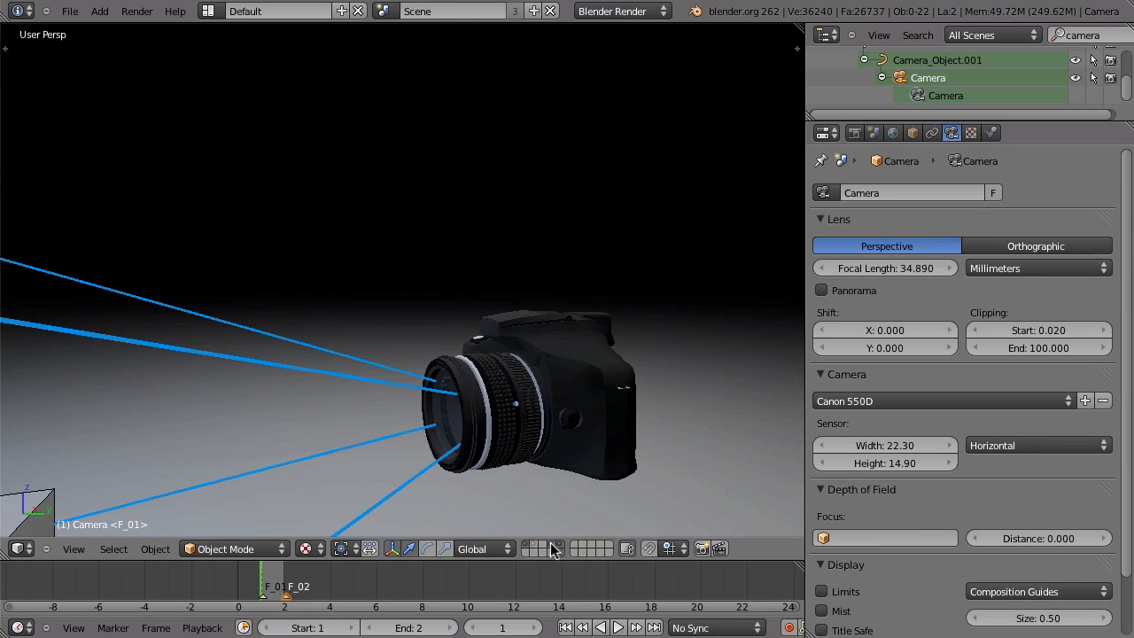
scroll(484, 423, down, 6)
scroll(323, 375, down, 3)
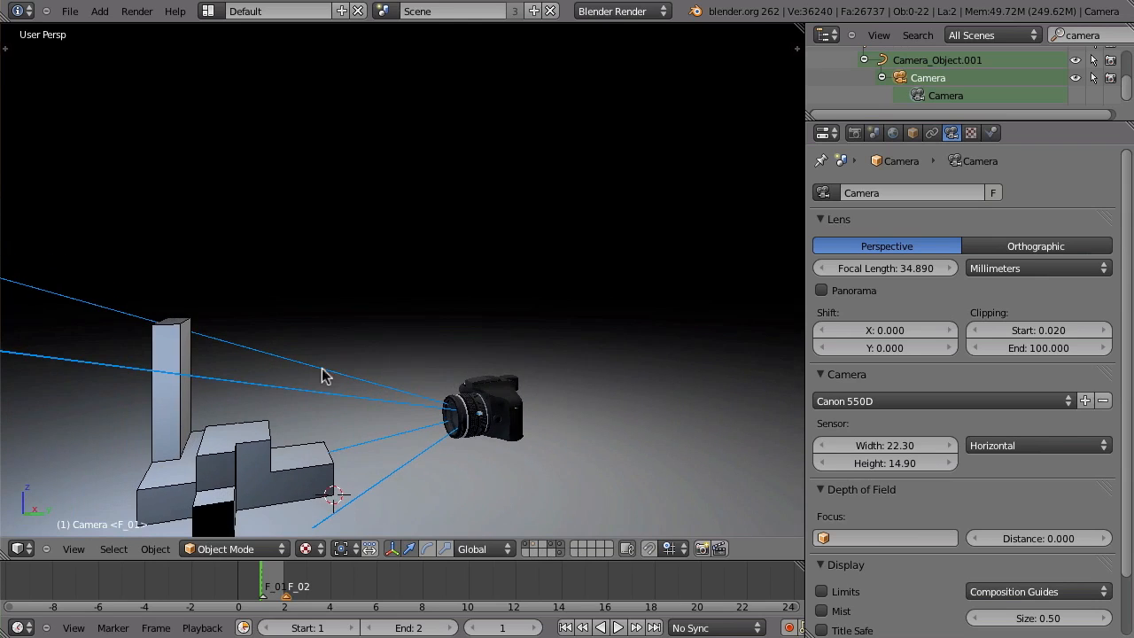
scroll(351, 469, up, 6)
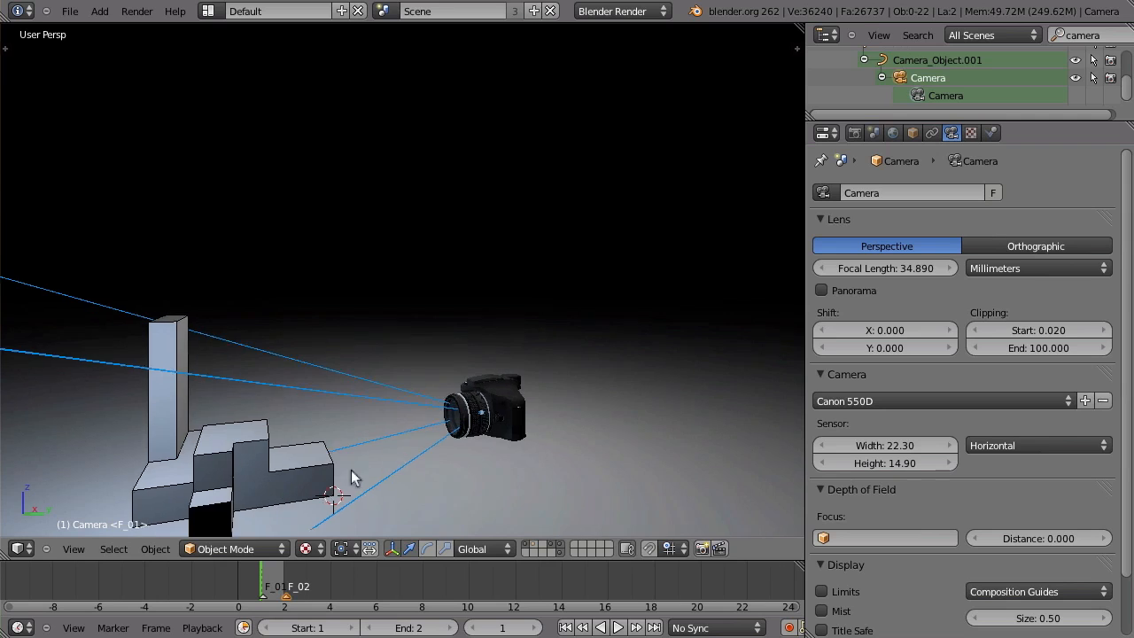
scroll(522, 400, up, 5)
middle_drag(436, 474, 414, 385)
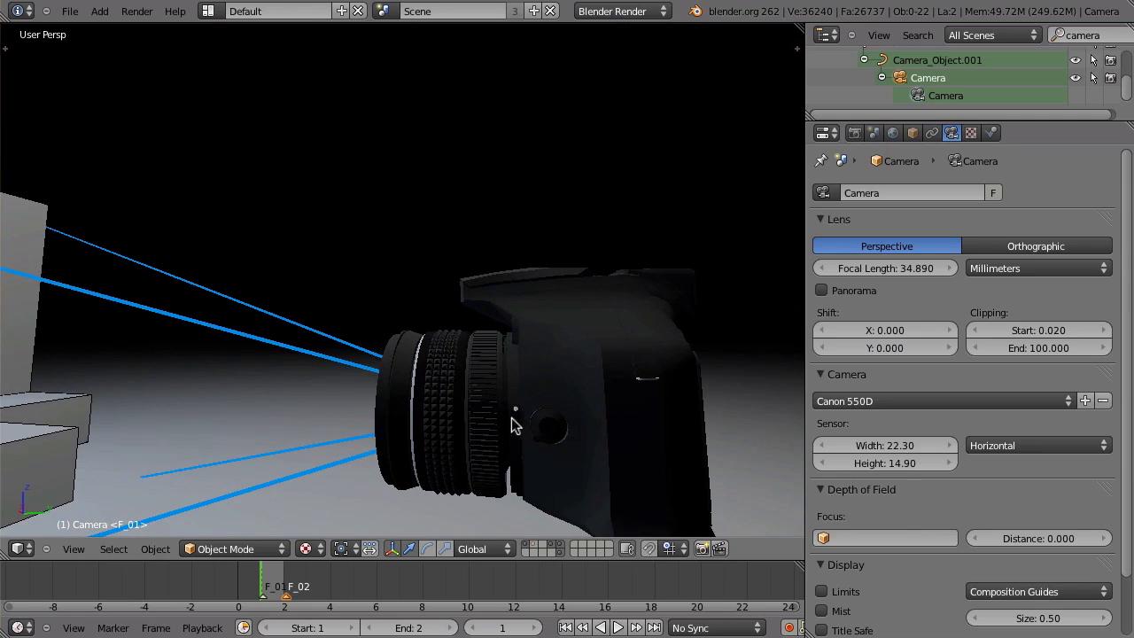
- Hide the lens layer and examine the focal point where the light rays cross in front of the sensor
click(559, 549)
middle_drag(531, 514, 452, 418)
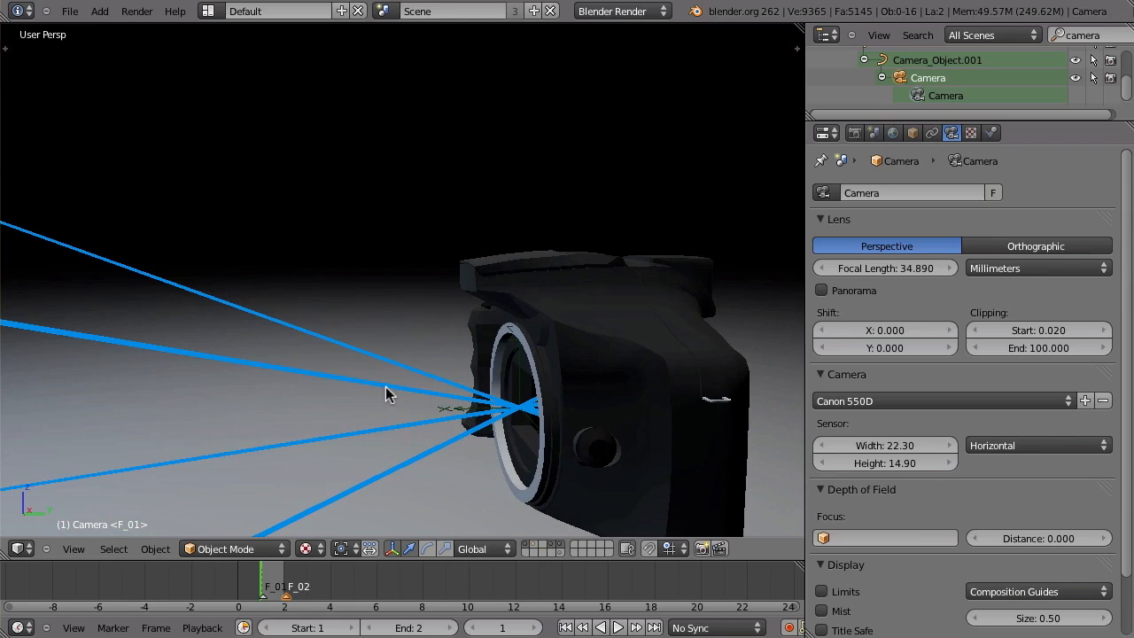
middle_drag(547, 431, 602, 420)
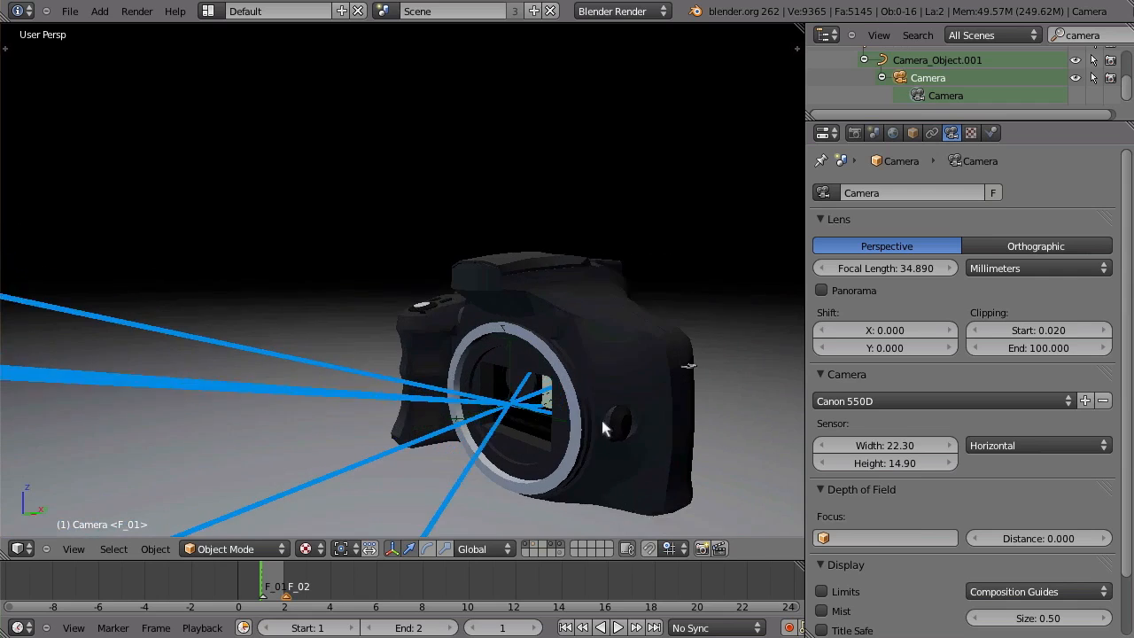
middle_drag(514, 404, 500, 431)
scroll(499, 432, up, 5)
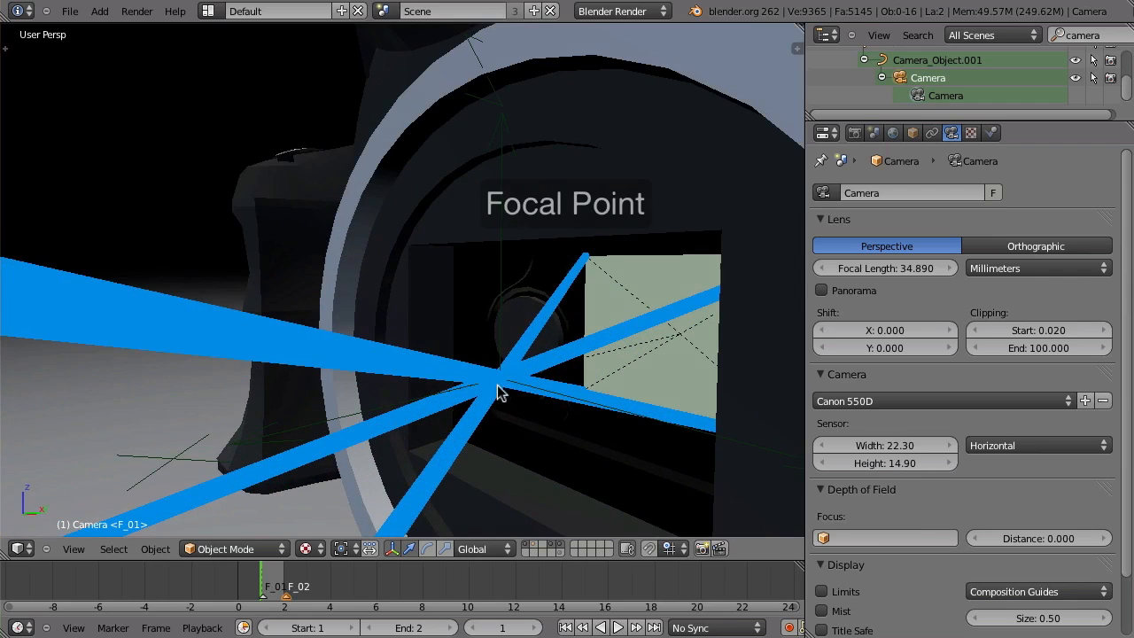
mouse_move(494, 385)
middle_down()
mouse_move(508, 384)
mouse_move(493, 395)
middle_up()
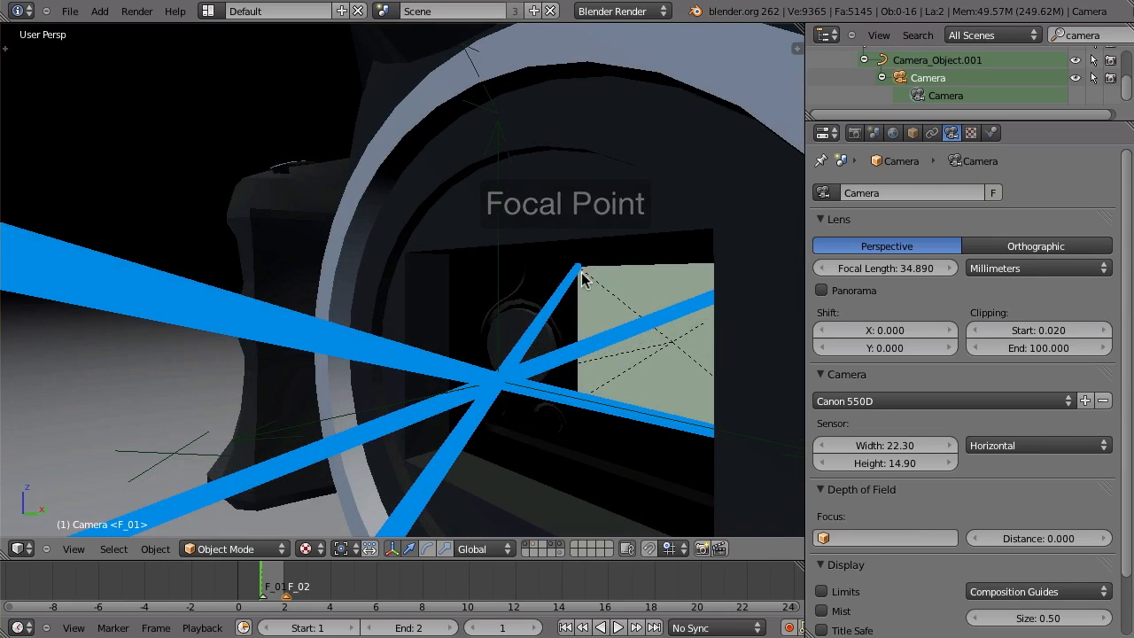
middle_drag(574, 323, 544, 329)
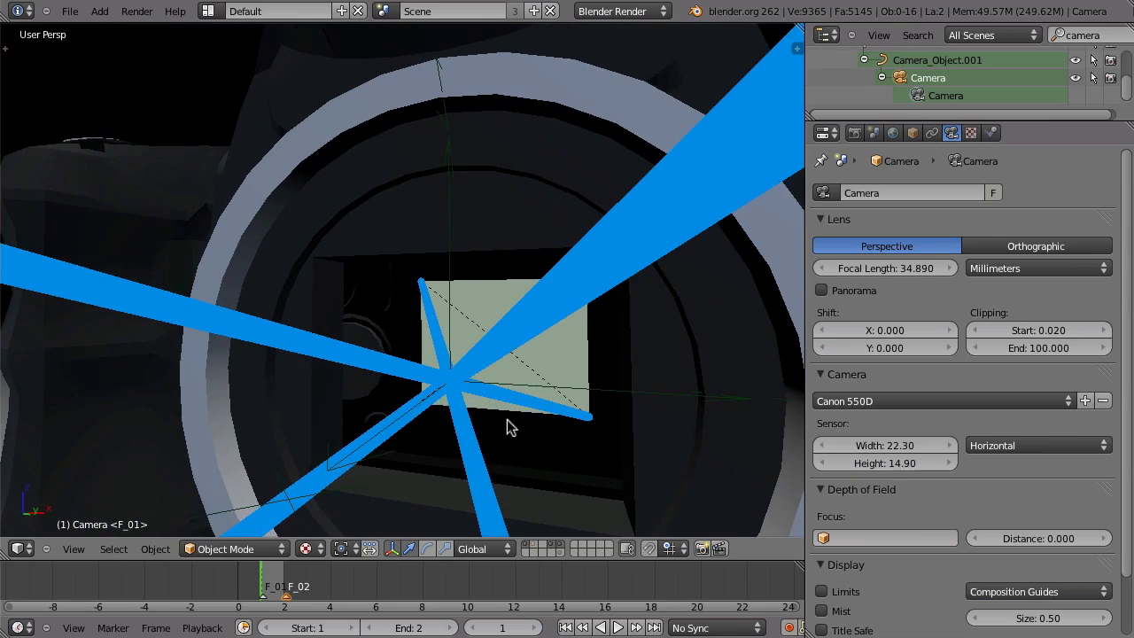
- Hide the camera body layer and examine the image projected behind the focal point
click(560, 542)
middle_drag(648, 398, 624, 354)
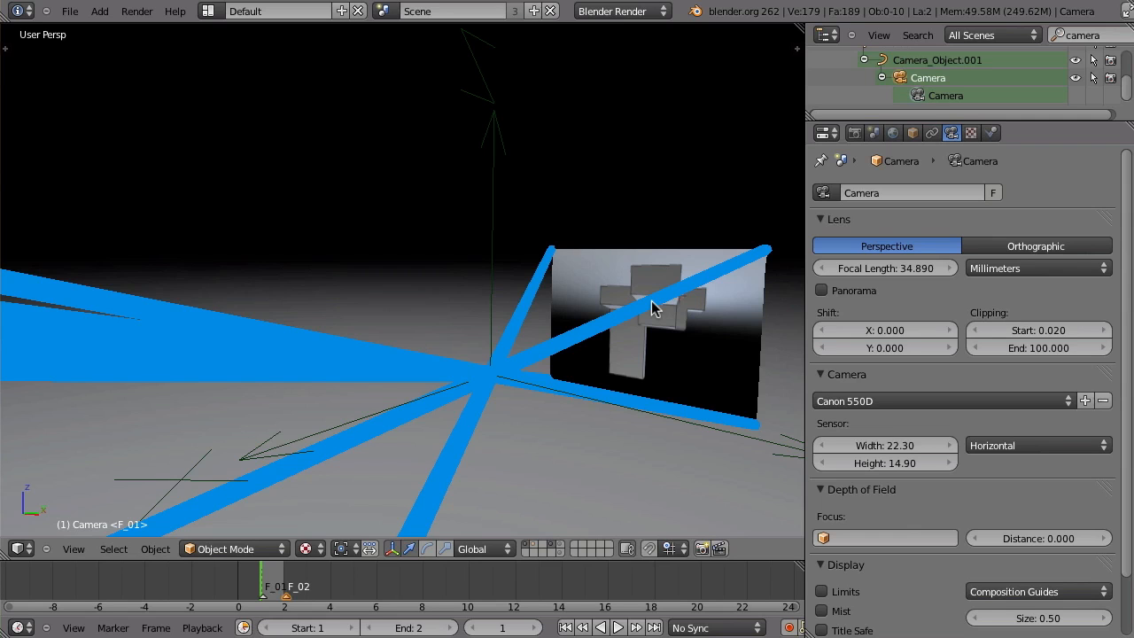
middle_drag(663, 299, 593, 462)
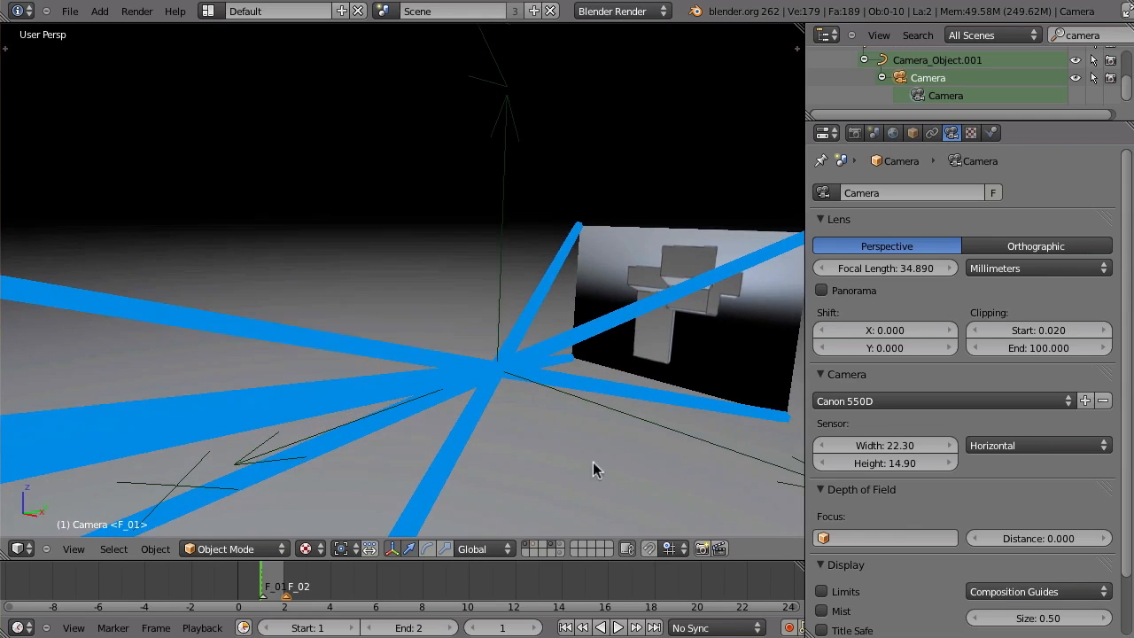
- Show the camera body layer again and view the sensor through the open lens mount
click(561, 544)
middle_drag(626, 420, 549, 448)
scroll(584, 396, up, 2)
scroll(549, 448, up, 4)
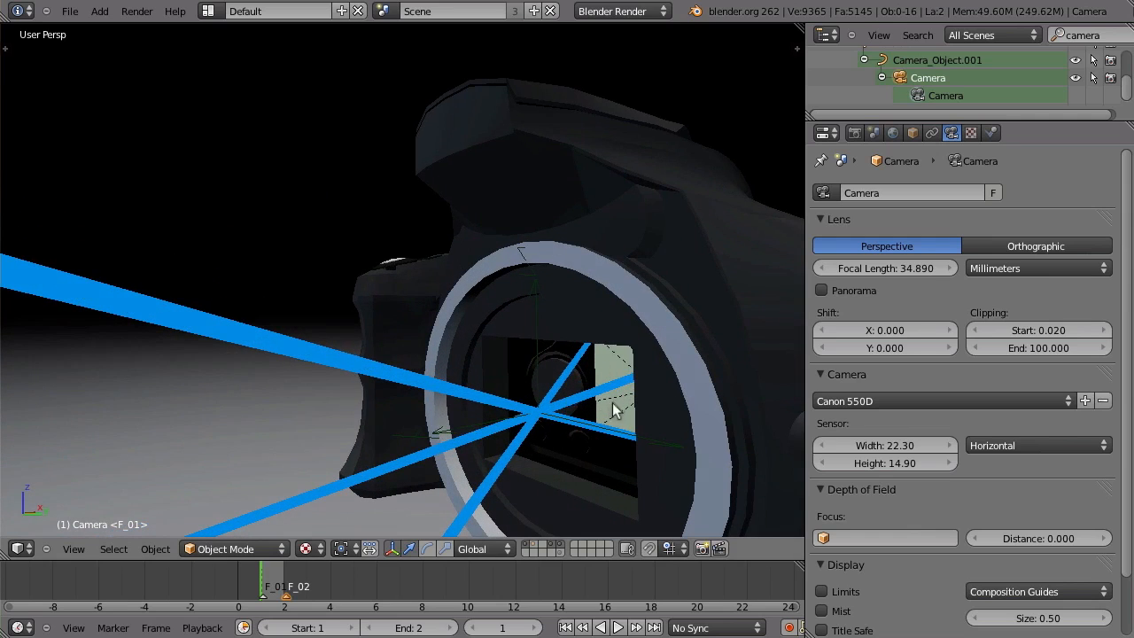
- Select the sensor plane inside the open lens mount and examine how the light rays reach it
middle_drag(607, 403, 589, 421)
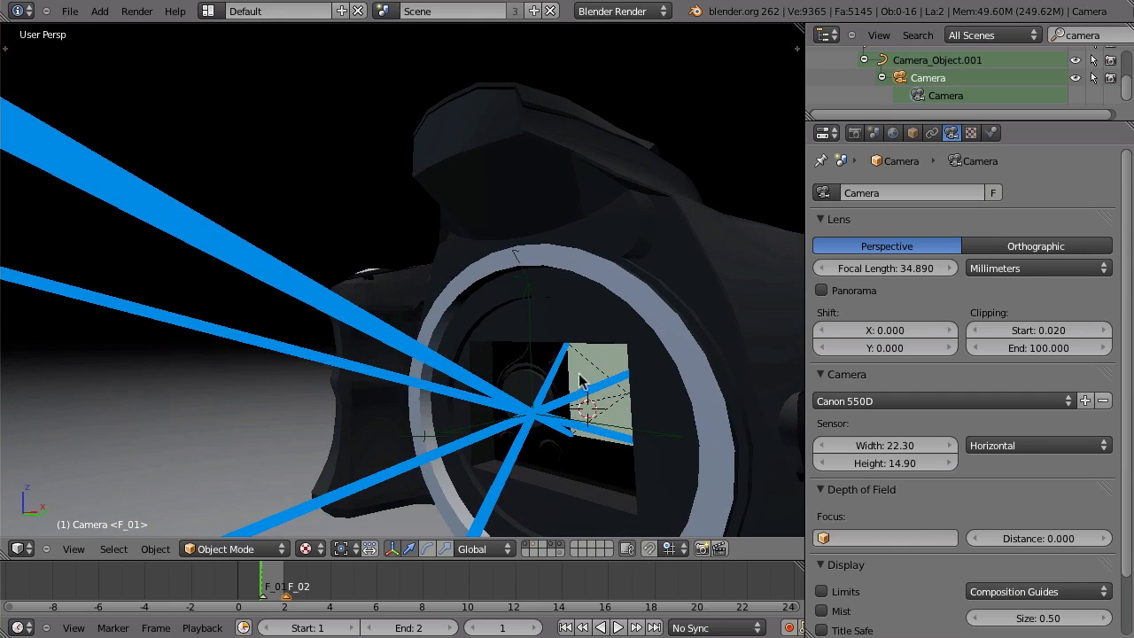
middle_drag(623, 371, 633, 332)
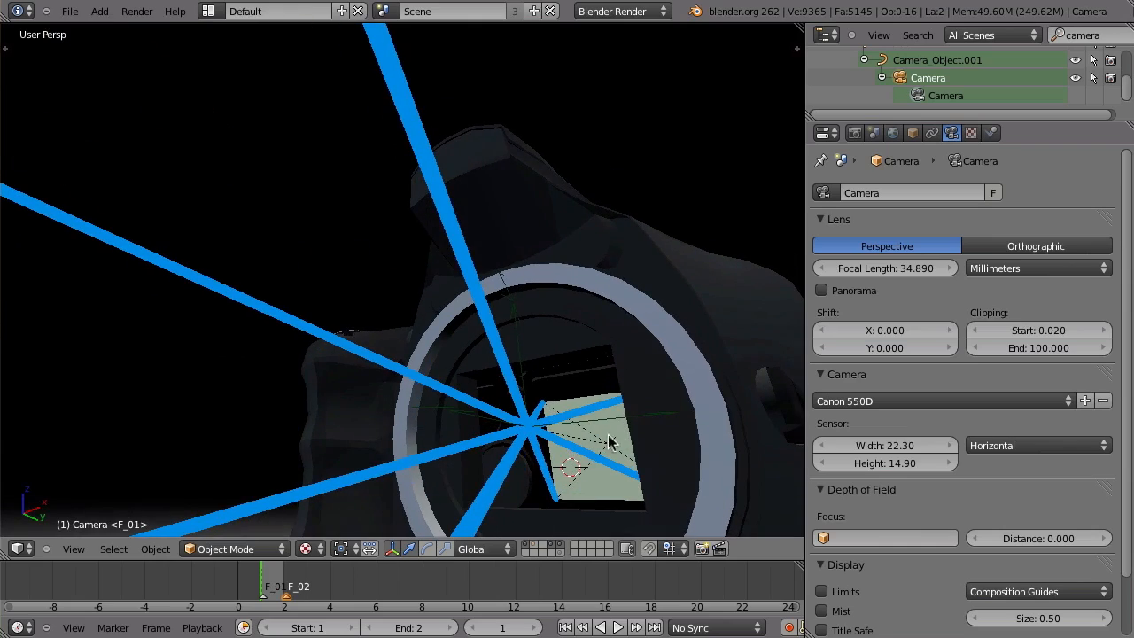
right_click(584, 490)
middle_drag(598, 482, 576, 424)
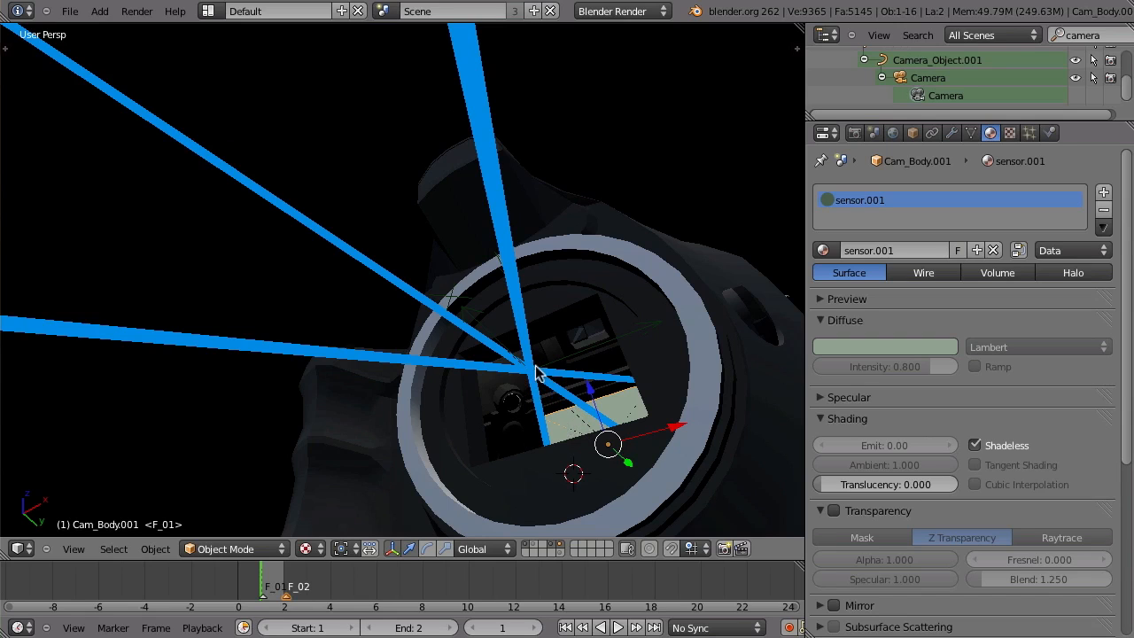
middle_drag(530, 398, 441, 331)
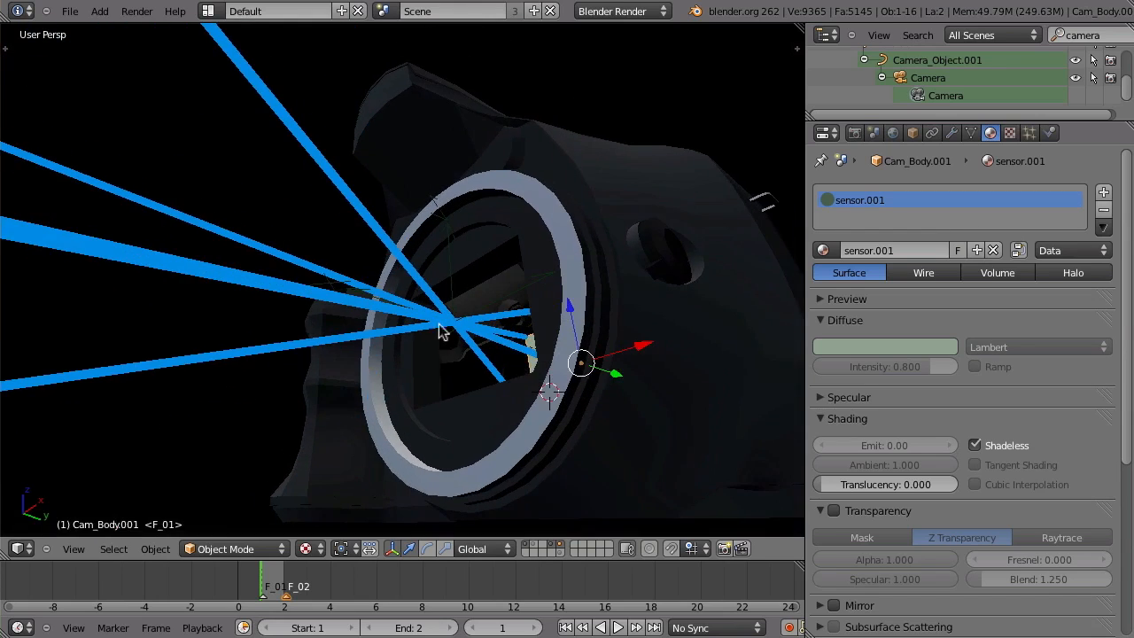
- Show the lens in place of the camera body and scale up its rear glass element
click(551, 544)
middle_drag(655, 423, 430, 391)
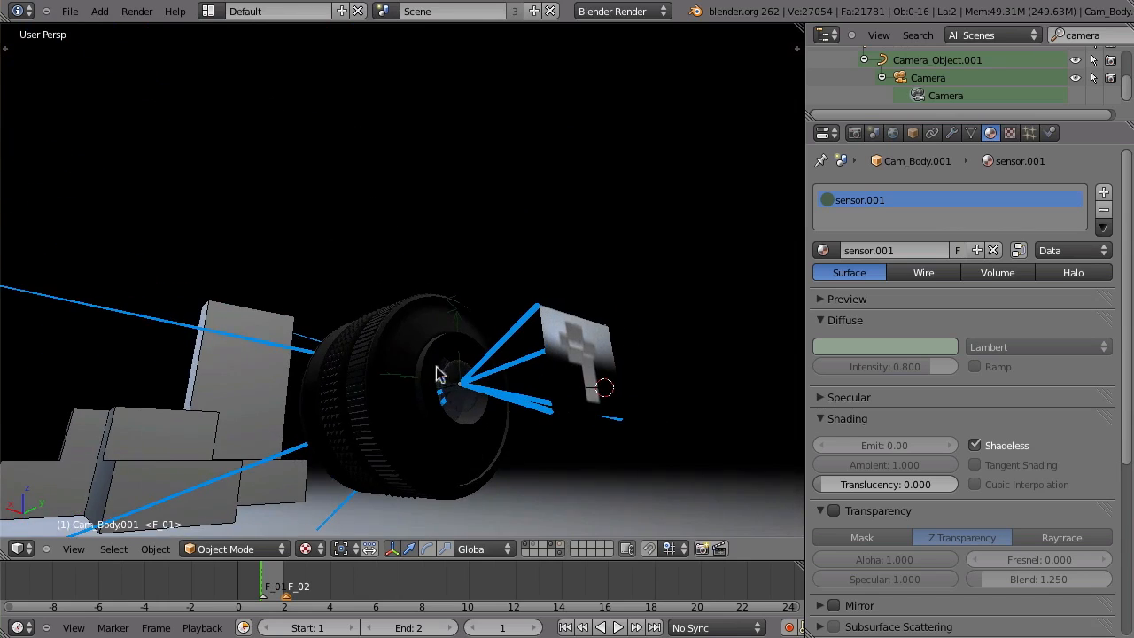
scroll(440, 374, up, 5)
right_click(437, 422)
key(s)
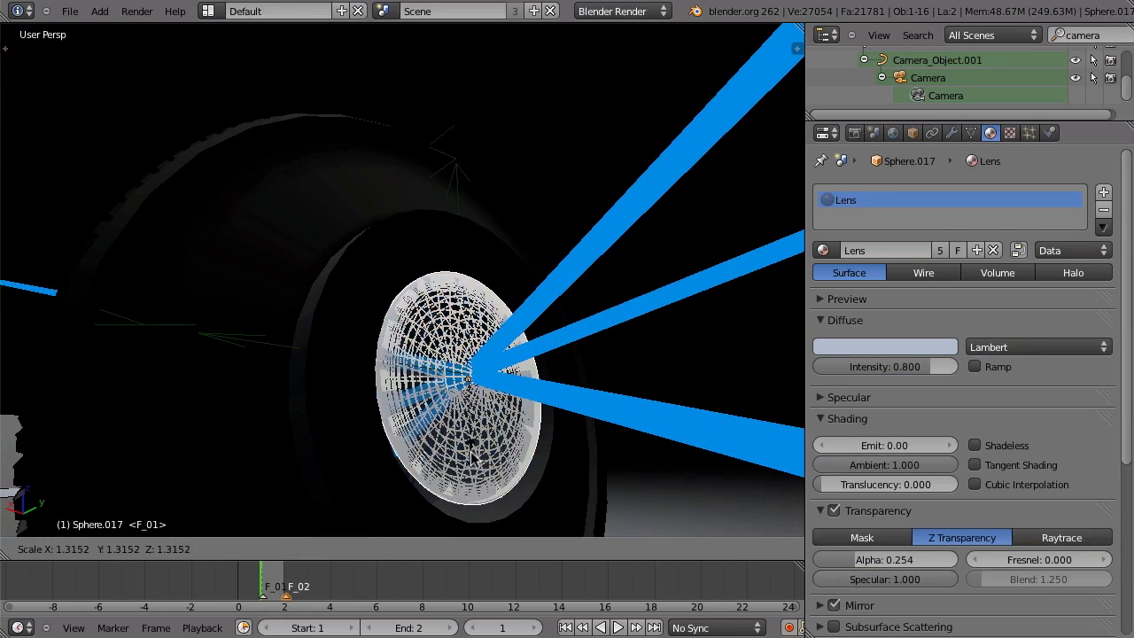
click(479, 435)
key(a)
middle_drag(492, 422, 406, 445)
right_click(368, 445)
key(a)
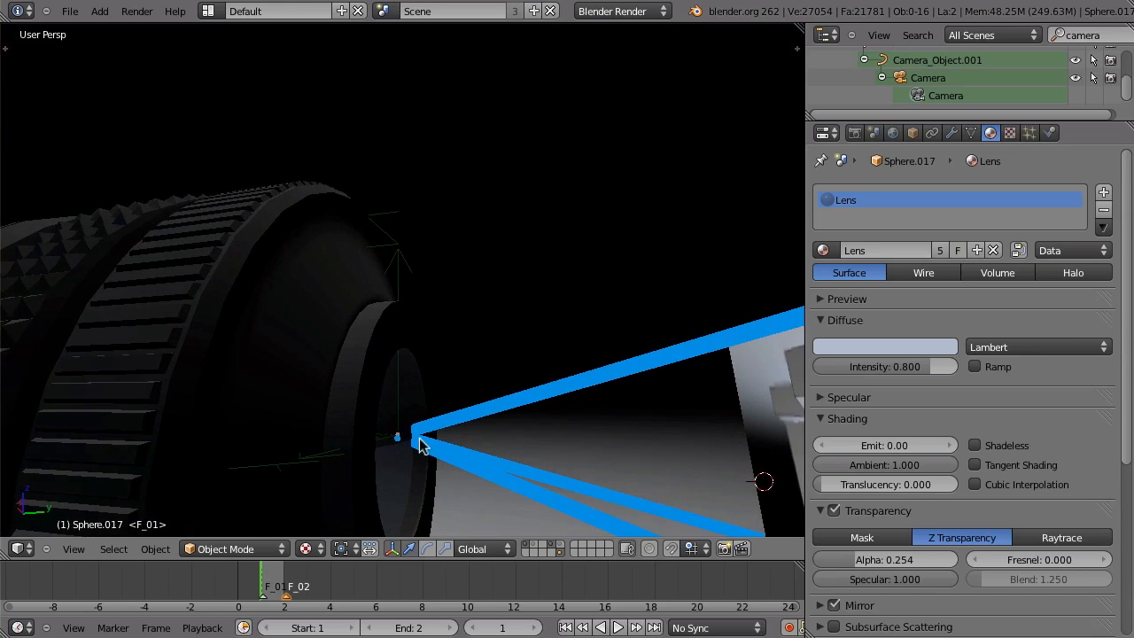
- Slide the front lens barrel along the Y axis away from the rear ring, toward the block scene
middle_drag(386, 445, 610, 425)
middle_drag(554, 451, 376, 370)
right_click(368, 370)
drag(433, 399, 336, 411)
middle_drag(576, 421, 385, 397)
drag(315, 397, 245, 403)
middle_drag(420, 407, 359, 379)
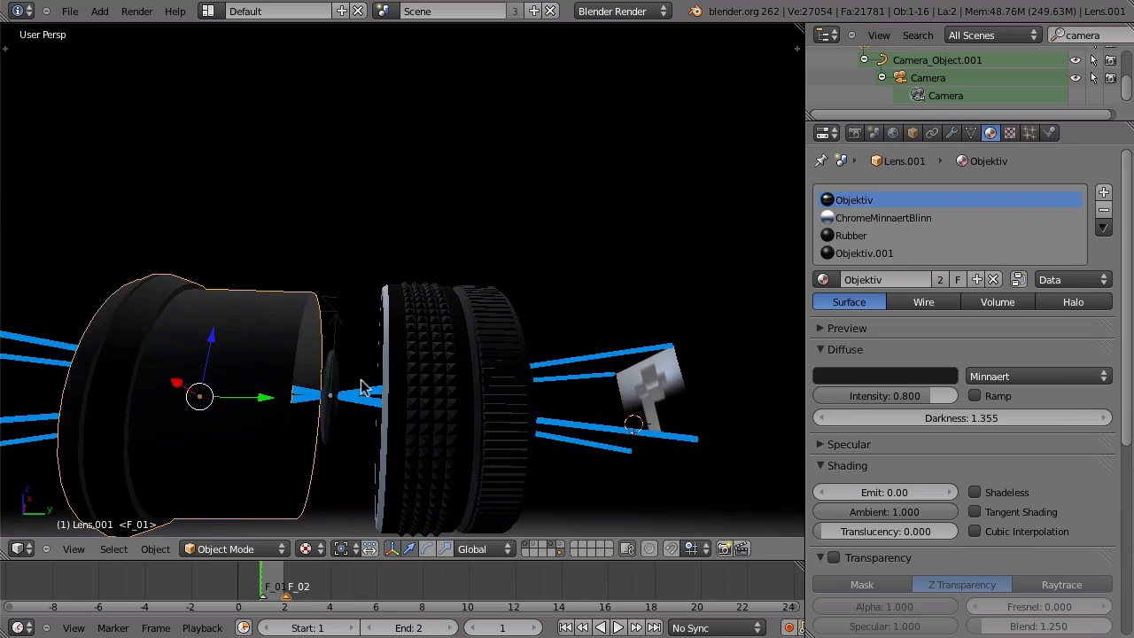
scroll(315, 416, down, 1)
mouse_move(249, 409)
mouse_down()
mouse_move(223, 411)
mouse_move(354, 426)
mouse_move(192, 424)
mouse_move(337, 440)
mouse_move(241, 446)
mouse_move(269, 415)
mouse_up()
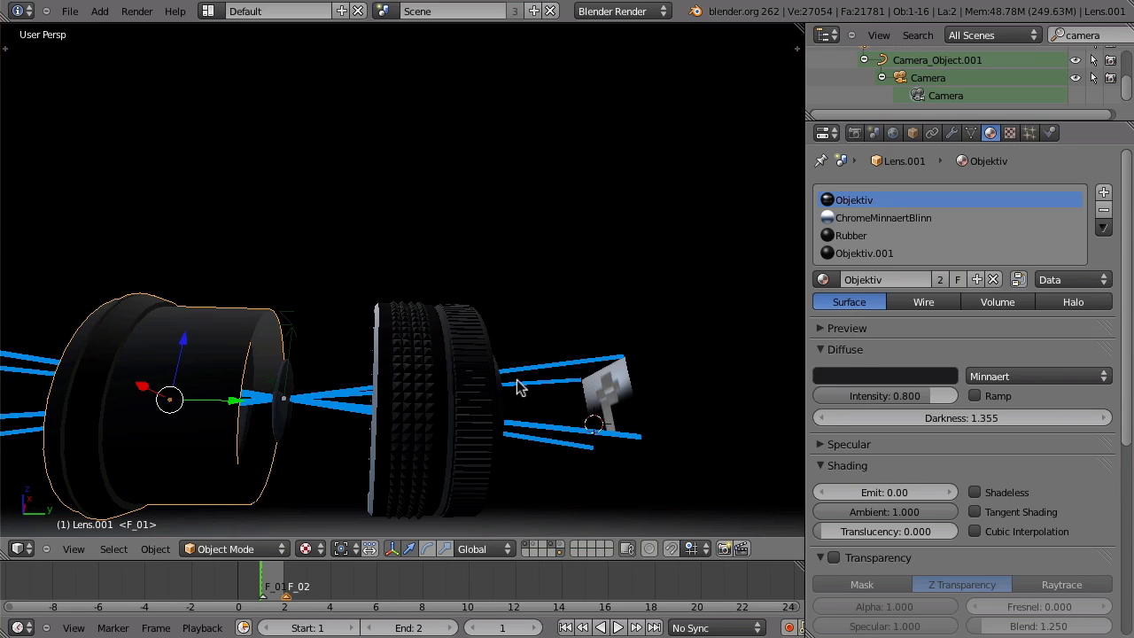
- Hide the lens, light ray and sensor image layers, leaving only the block scene and the Blender camera
middle_drag(516, 379, 375, 448)
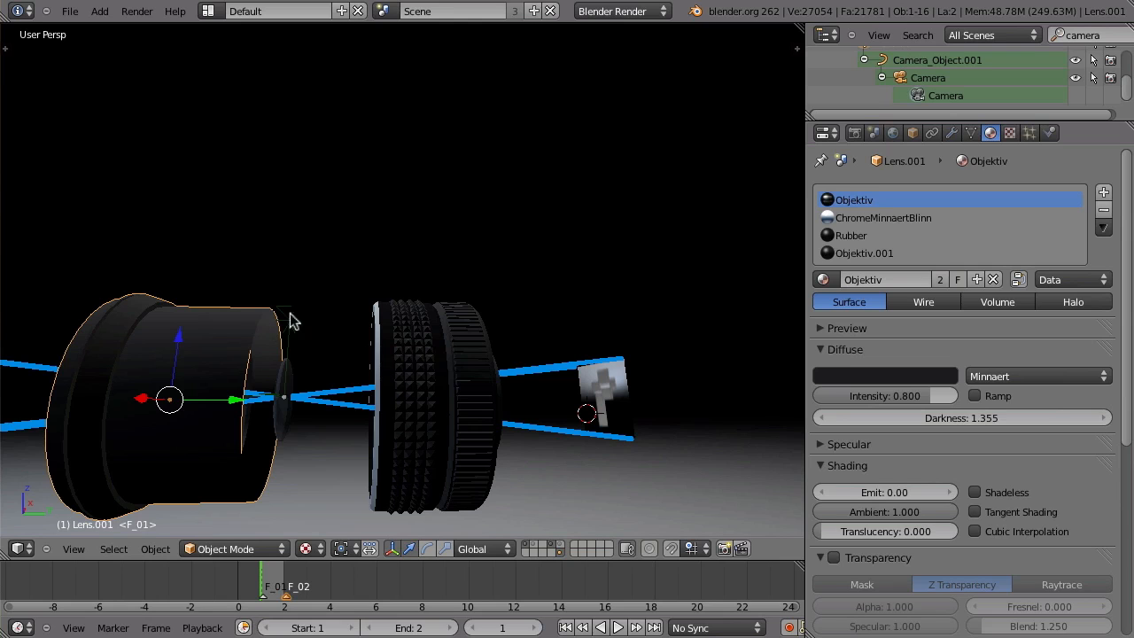
middle_drag(195, 330, 330, 367)
click(537, 550)
shift+click(557, 547)
shift+click(536, 543)
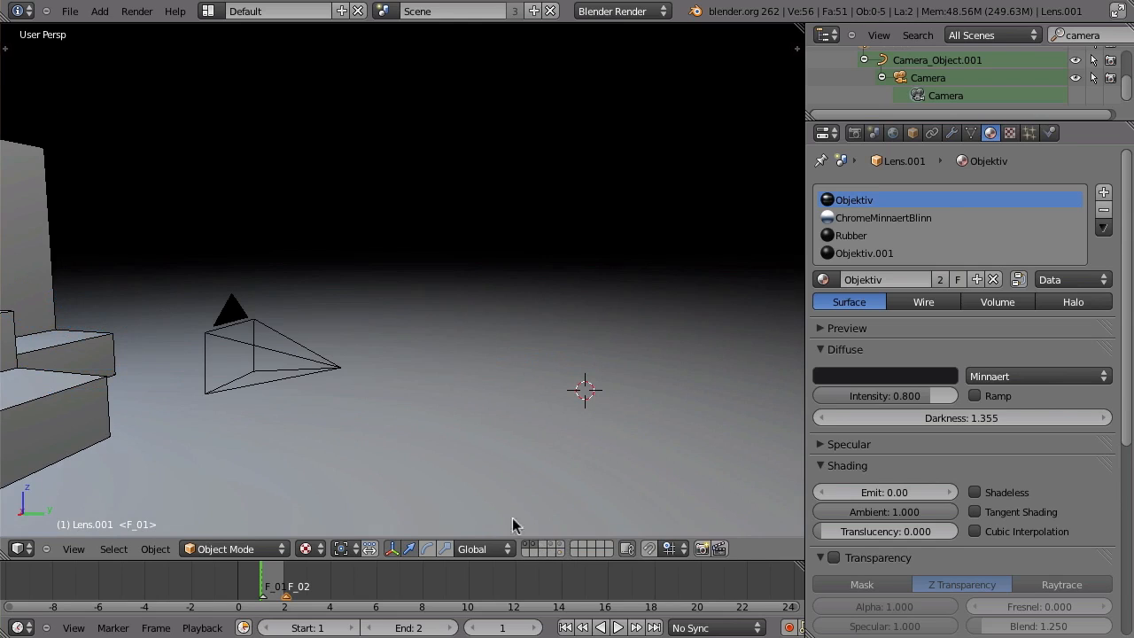
- Look through the Blender camera and raise its focal length to 92.179 mm
right_click(283, 355)
key(KP_0)
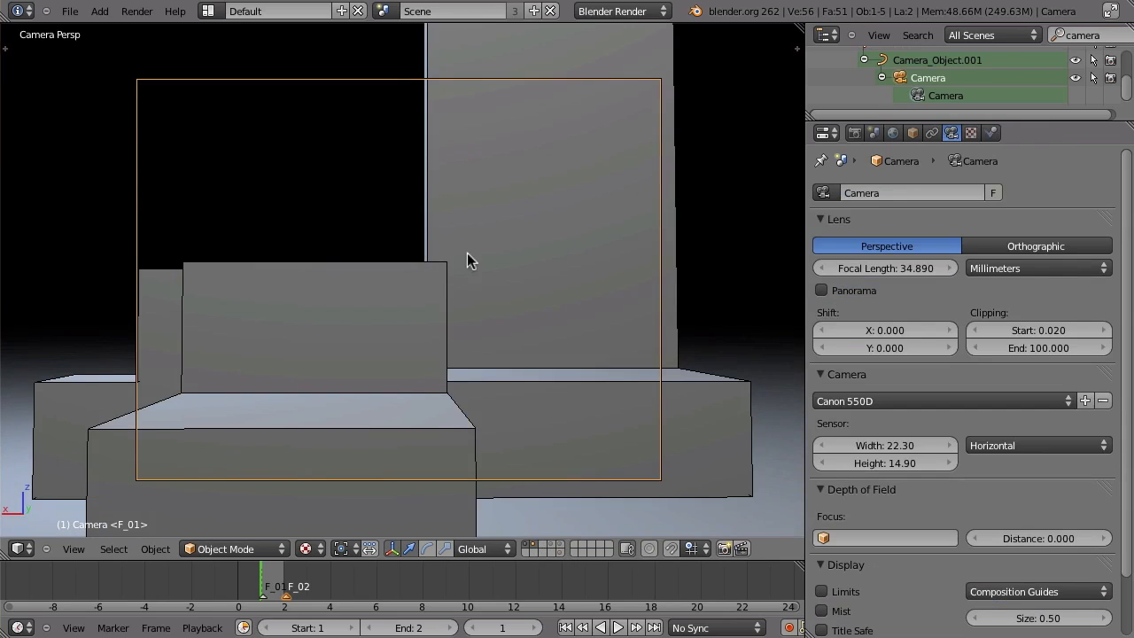
drag(865, 268, 941, 272)
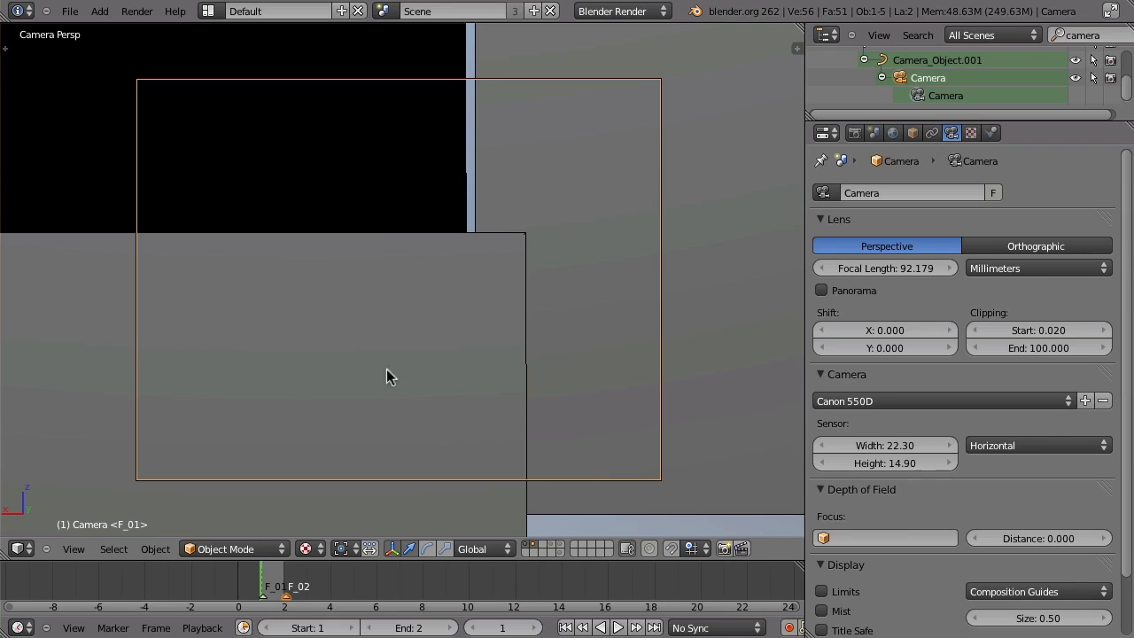
- Leave the camera view and set the focal length to 124.252 mm while viewing the camera's frustum from outside
key(KP_0)
middle_drag(377, 368, 209, 320)
drag(885, 269, 914, 273)
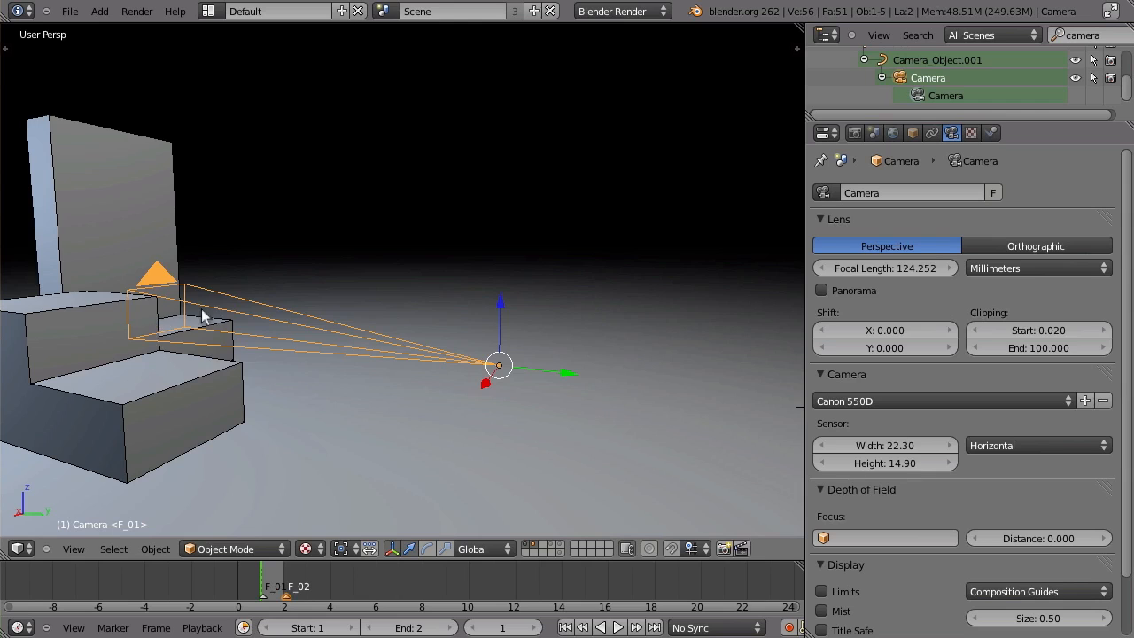
middle_drag(202, 317, 220, 314)
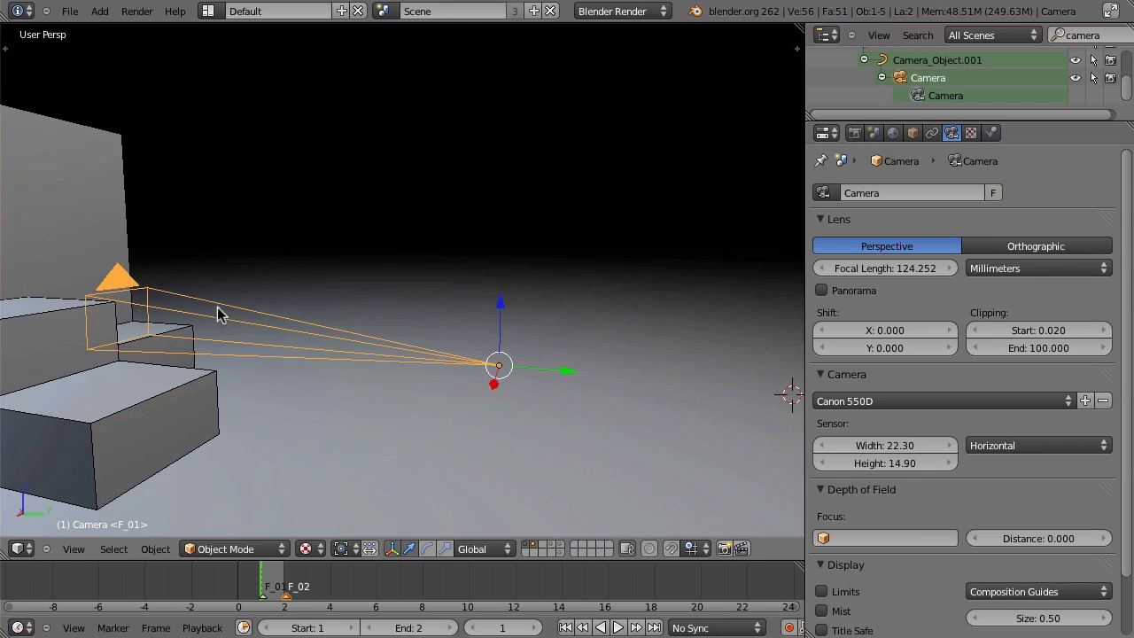
- Show the light ray, camera body and lens layers again alongside the block scene
shift+click(533, 544)
shift+click(551, 544)
shift+click(560, 542)
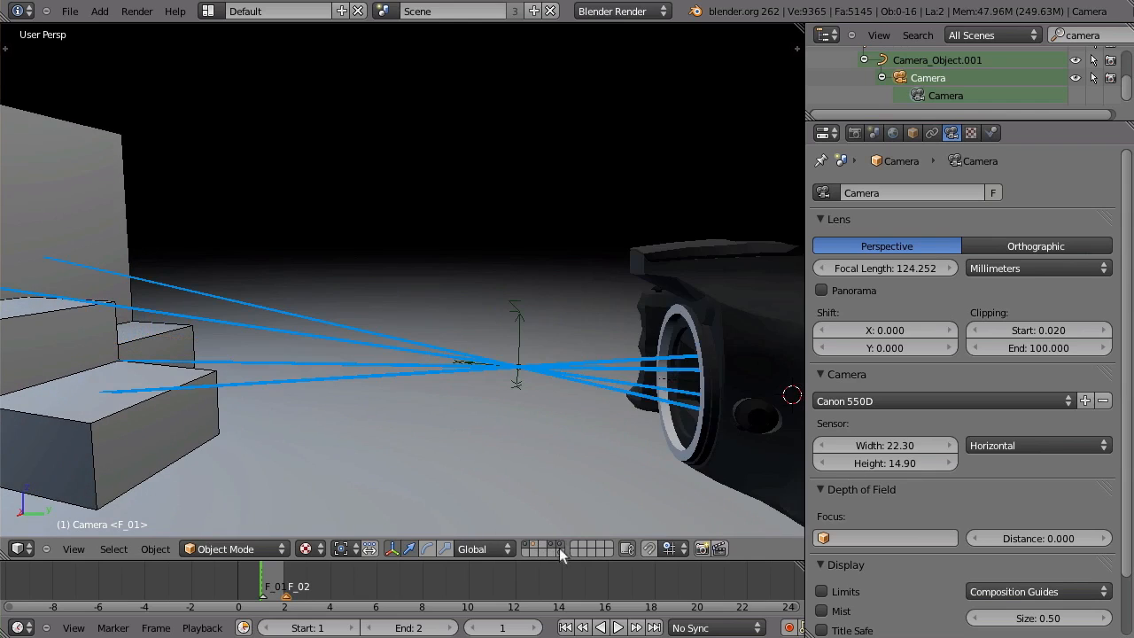
shift+click(559, 547)
- Slide the front lens barrel along the Y axis toward the block scene and back into the rear ring
middle_drag(506, 455, 243, 305)
right_click(447, 409)
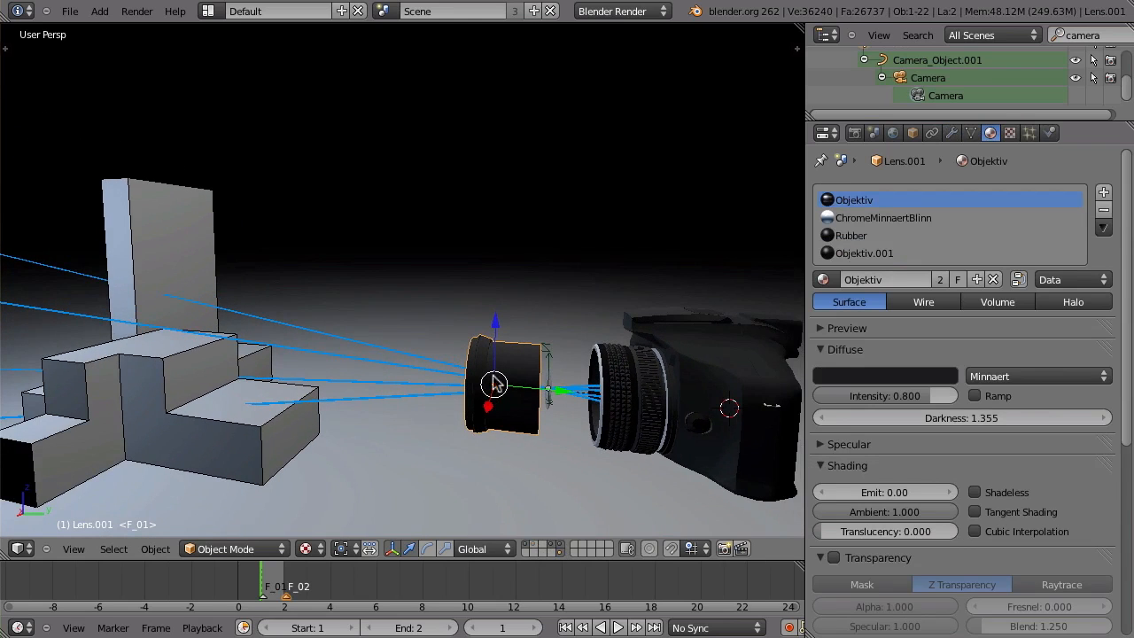
drag(547, 393, 222, 359)
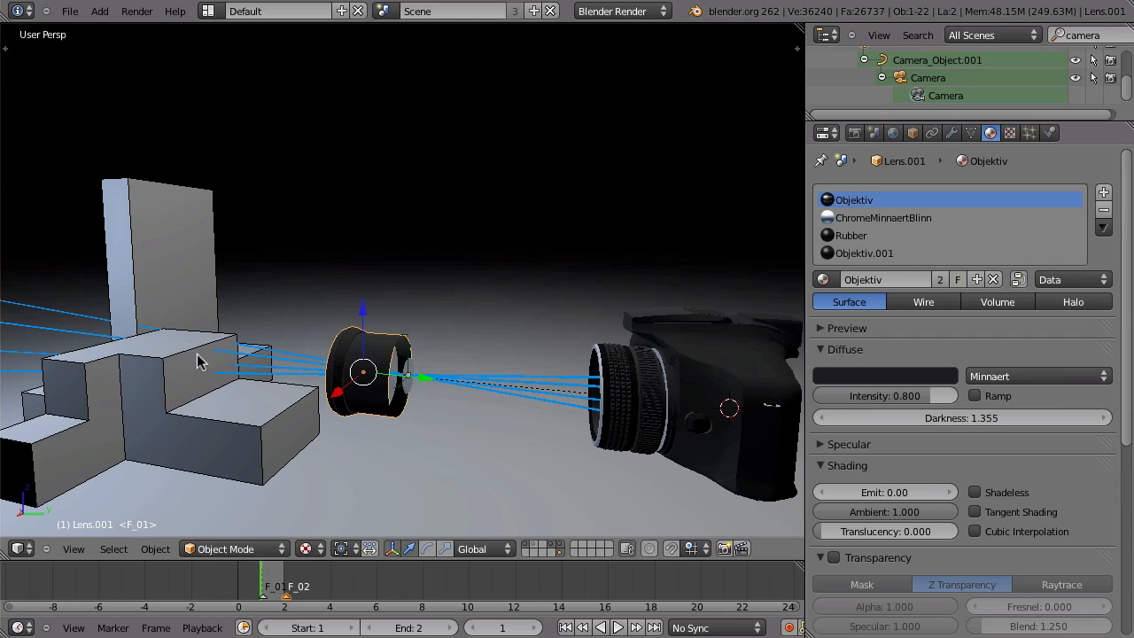
drag(419, 383, 693, 406)
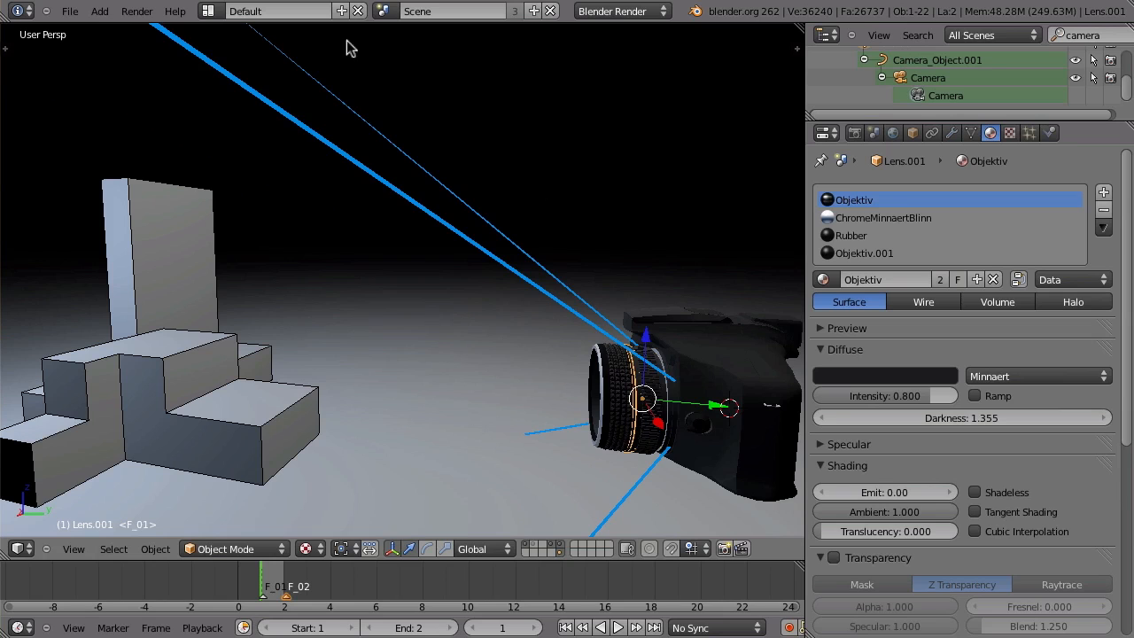
- Show only the block scene layer, set the camera's focal length to 2.022 mm and look through the camera
key(1)
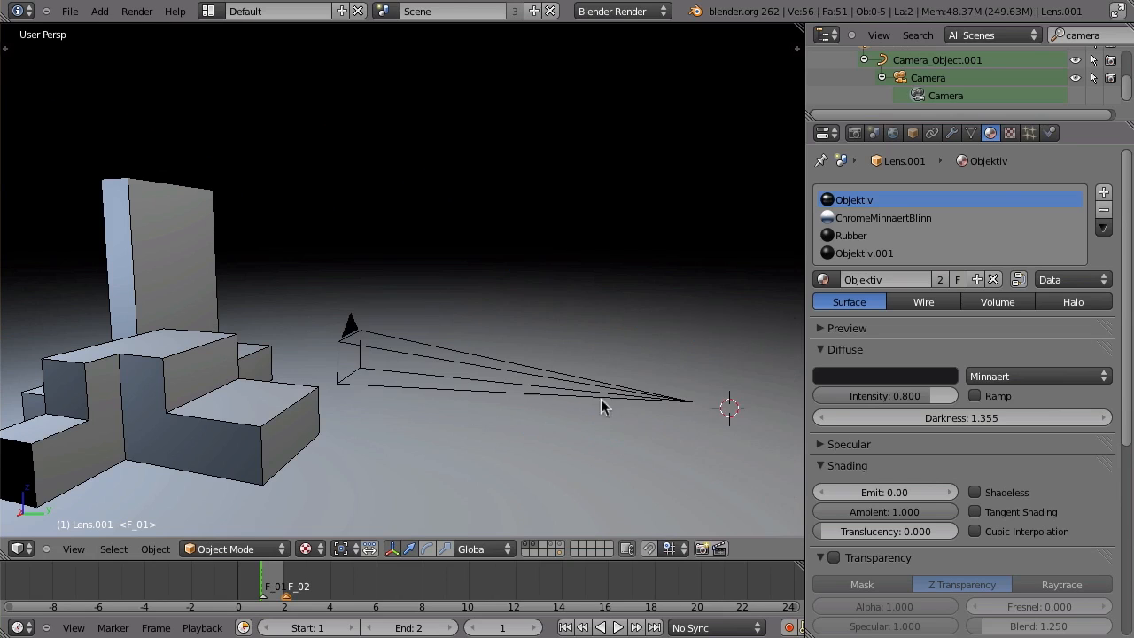
right_click(684, 404)
drag(859, 267, 816, 281)
middle_drag(690, 384, 658, 346)
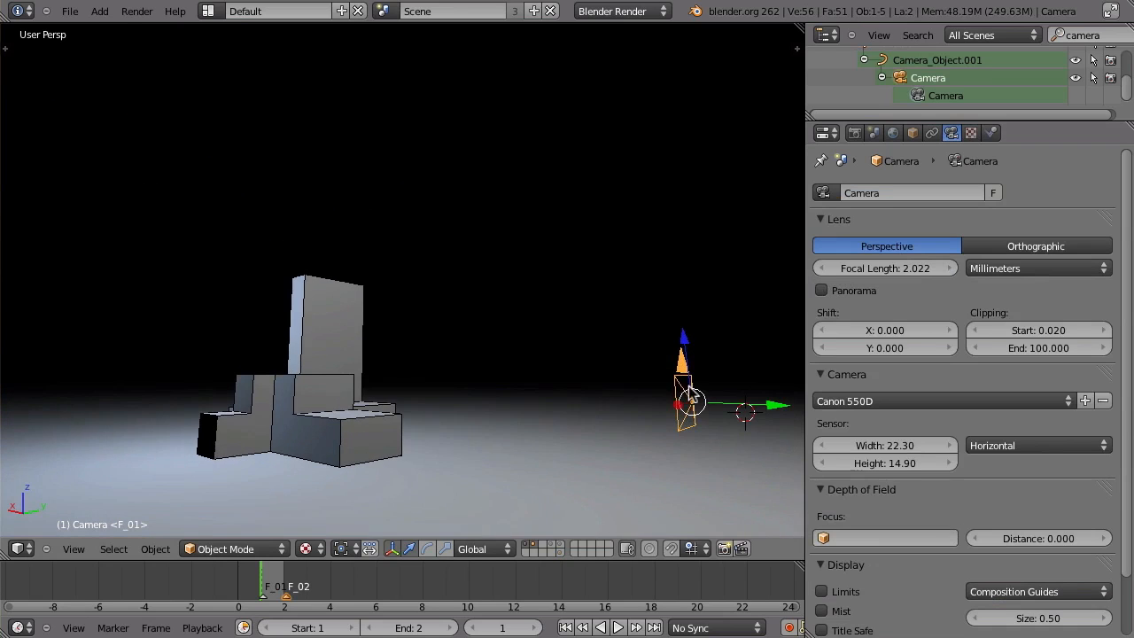
middle_drag(706, 388, 694, 414)
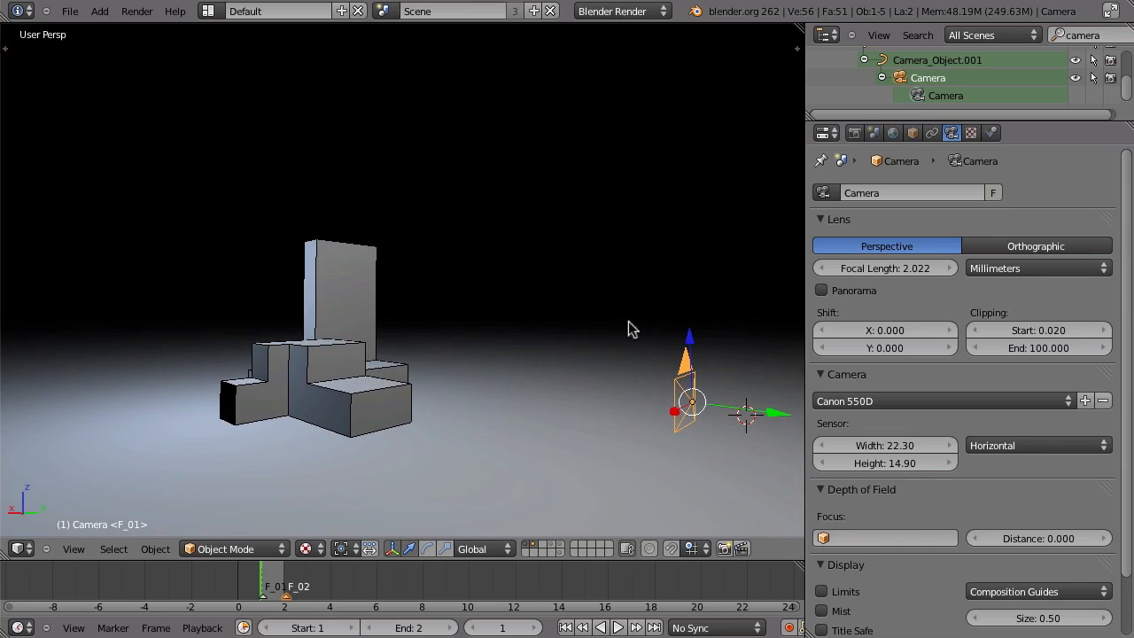
key(KP_0)
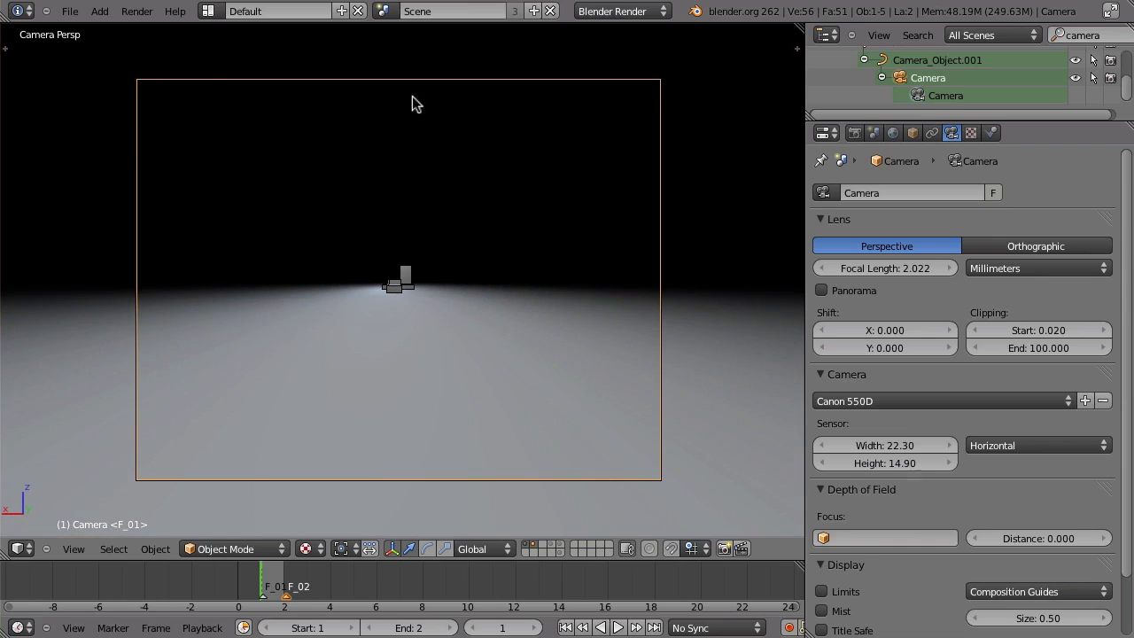
- Show the light rays, camera body and lens layers again in place of the Blender camera
click(541, 544)
click(550, 544)
click(550, 552)
shift+click(550, 544)
shift+click(558, 544)
- Examine how widely the light rays spread from the DSLR model compared with the block scene
middle_drag(501, 399, 465, 409)
scroll(487, 410, down, 3)
scroll(465, 409, up, 4)
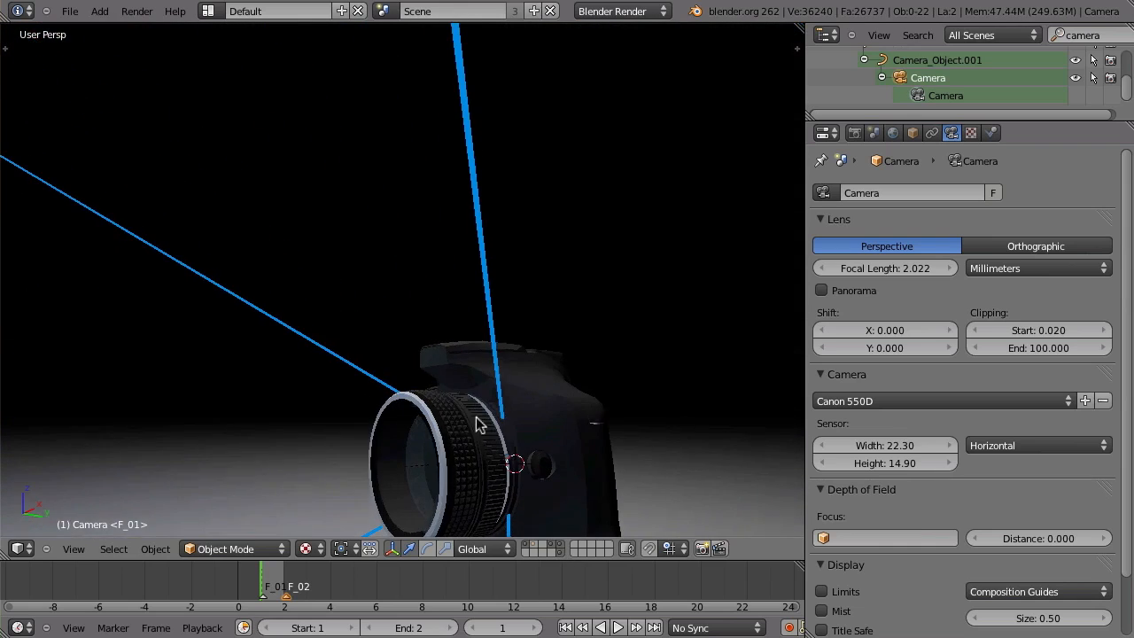
scroll(485, 379, down, 2)
scroll(484, 379, down, 2)
middle_drag(377, 395, 270, 301)
middle_drag(367, 363, 537, 413)
scroll(437, 396, up, 3)
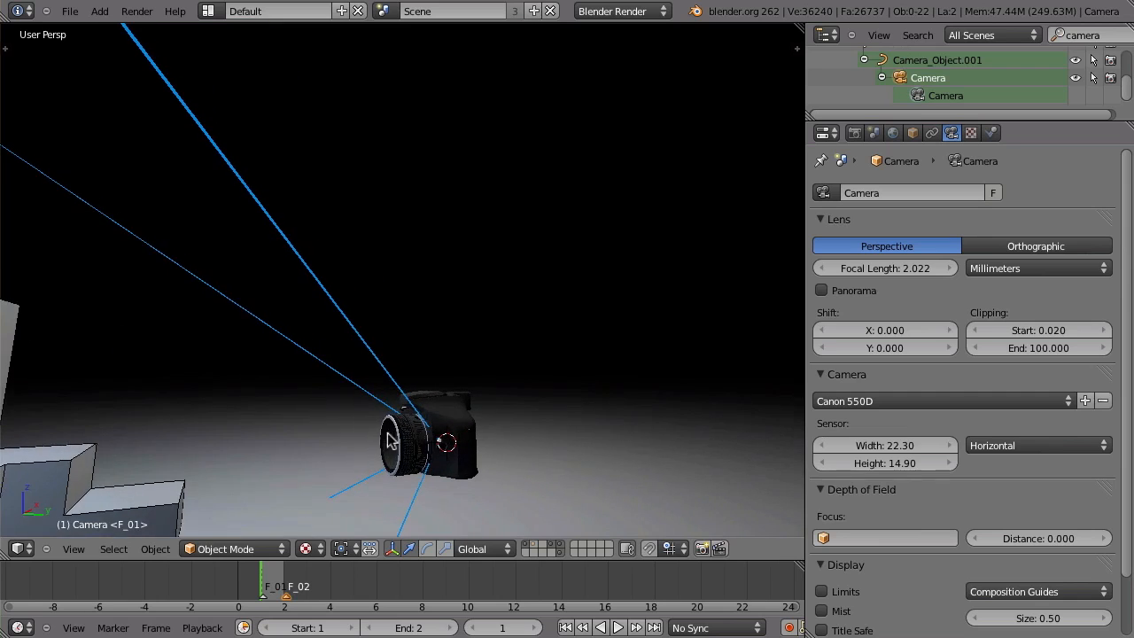
- Try to slide the rear lens ring along the Y axis toward the camera body
right_click(413, 431)
scroll(389, 447, up, 4)
drag(375, 458, 459, 408)
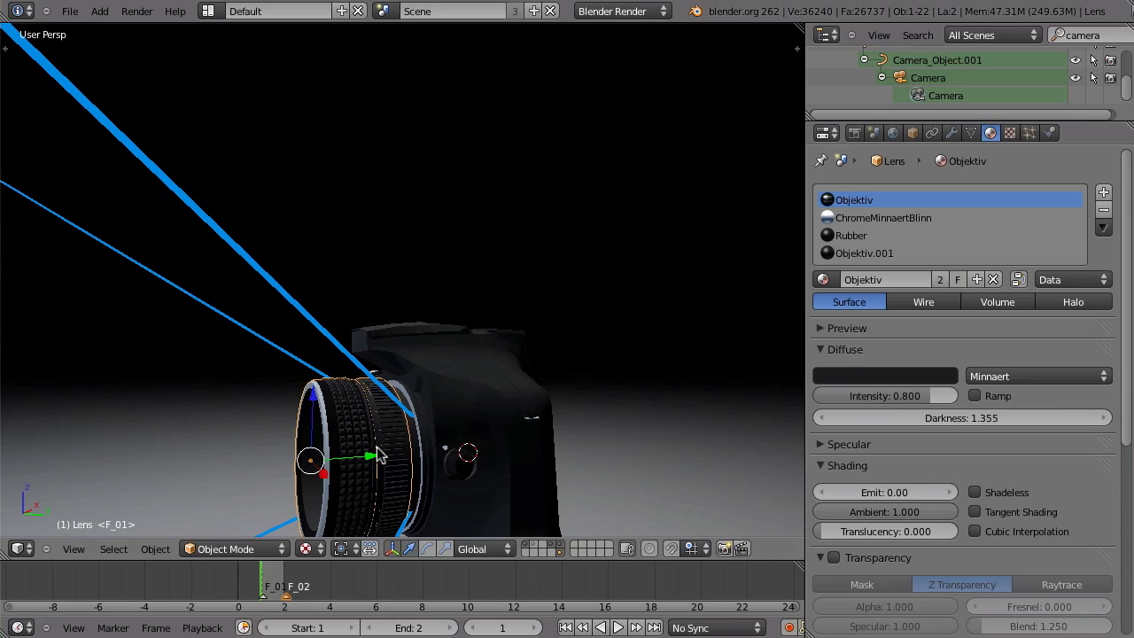
- Hide the lens and camera body layers to expose the projected image and the crossing light rays
click(549, 547)
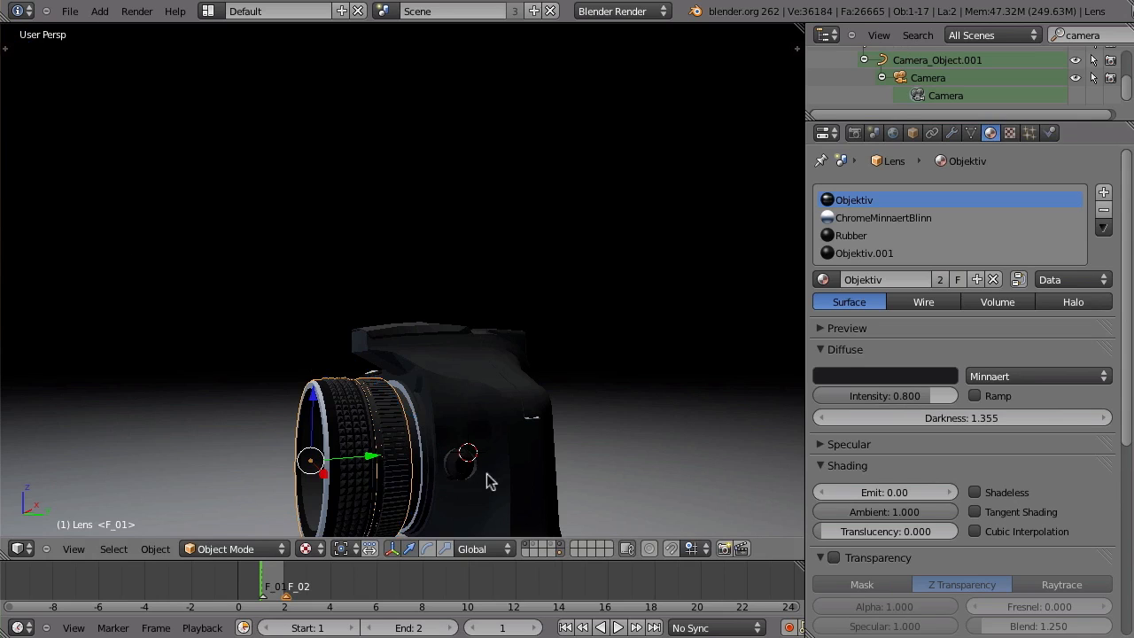
click(556, 551)
click(557, 550)
middle_drag(492, 450, 401, 430)
scroll(401, 431, up, 10)
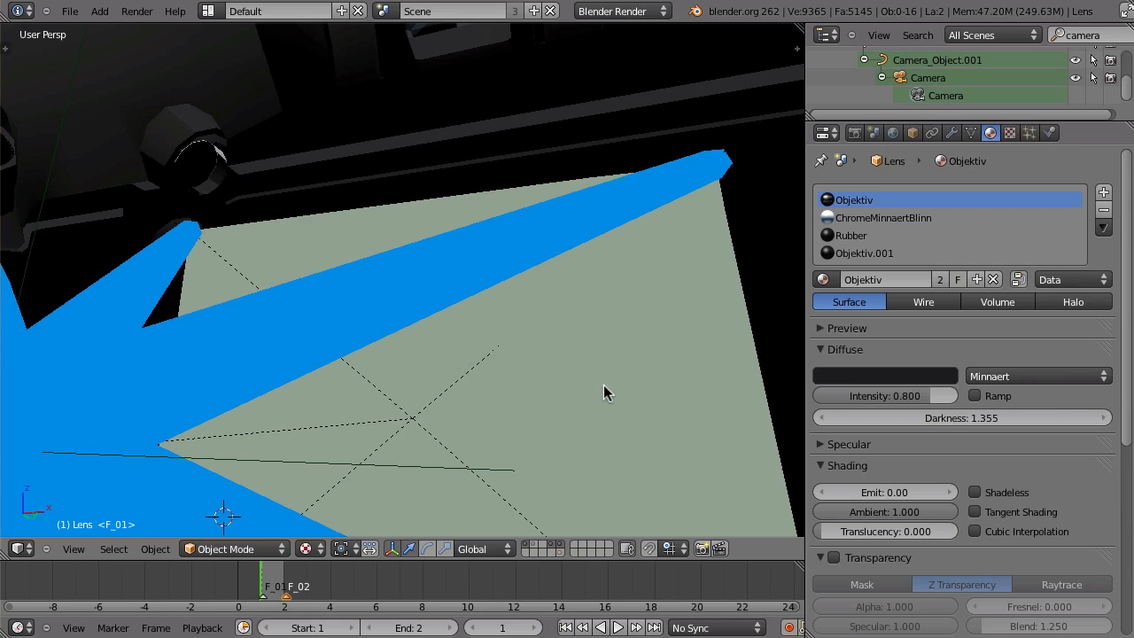
scroll(614, 478, down, 10)
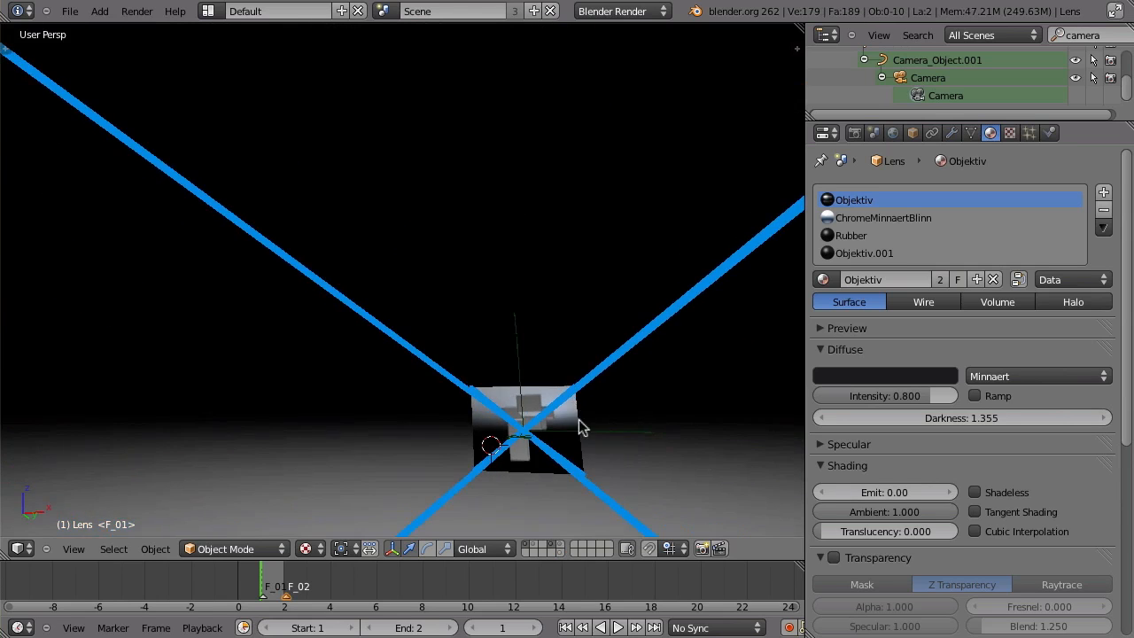
- Examine how the light rays cross at the focal point and meet the corners of the projected image
middle_drag(660, 429, 494, 421)
scroll(493, 421, up, 3)
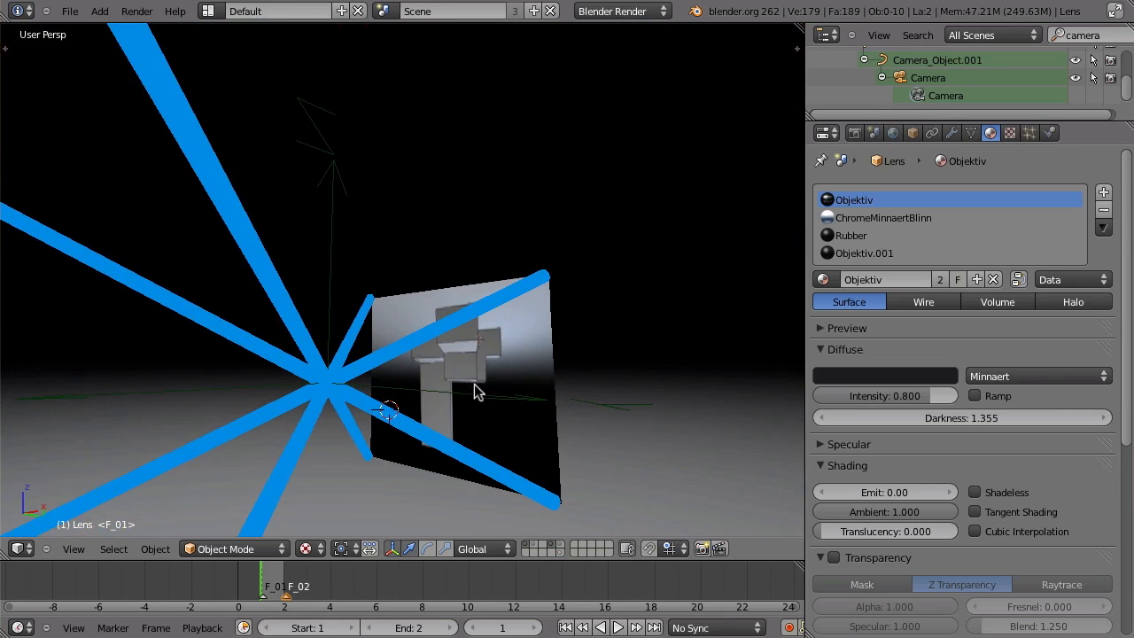
scroll(475, 393, down, 6)
middle_drag(484, 392, 467, 410)
scroll(445, 457, up, 8)
scroll(445, 457, down, 8)
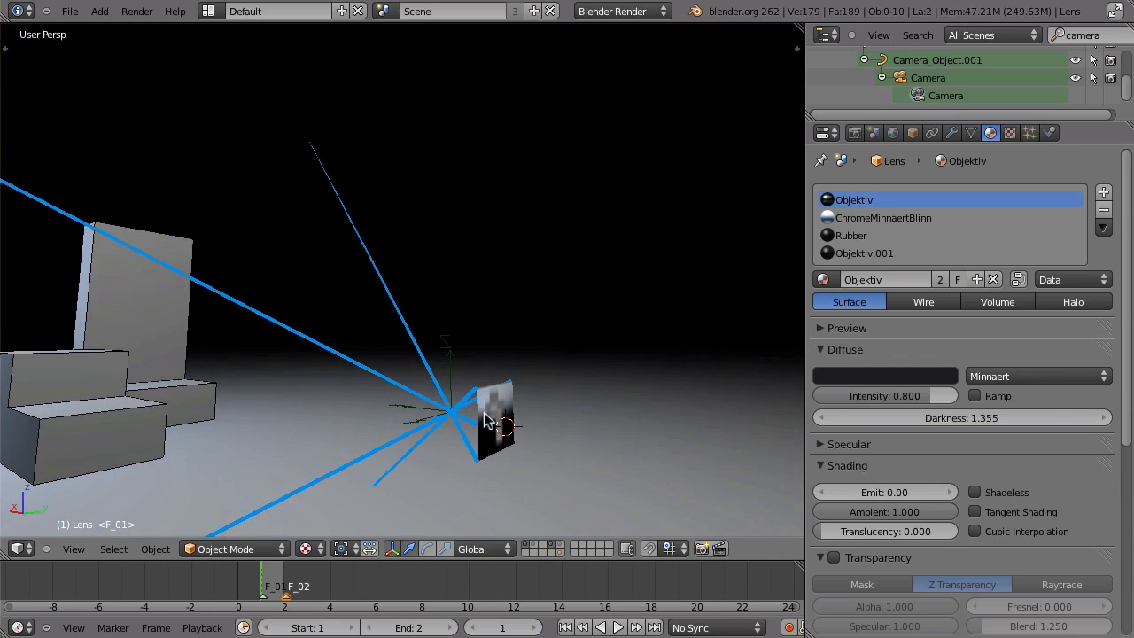
- Select the sensor plane behind the focal point and view it from the side
right_click(501, 413)
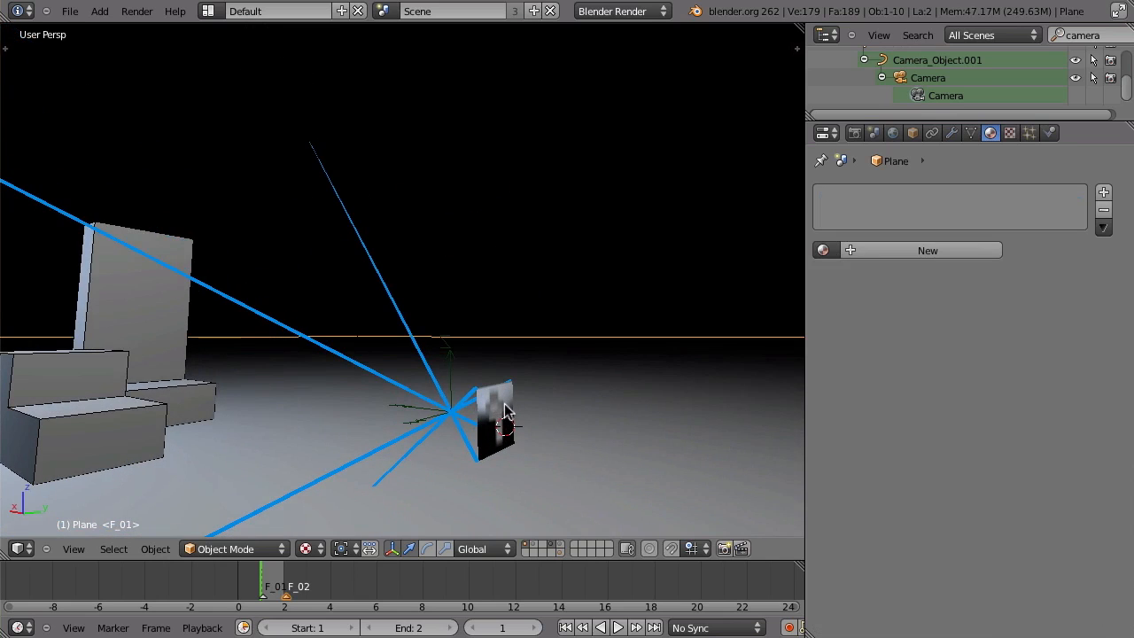
right_click(494, 399)
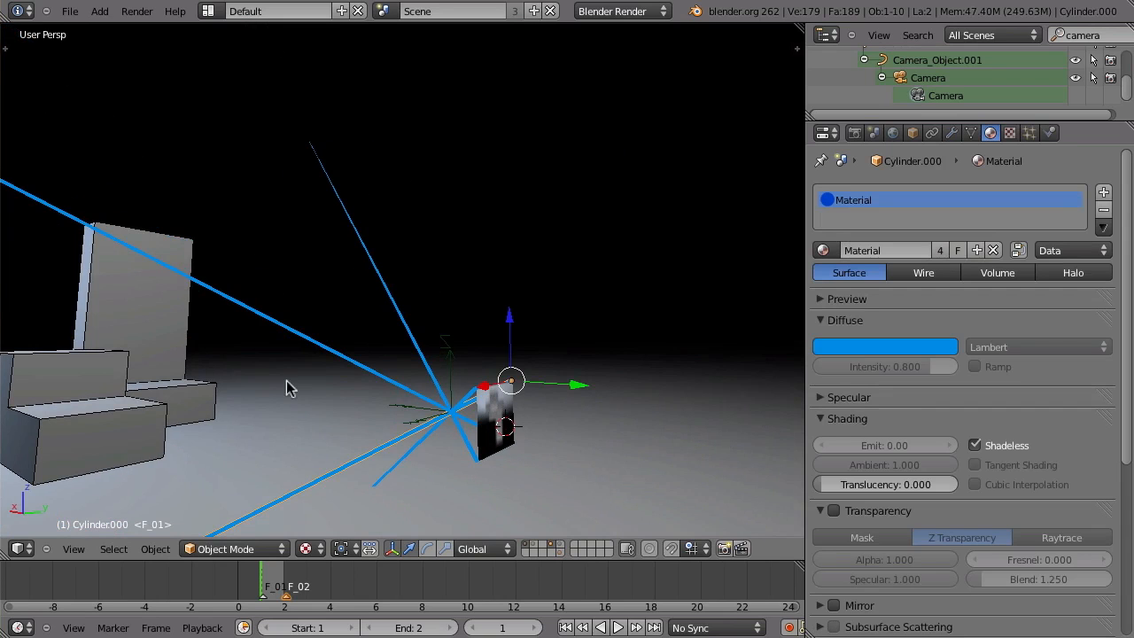
right_click(494, 439)
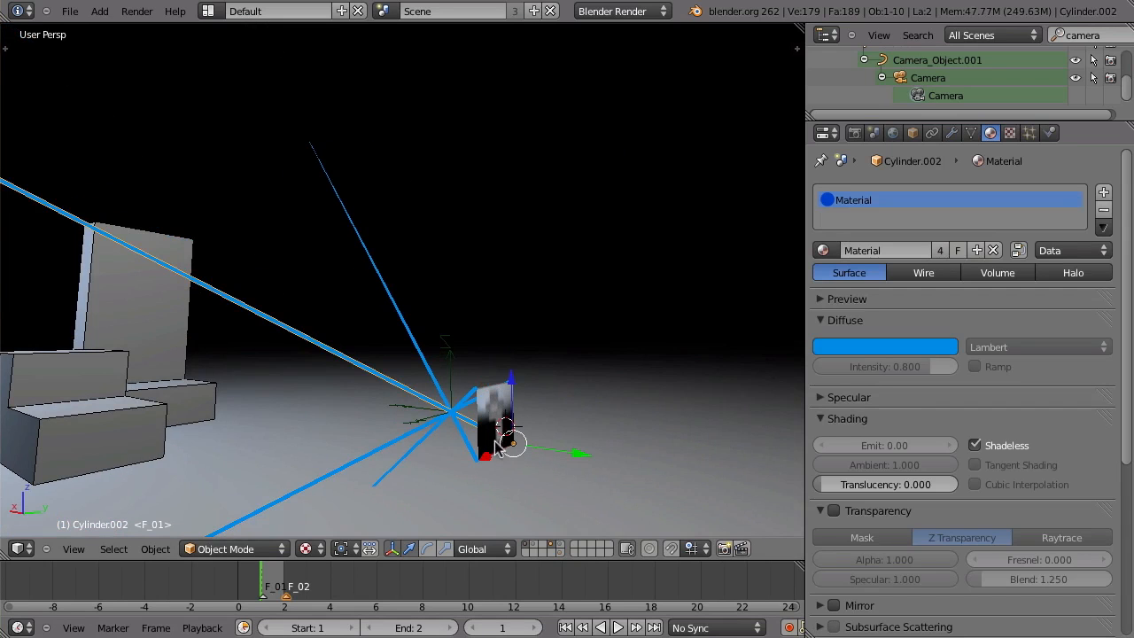
right_click(470, 413)
middle_drag(458, 410, 616, 417)
shift+middle_drag(378, 394, 466, 417)
scroll(441, 397, up, 7)
right_click(428, 410)
scroll(427, 410, down, 6)
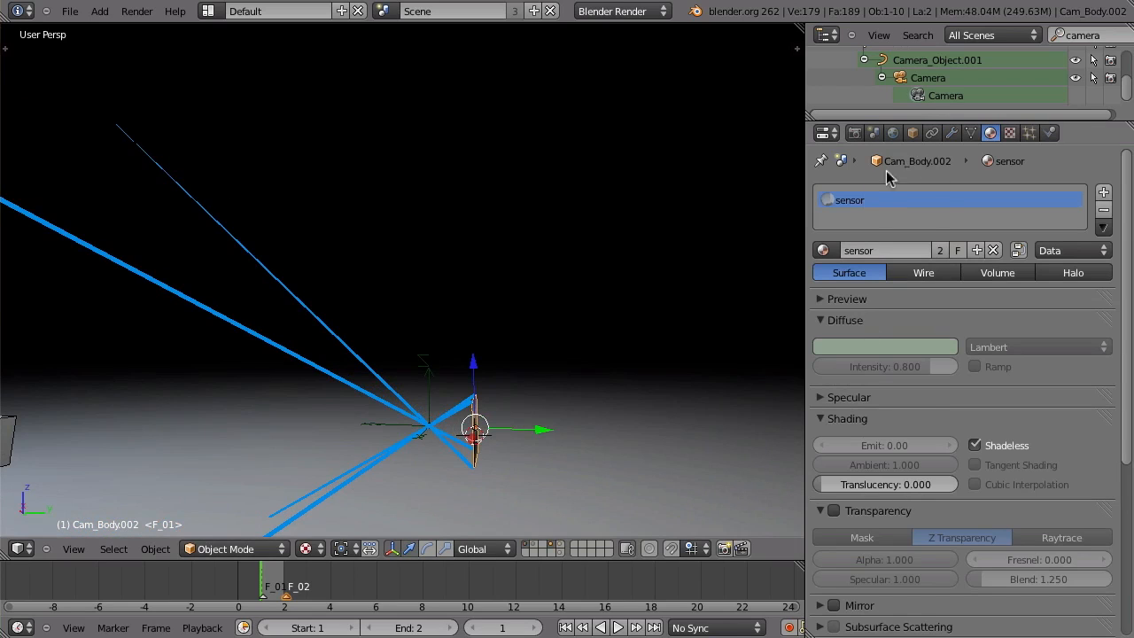
- Show the camera's sensor width and height settings and compare them with the projected image plane in the scene
click(955, 96)
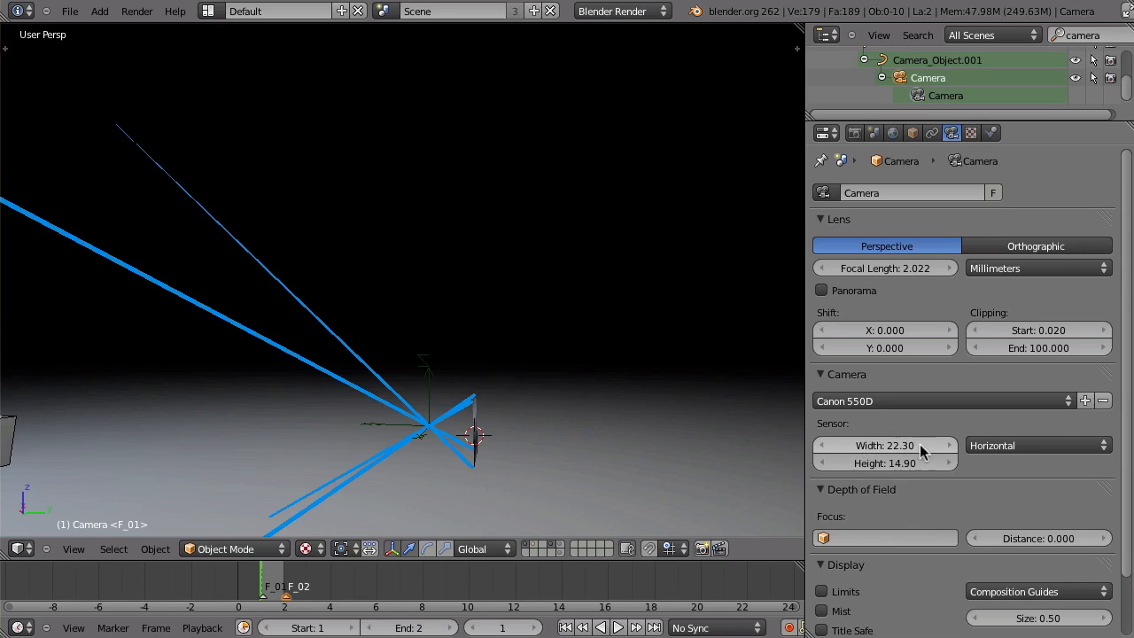
middle_drag(585, 451, 444, 418)
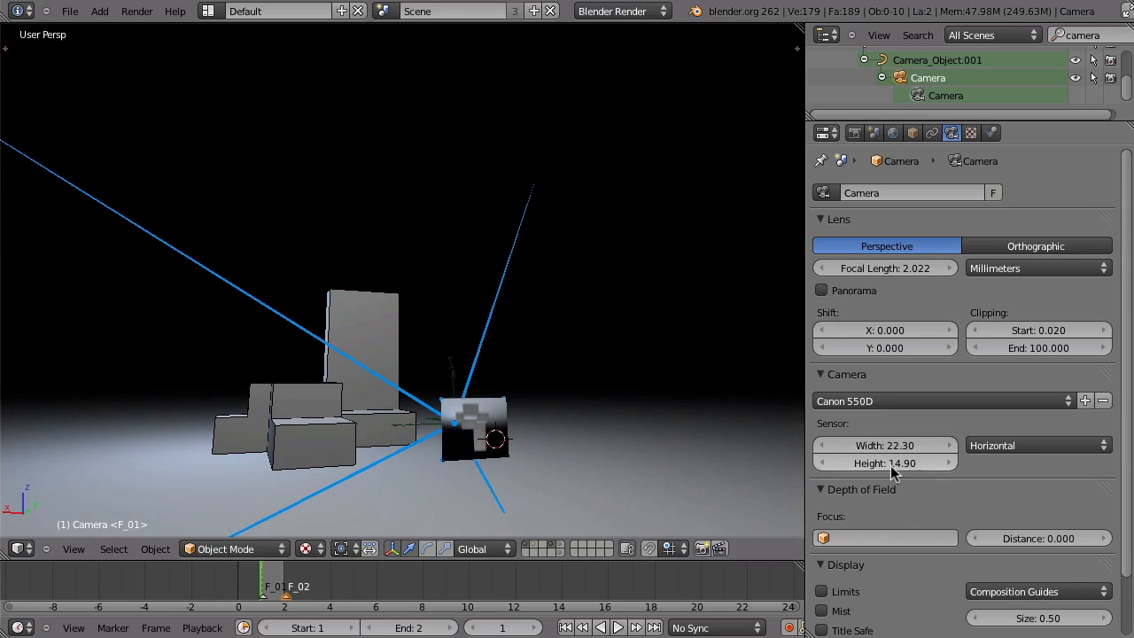
middle_drag(452, 421, 494, 445)
- Select the sensor plane behind the focal point, try different sizes, and enlarge it uniformly about 3.2 times
right_click(582, 411)
right_click(487, 434)
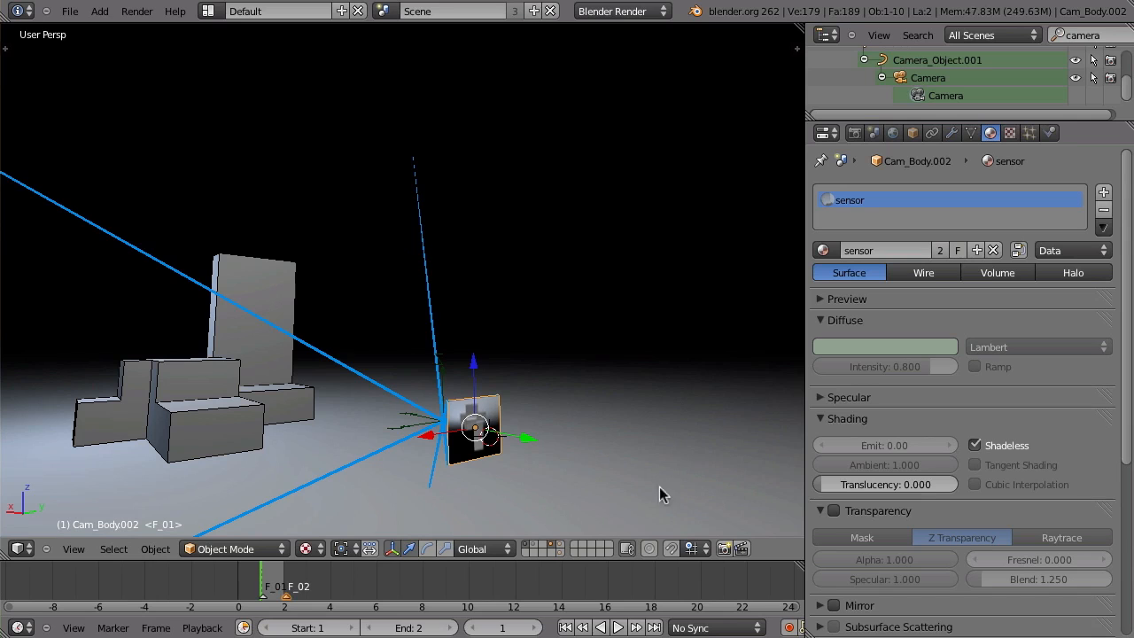
key(s)
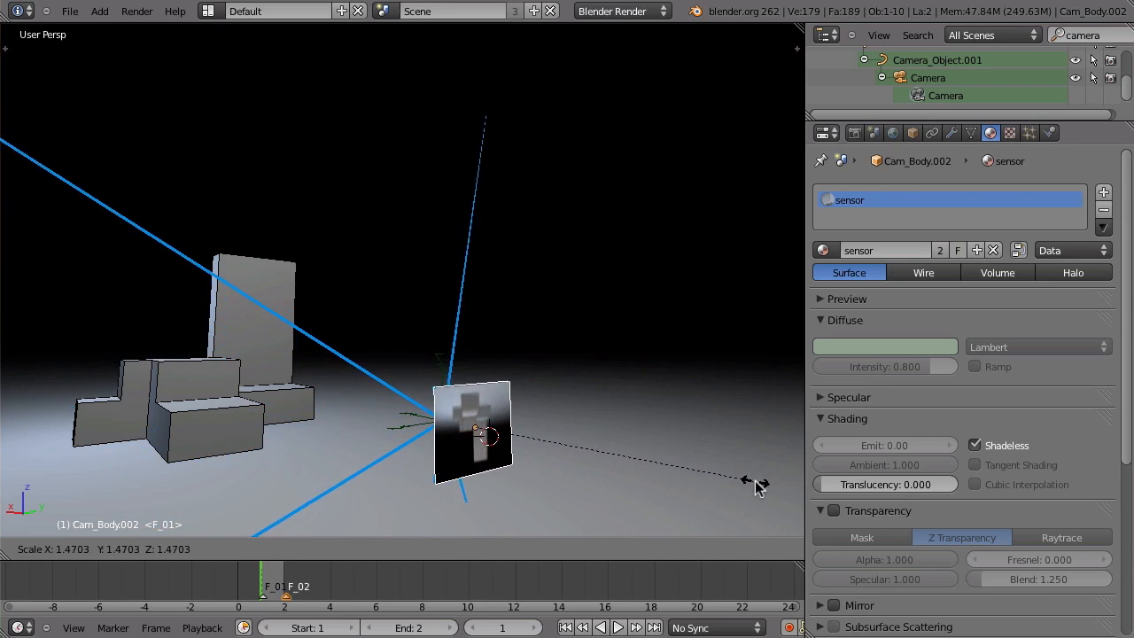
click(585, 468)
middle_drag(570, 470, 408, 452)
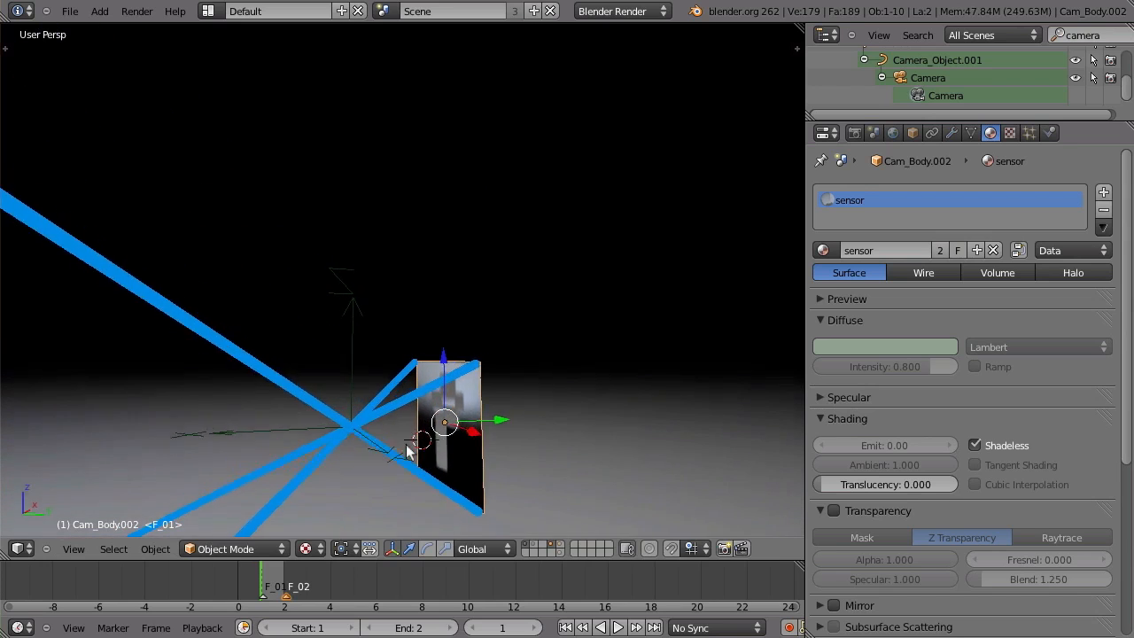
key(s)
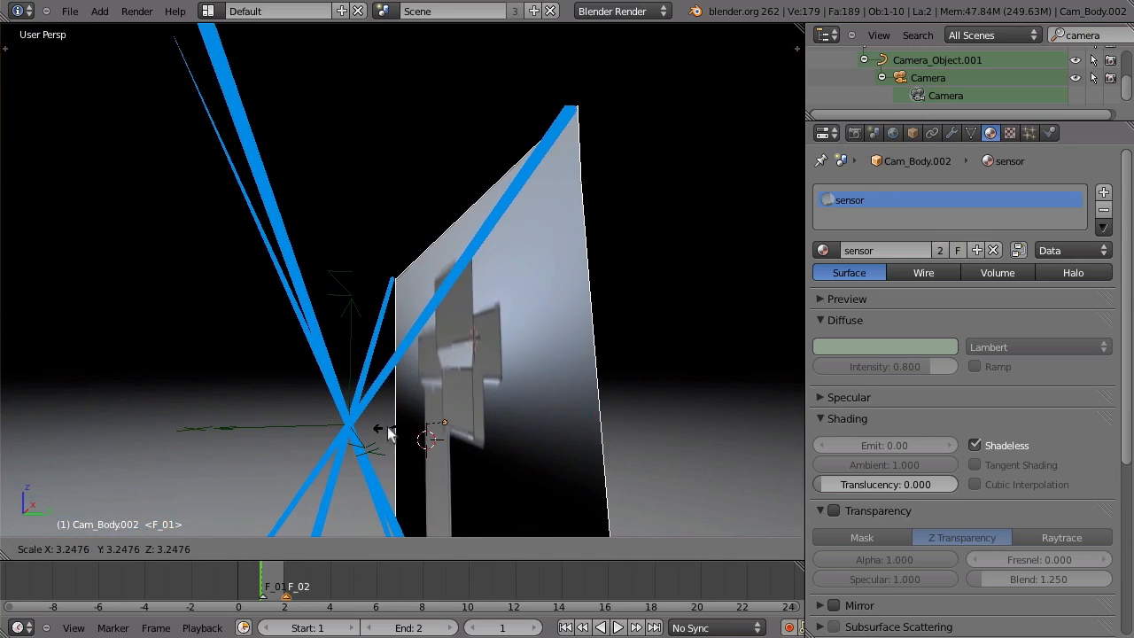
click(374, 436)
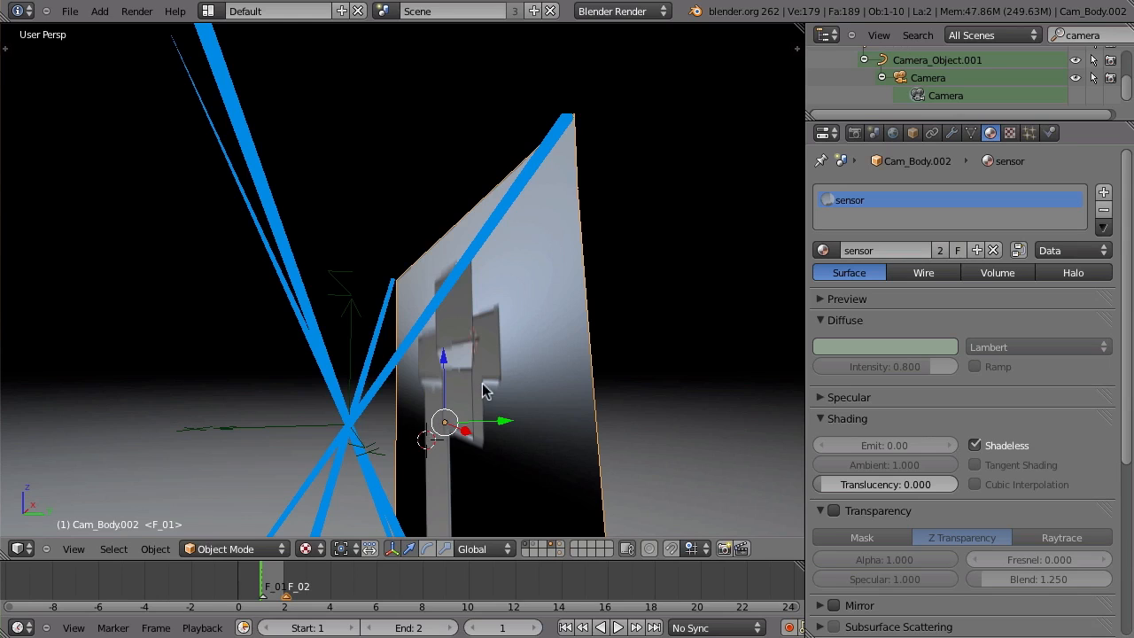
- Show the lens layer in front of the sensor and scale the sensor plane down so the incoming light rays narrow
shift+click(549, 543)
scroll(336, 425, down, 4)
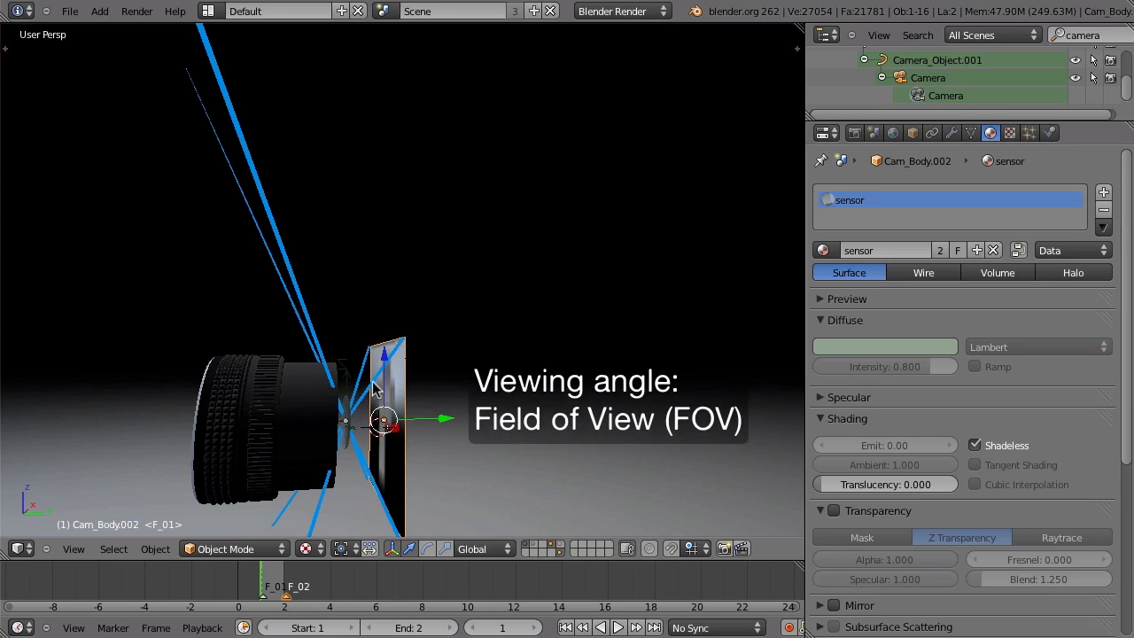
key(s)
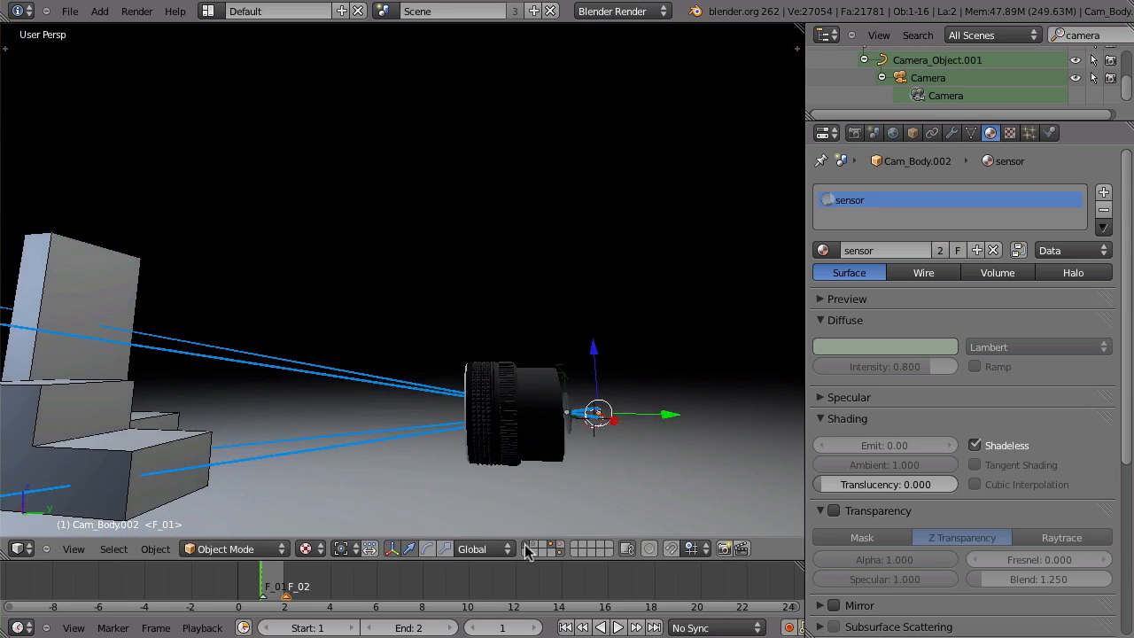
- Leave only the layers with the block scene and the Blender camera visible, and select the camera
shift+click(526, 545)
shift+click(535, 549)
right_click(549, 433)
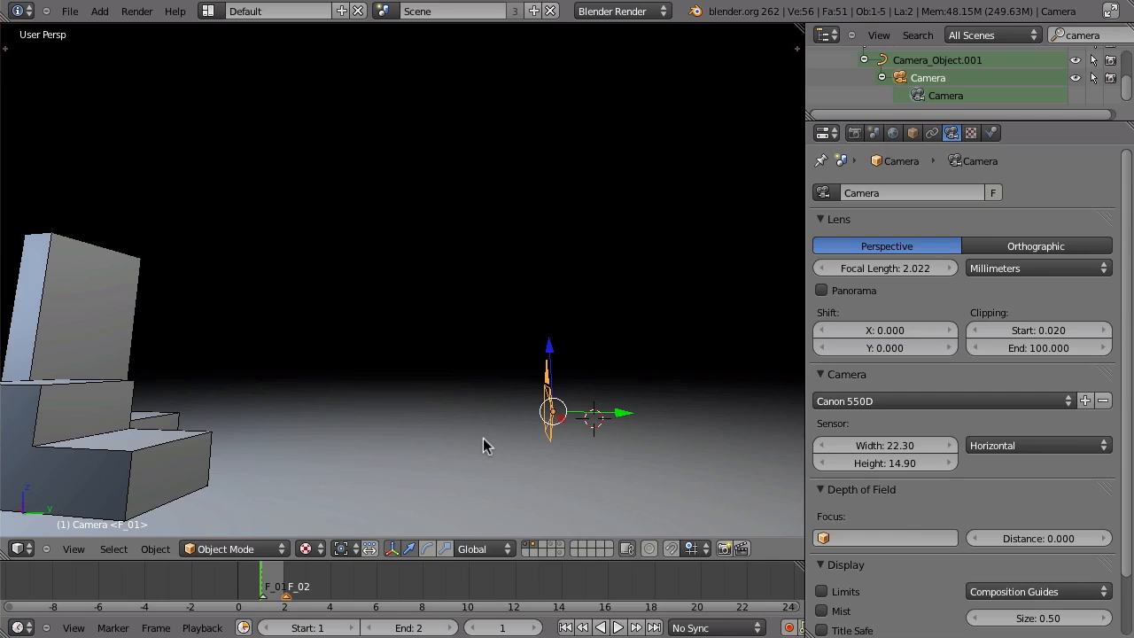
- Set the camera's focal length to 35 mm and apply the Blender sensor preset
click(887, 269)
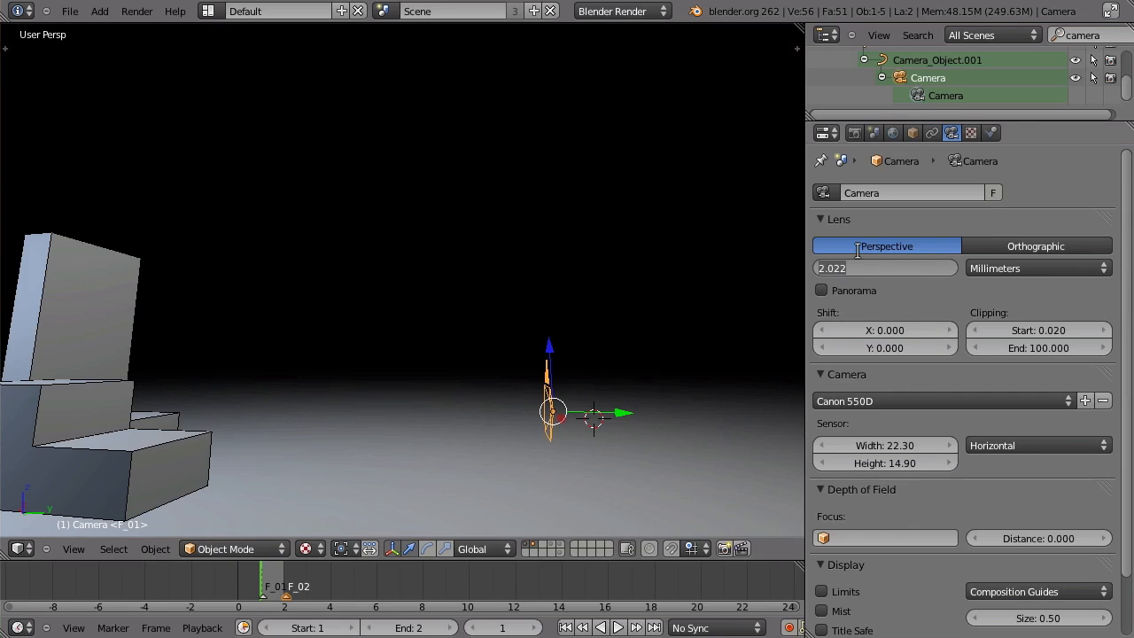
key(Return)
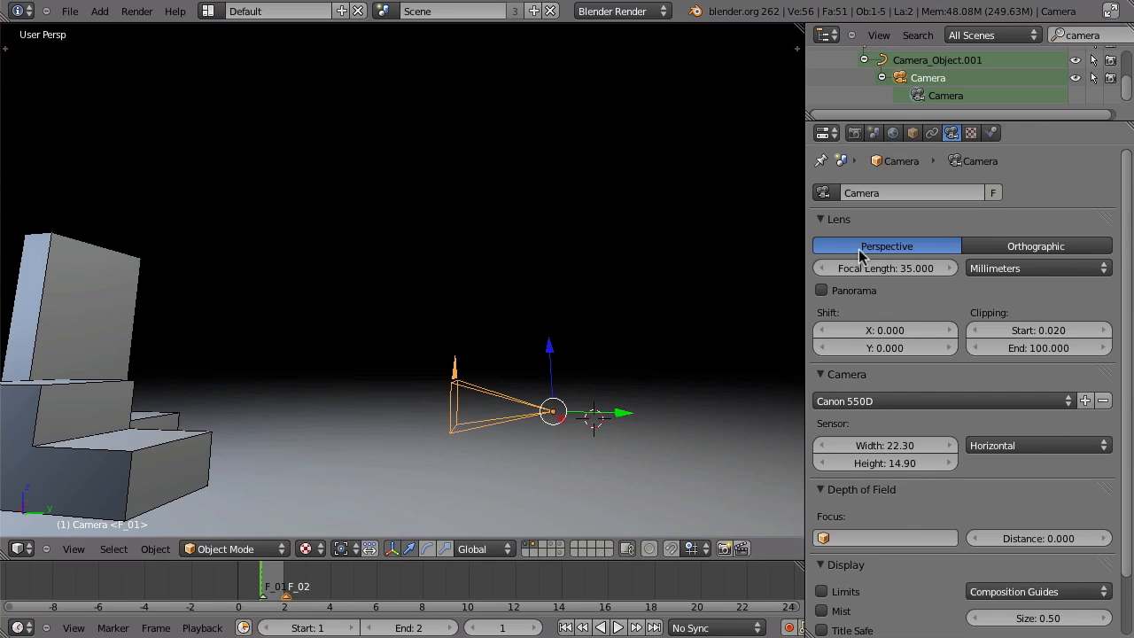
click(890, 401)
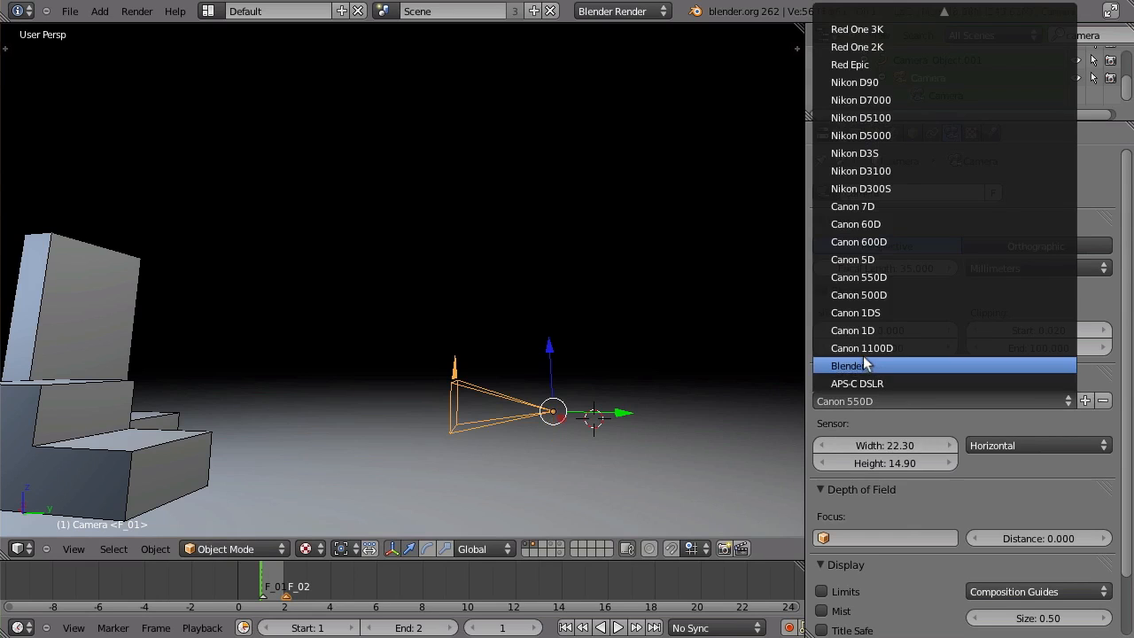
click(873, 365)
- Split the 3D viewport into two stacked views and show the blocks through the camera in the upper one
middle_drag(438, 410, 791, 335)
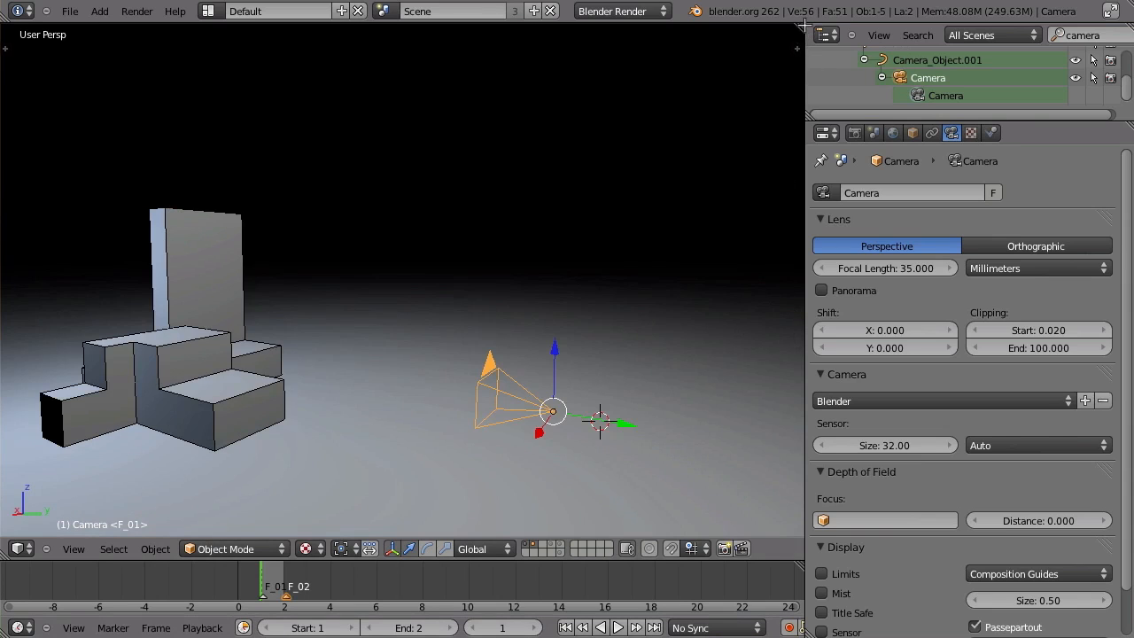
drag(800, 27, 638, 266)
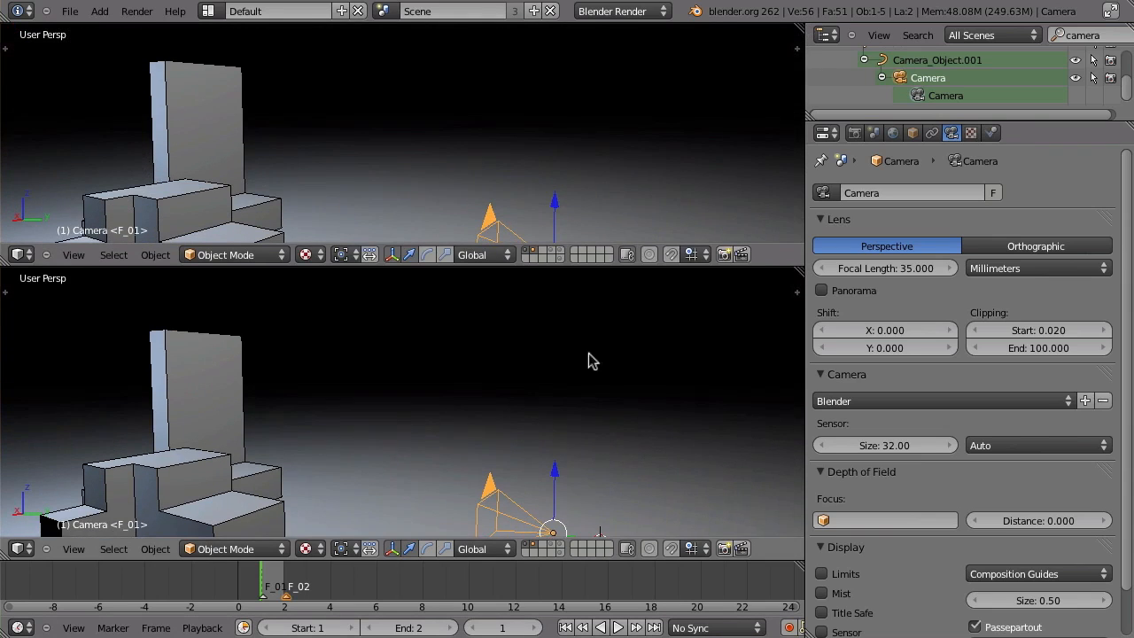
shift+middle_drag(478, 230, 492, 168)
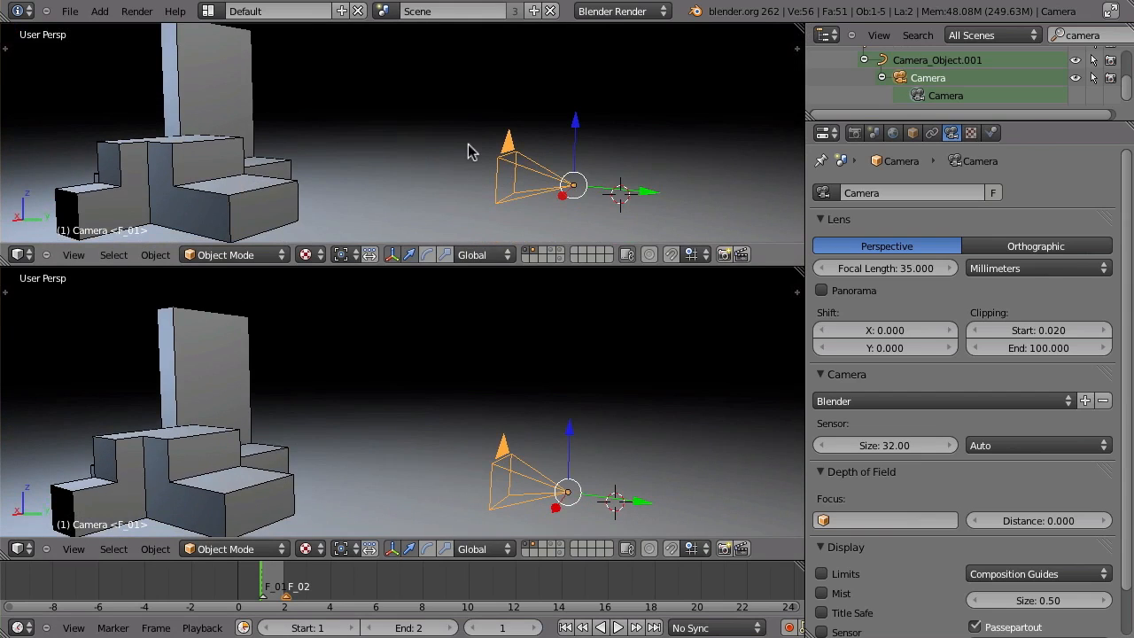
key(KP_0)
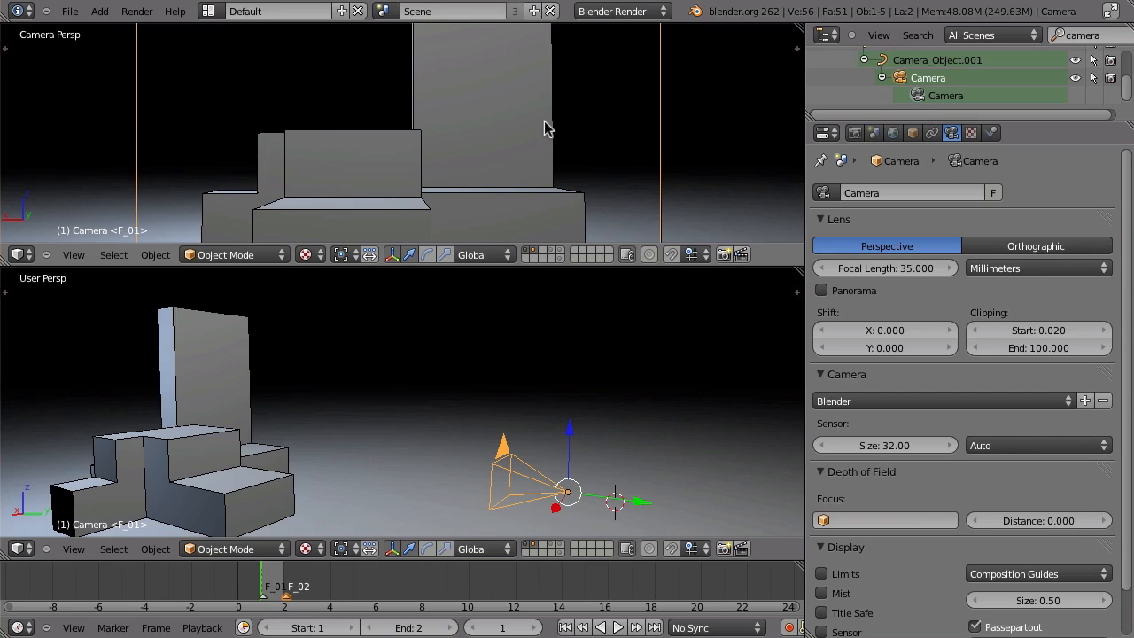
scroll(545, 128, down, 3)
middle_drag(413, 387, 483, 398)
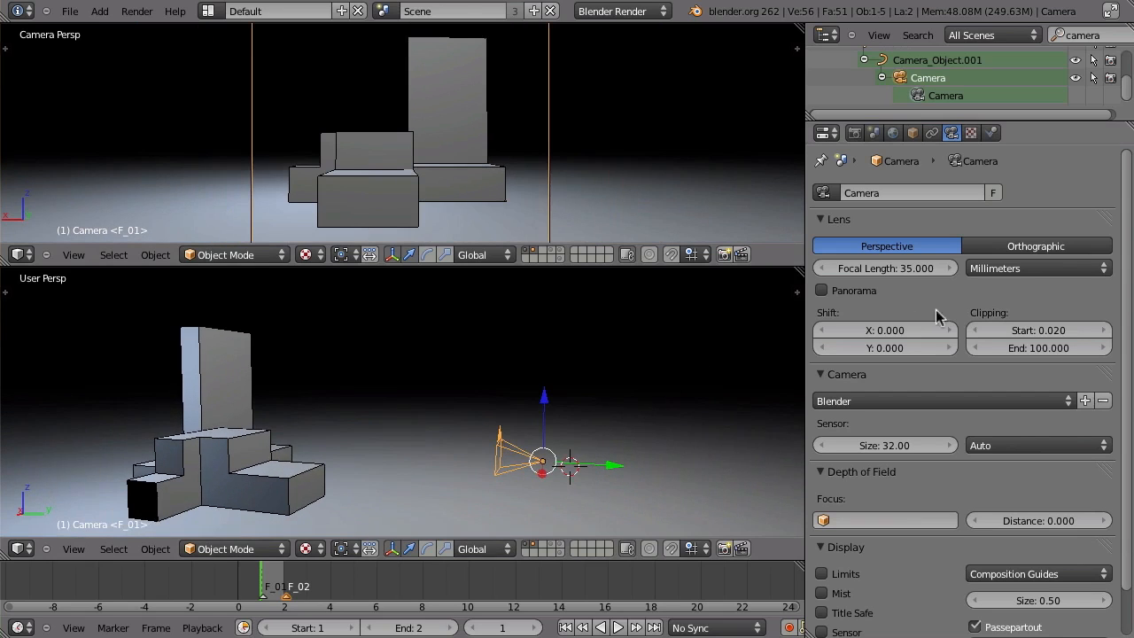
- Try a smaller sensor by reducing the camera's sensor size to 11.22
drag(902, 268, 937, 279)
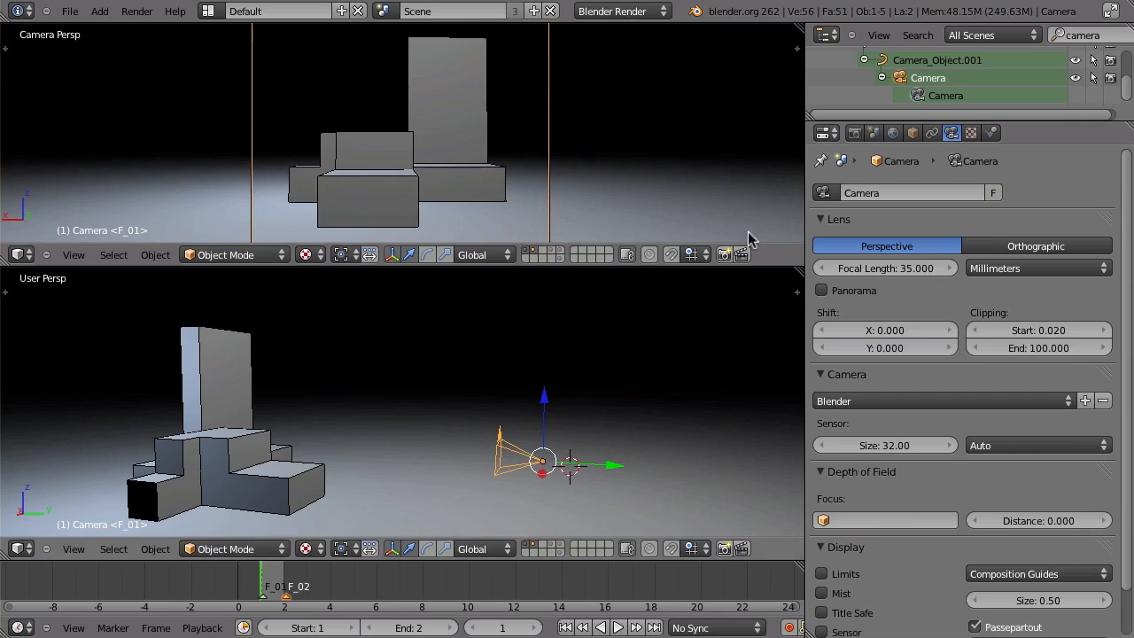
drag(914, 441, 477, 456)
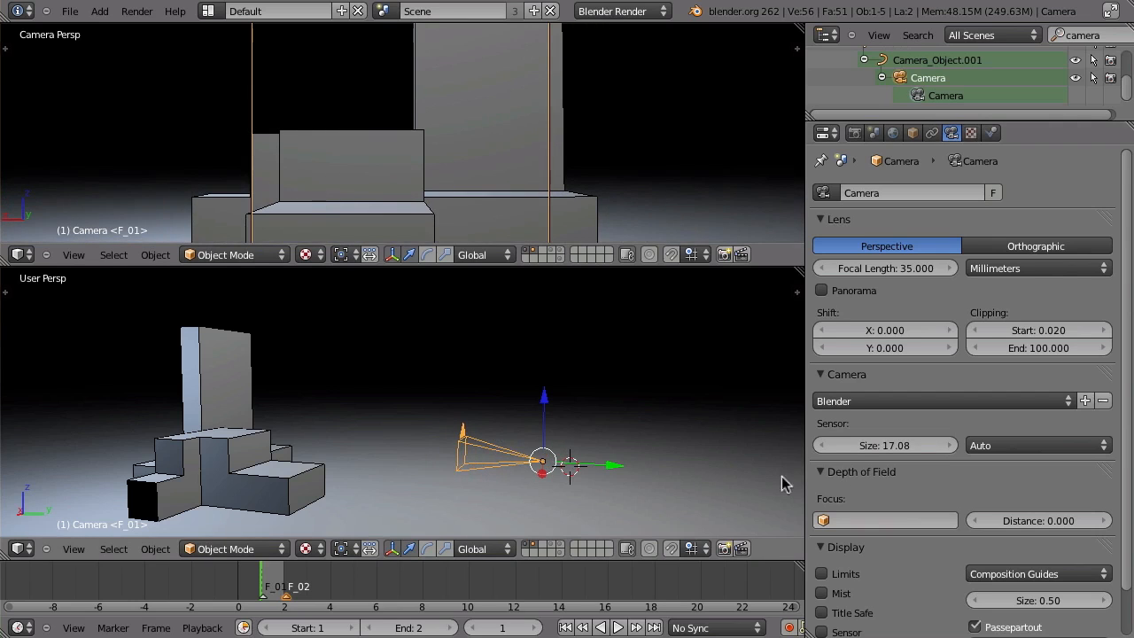
drag(781, 483, 890, 281)
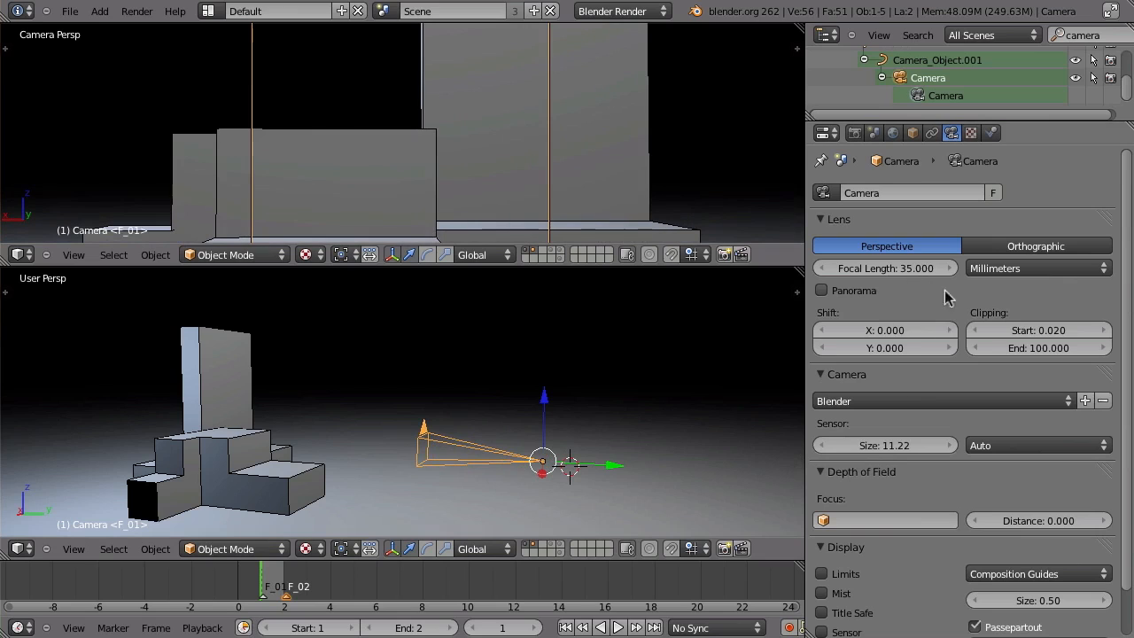
- Set the sensor size to 32 and merge the two viewports into a single camera view
click(888, 447)
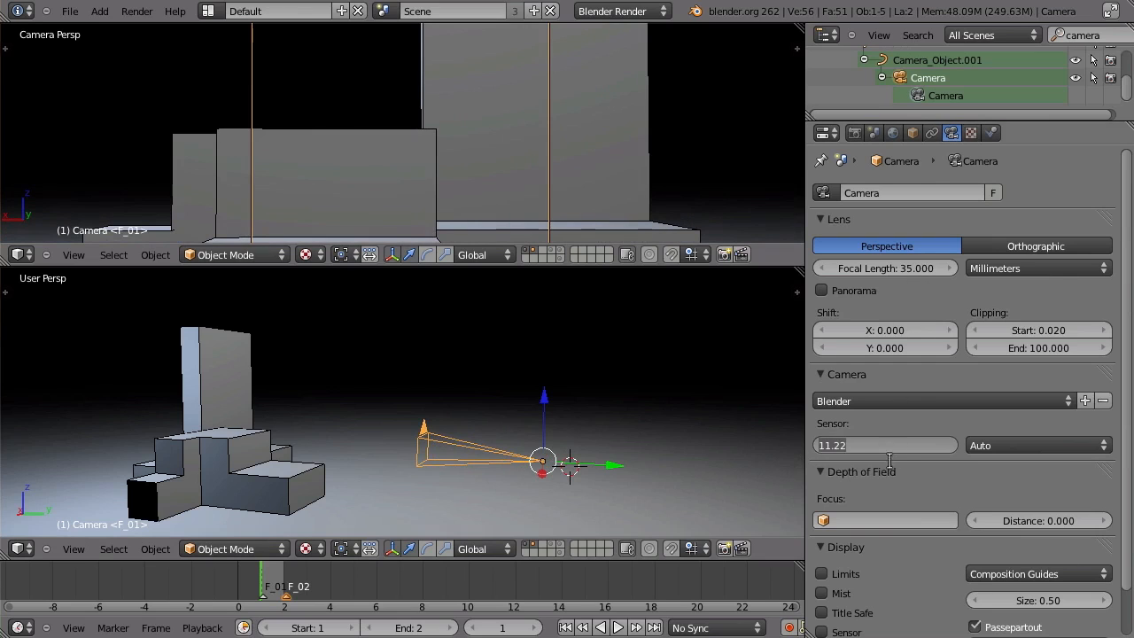
text(32)
key(Return)
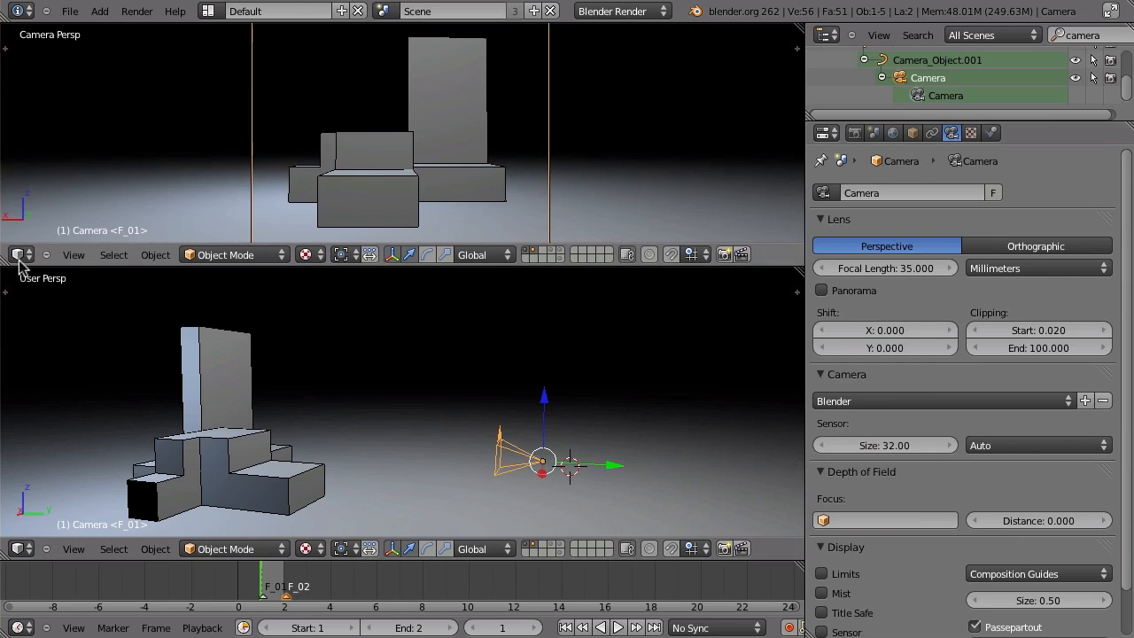
drag(7, 257, 32, 399)
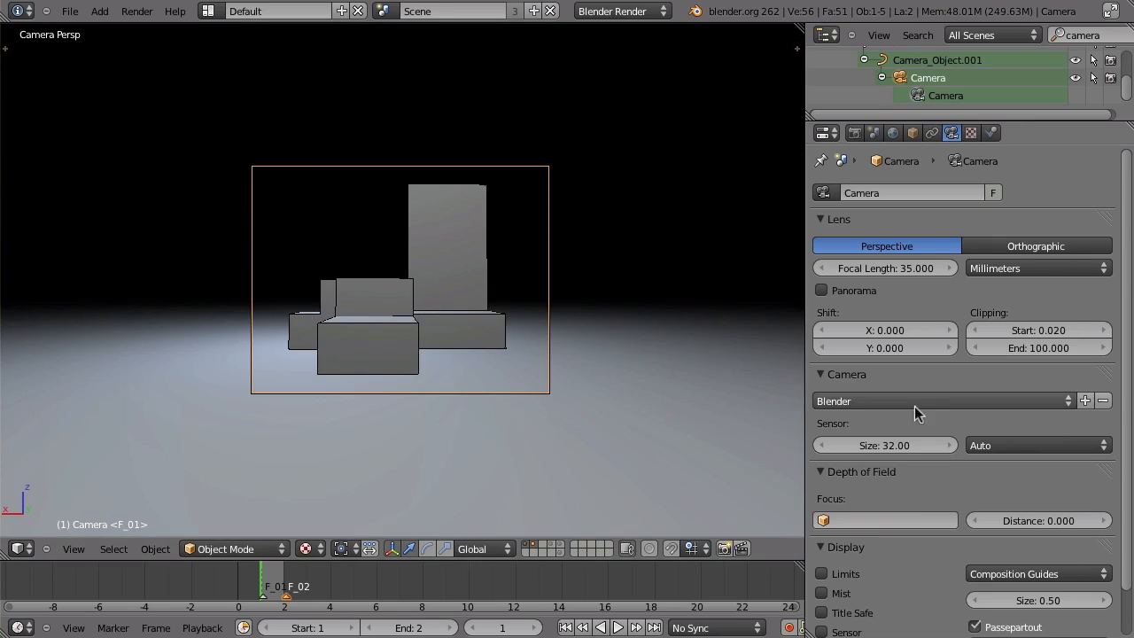
- Apply the Canon 5D sensor preset to the camera
click(878, 443)
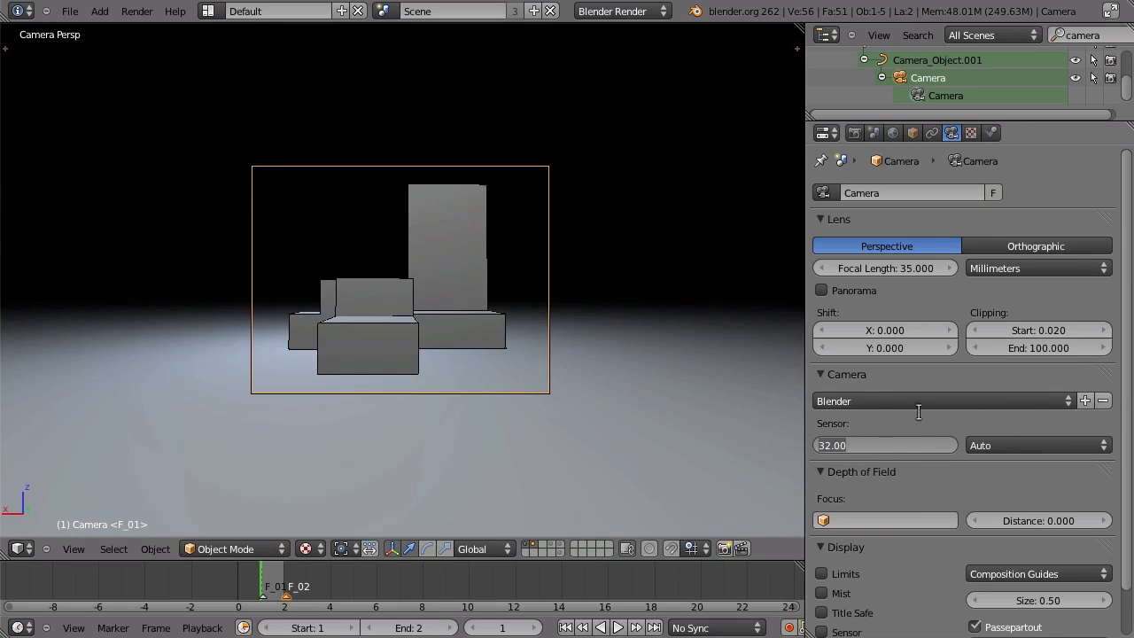
click(913, 405)
click(873, 398)
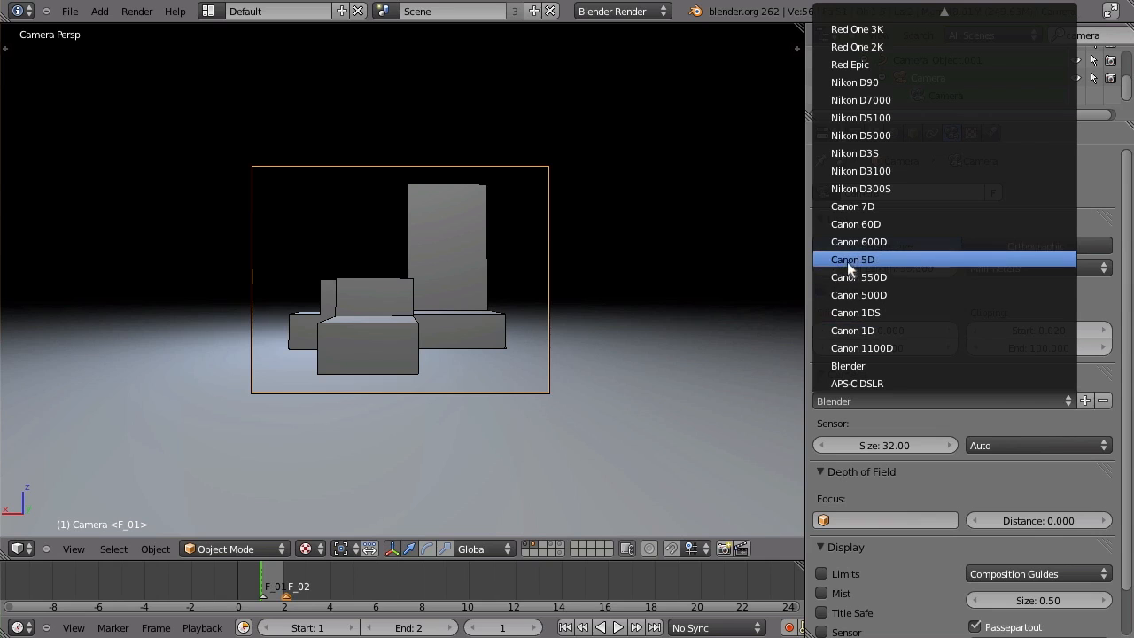
click(917, 262)
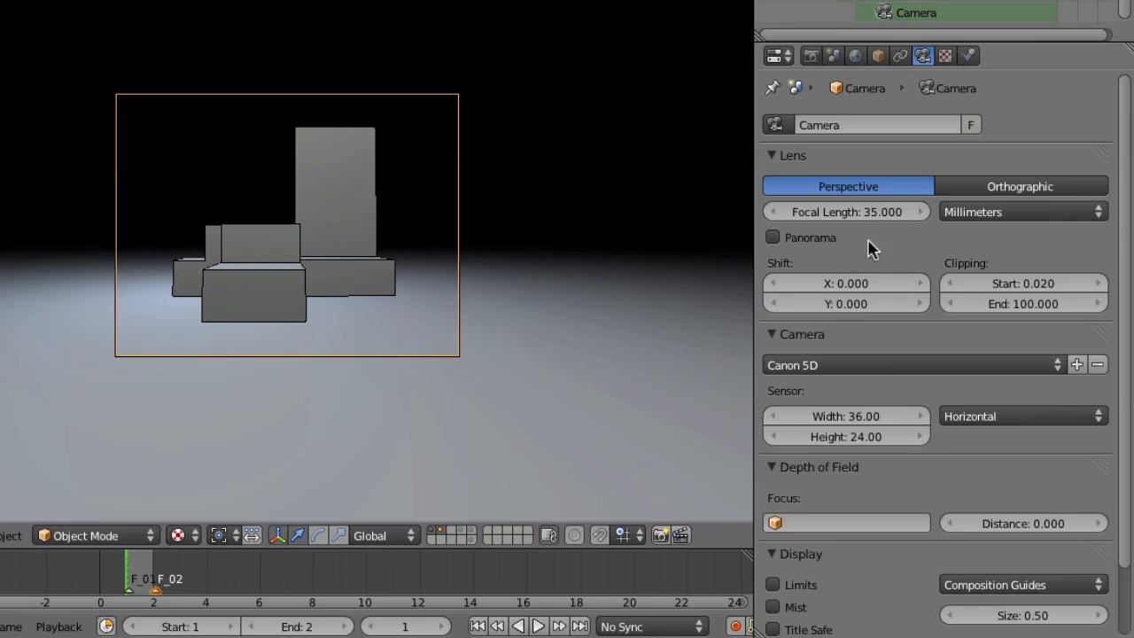
- Apply the APS-C DSLR sensor preset to compare its framing of the blocks
click(816, 363)
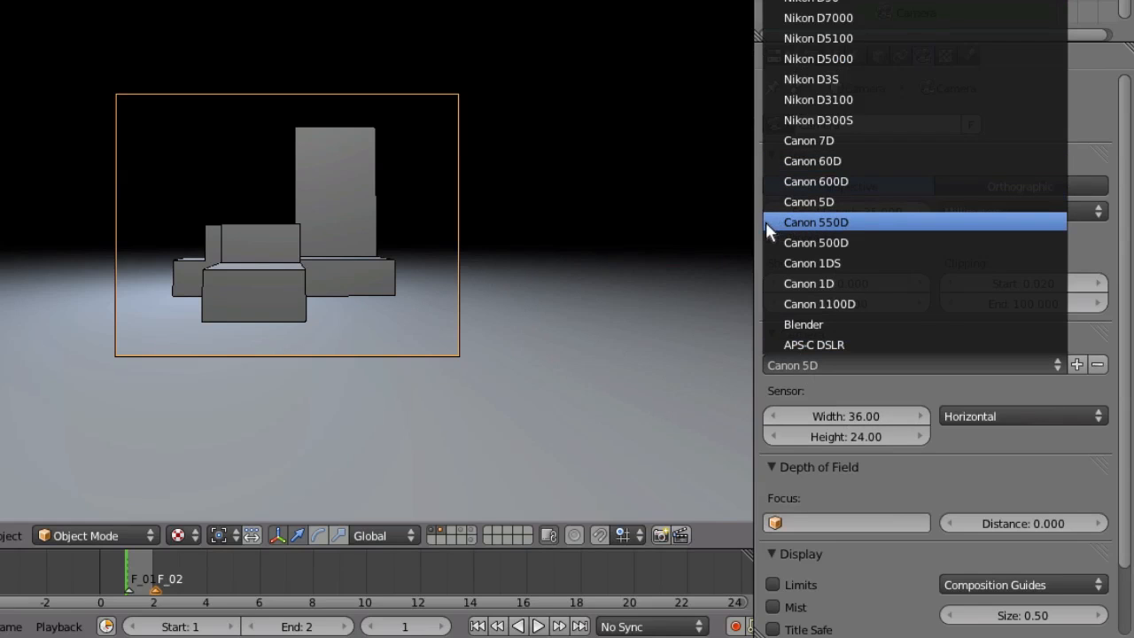
click(798, 363)
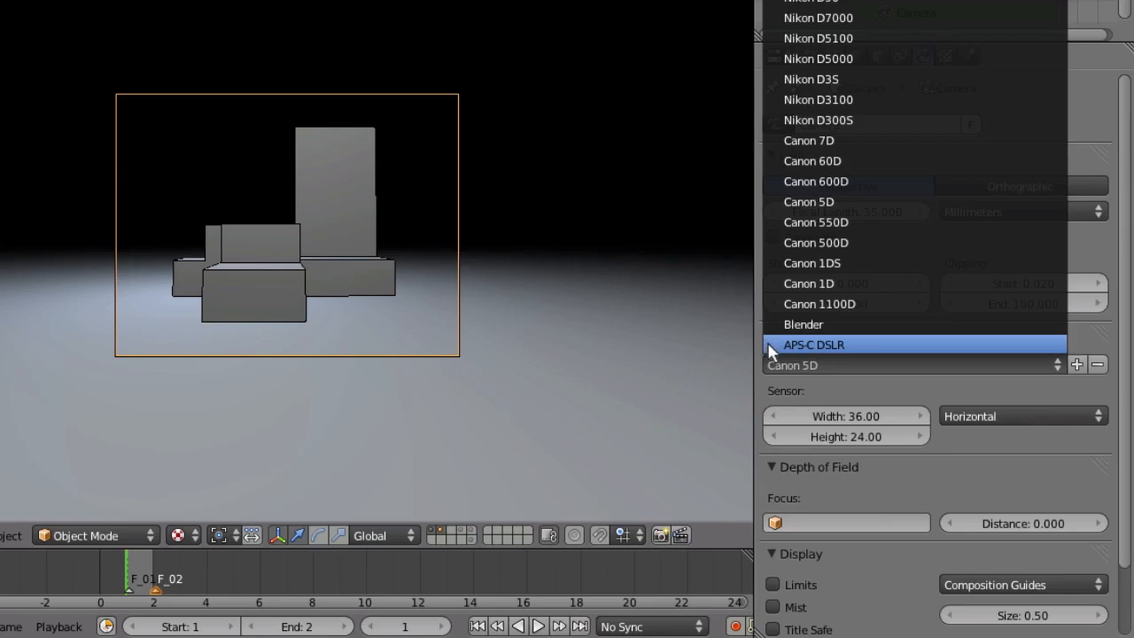
click(879, 348)
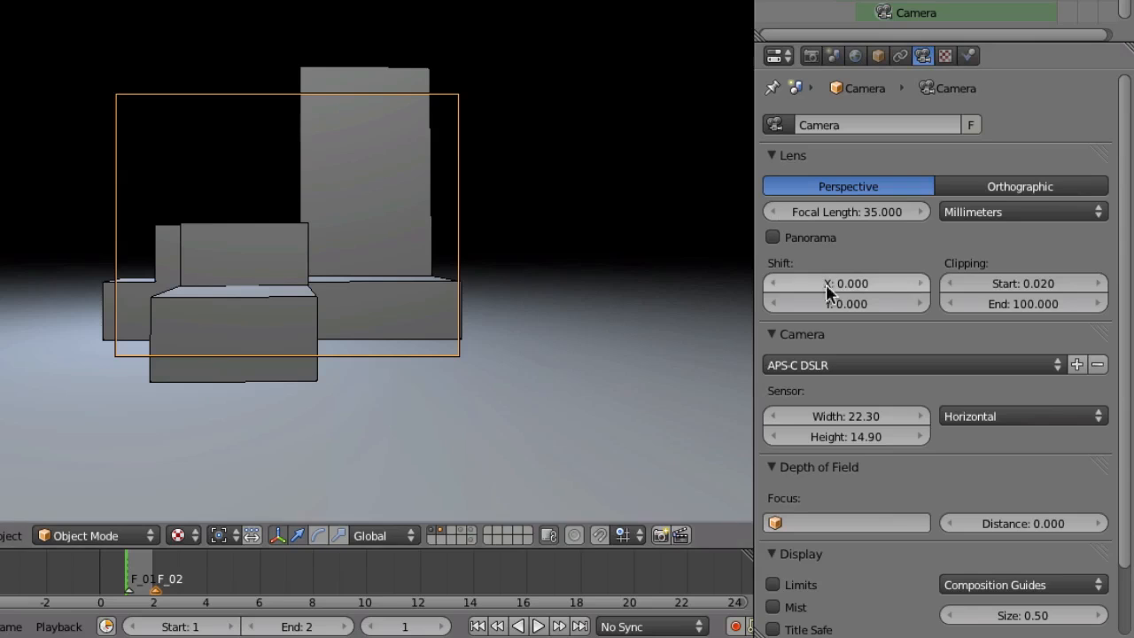
- Switch the camera's sensor preset back to Canon 5D
click(815, 365)
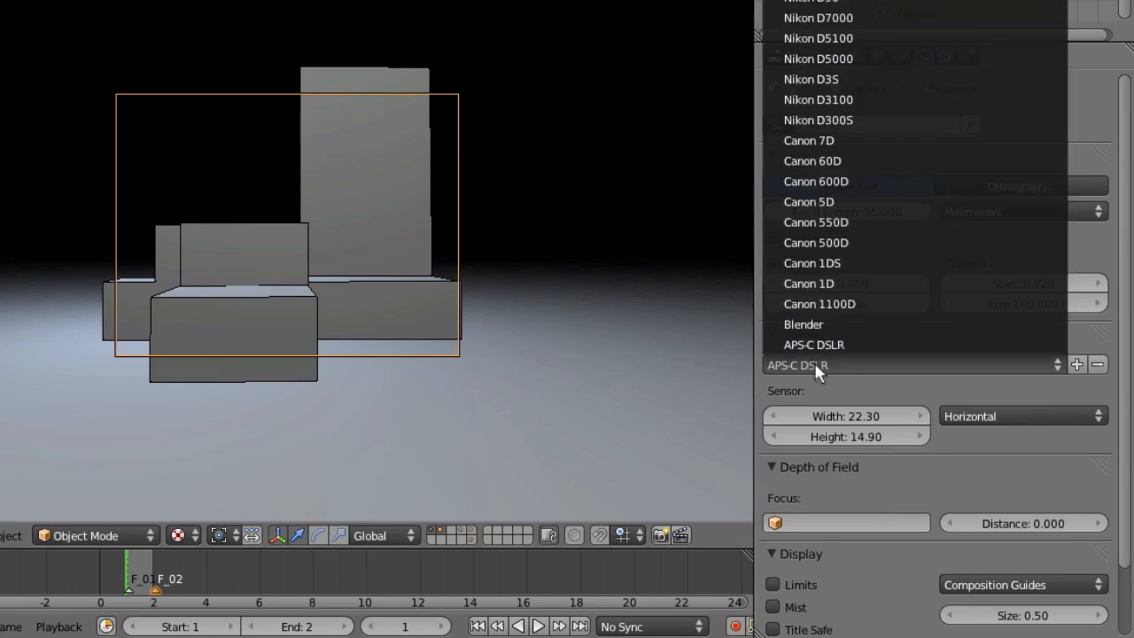
click(809, 202)
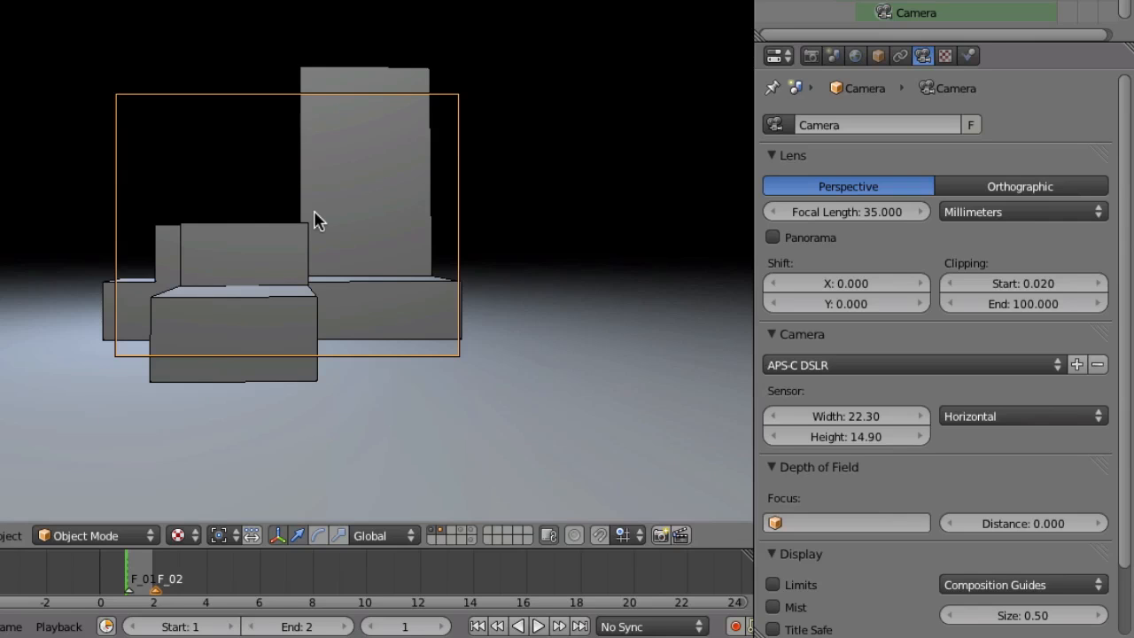
click(912, 365)
click(889, 275)
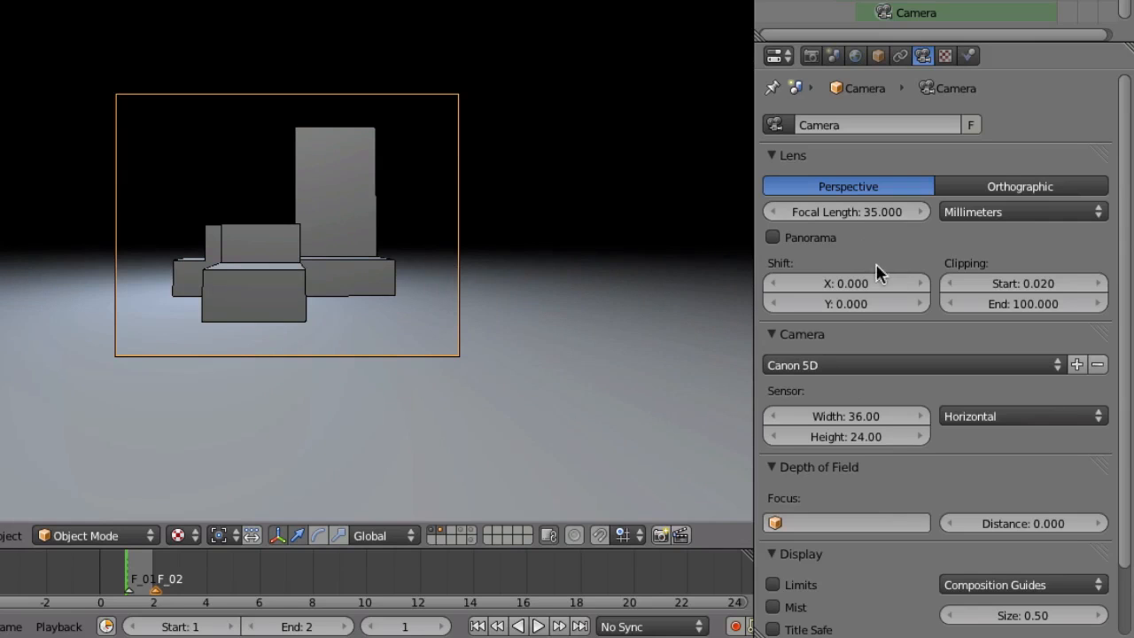
- Try the APS-C DSLR preset once more against the full-frame framing
click(818, 370)
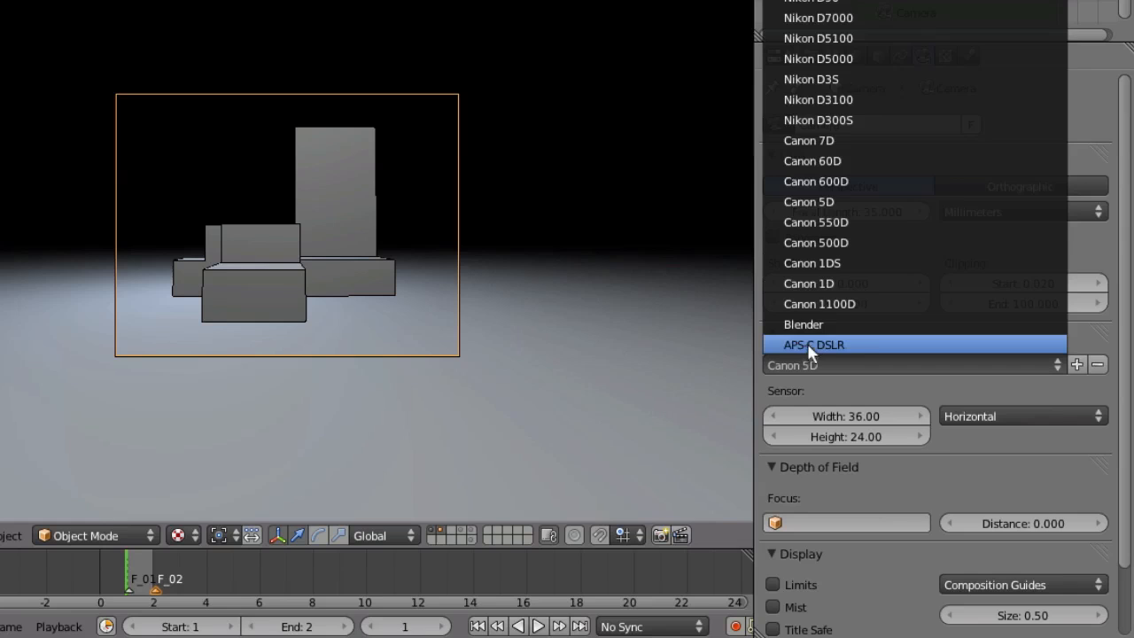
click(877, 345)
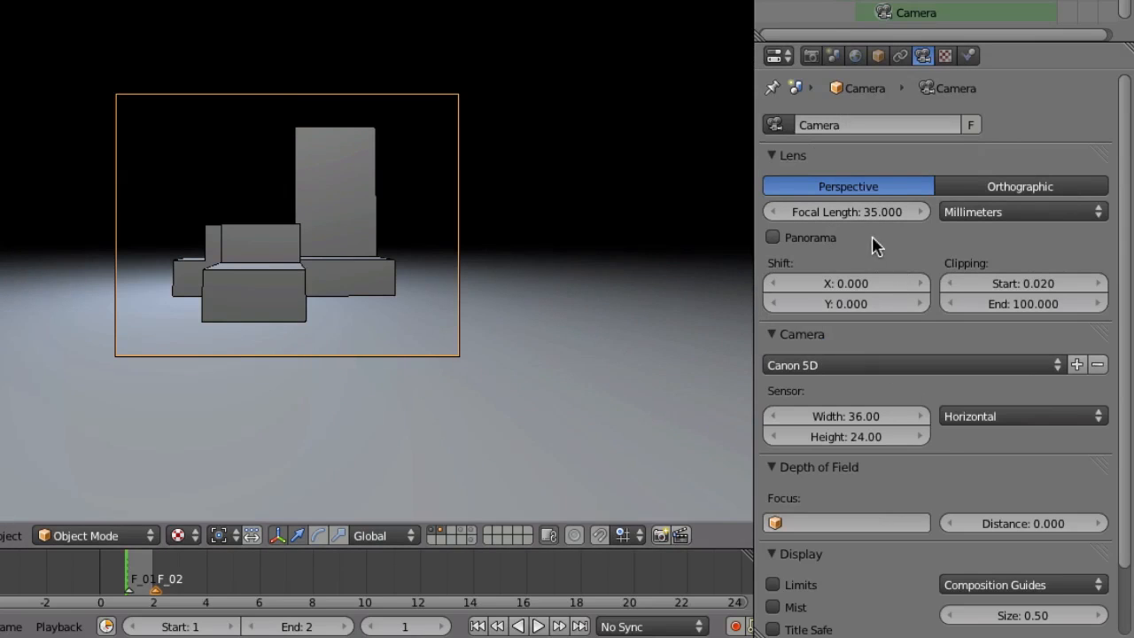
- Replace the Canon 5D sensor preset with the APS-C DSLR preset
click(816, 367)
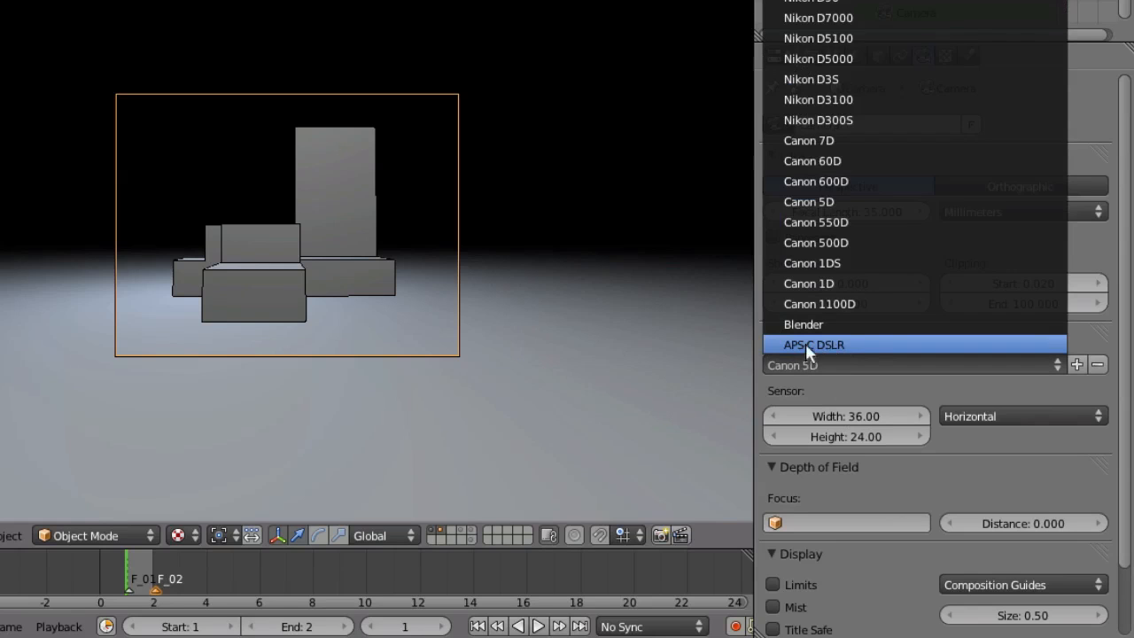
click(877, 345)
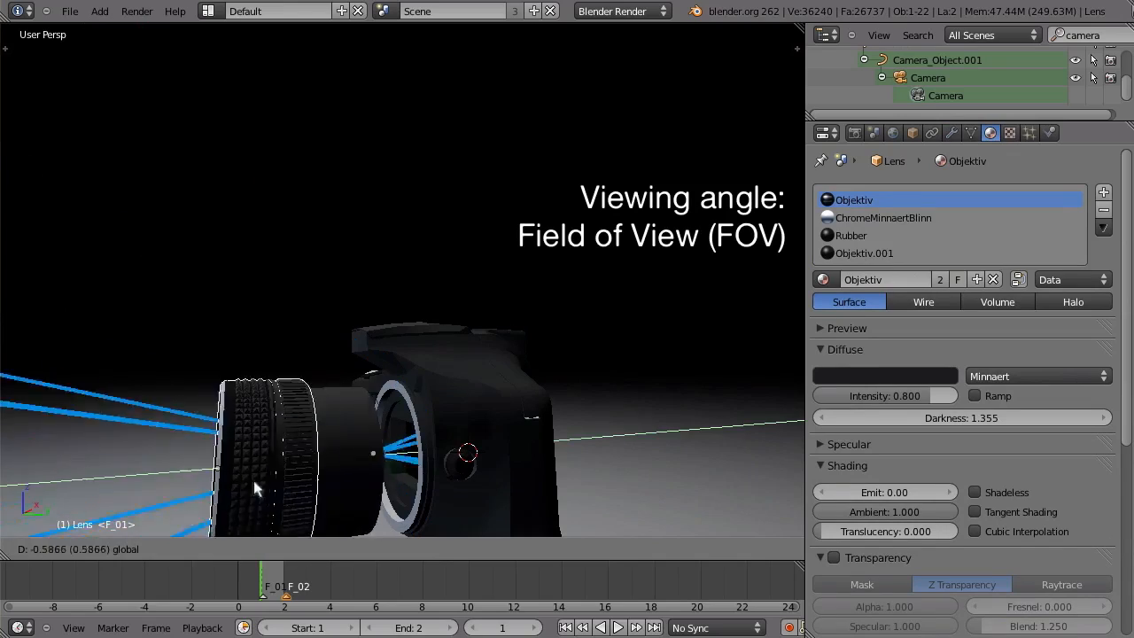
- Inspect the DSLR model's sensor and the blue light rays reaching it from the front of the body
click(889, 393)
middle_drag(539, 549, 494, 455)
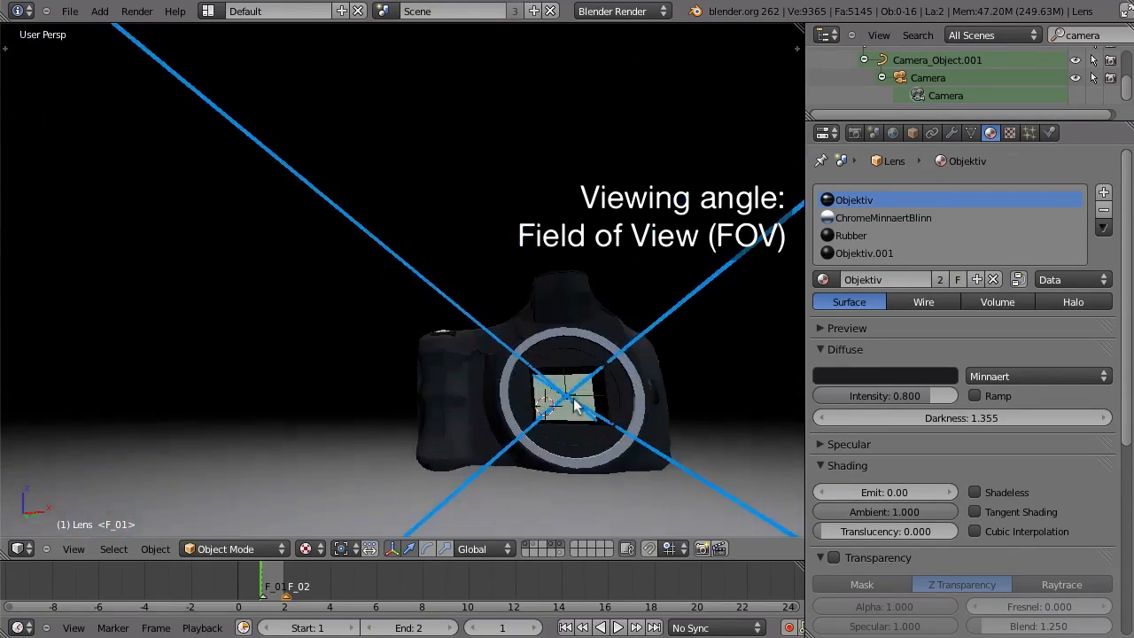
scroll(574, 399, up, 10)
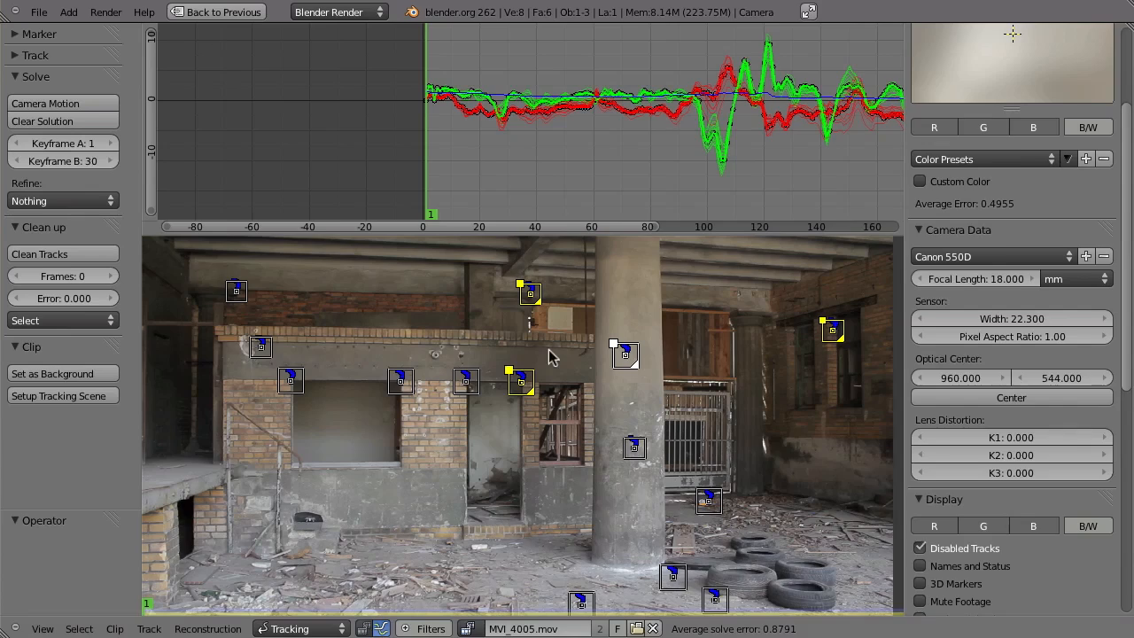
- In the Compositing layout's 3D scene, lower the camera's focal length to about 5.4 mm and raise it again
key(ctrl+Up)
key(ctrl+Left)
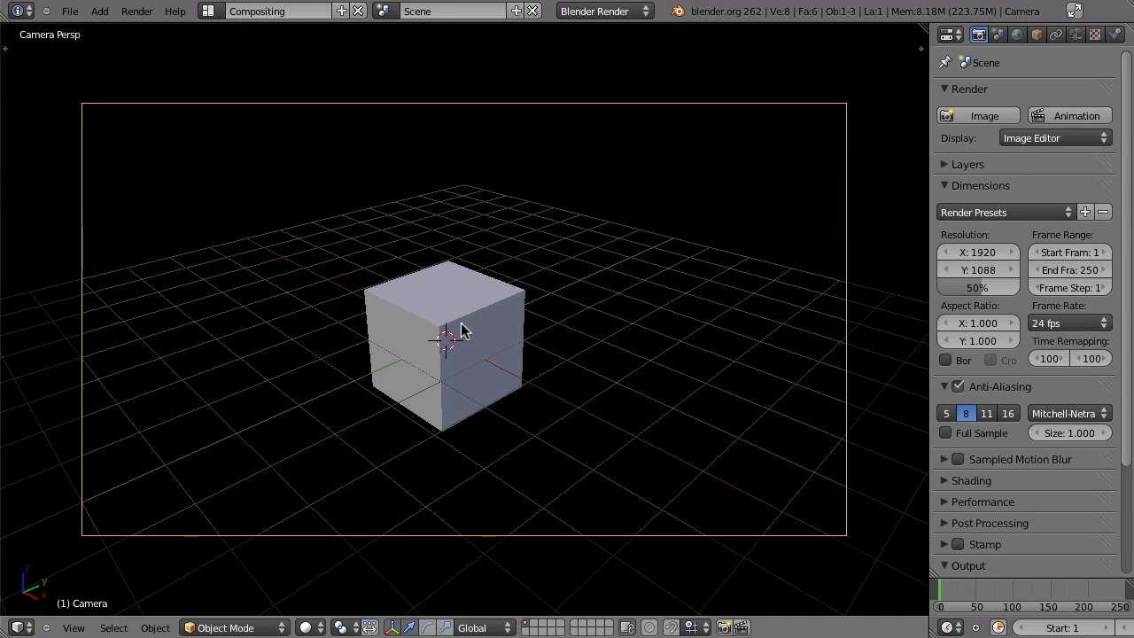
click(1076, 34)
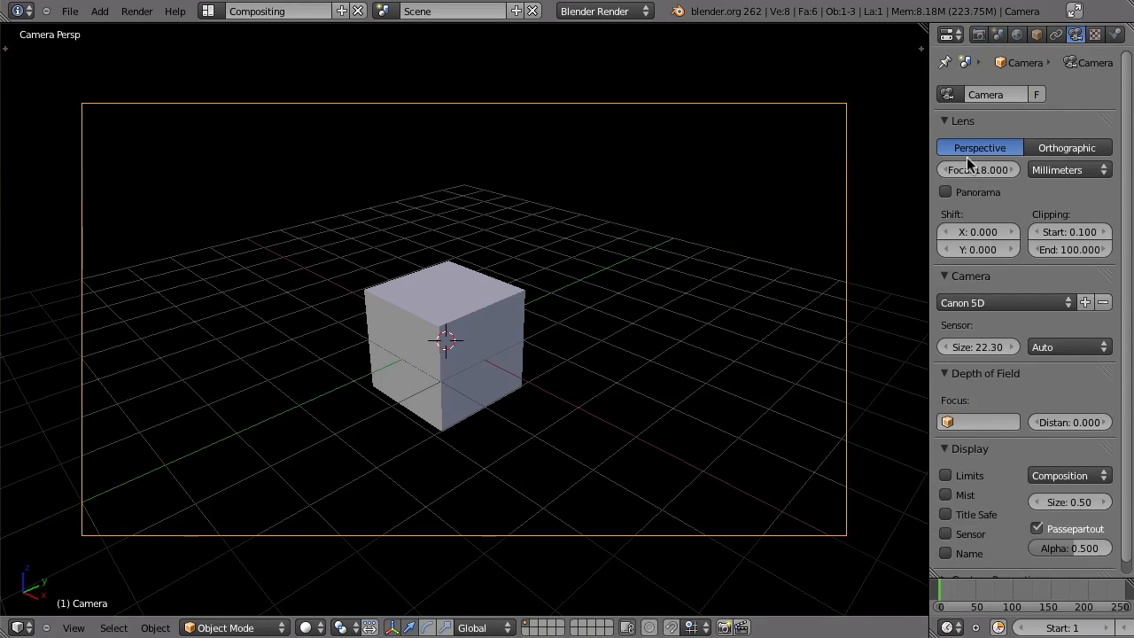
drag(990, 169, 896, 170)
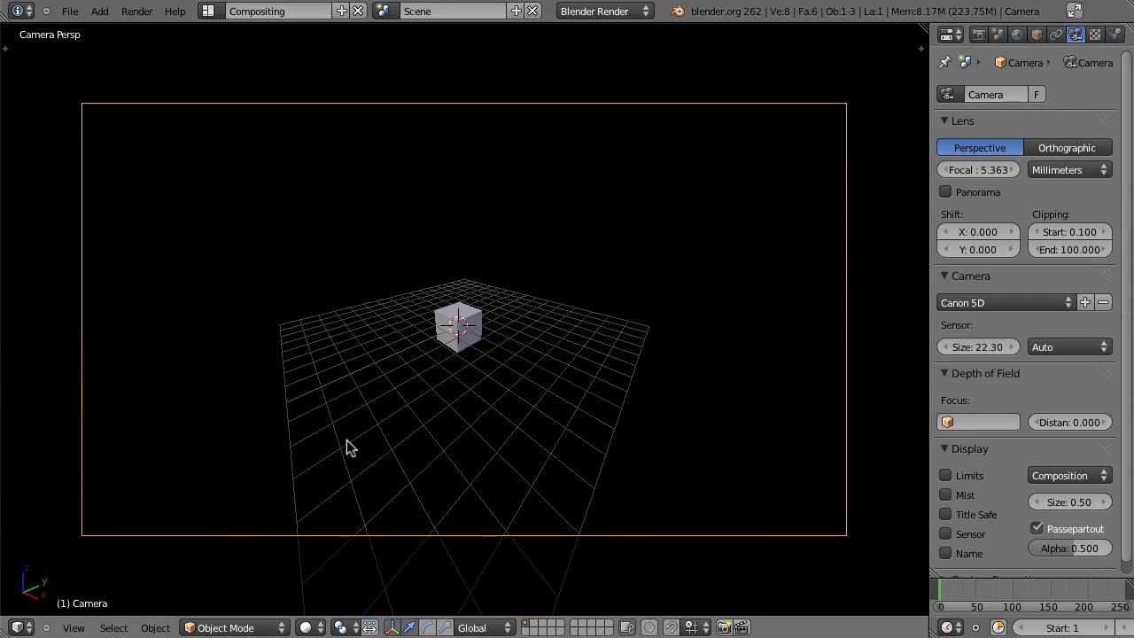
drag(963, 171, 1025, 170)
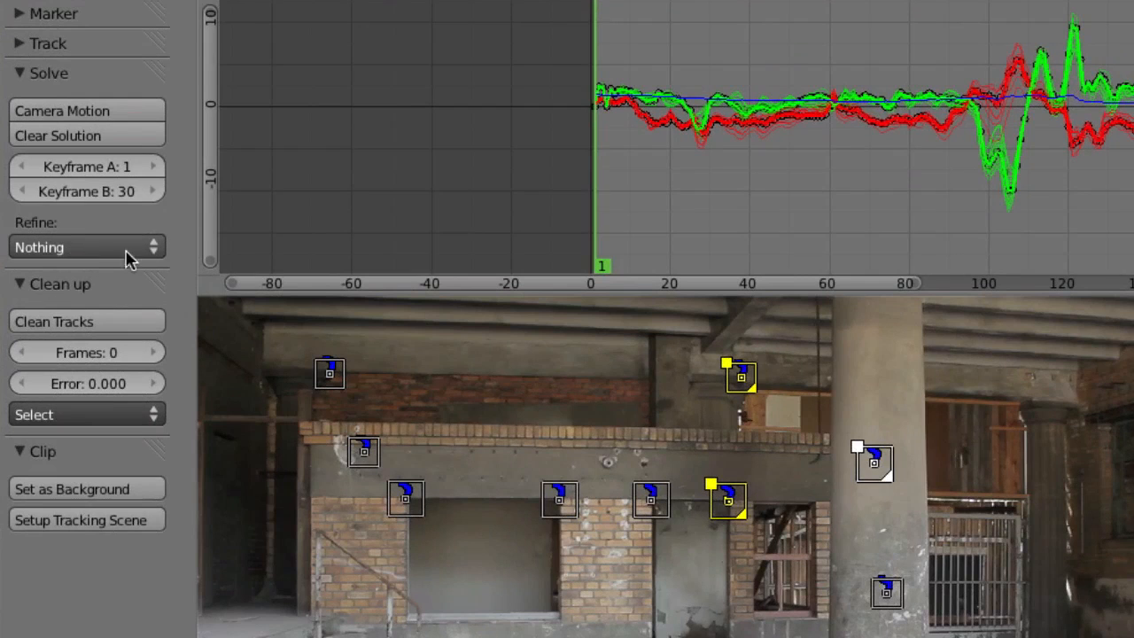
- Set the solver's Refine option to Focal Length and solve the camera motion
click(58, 256)
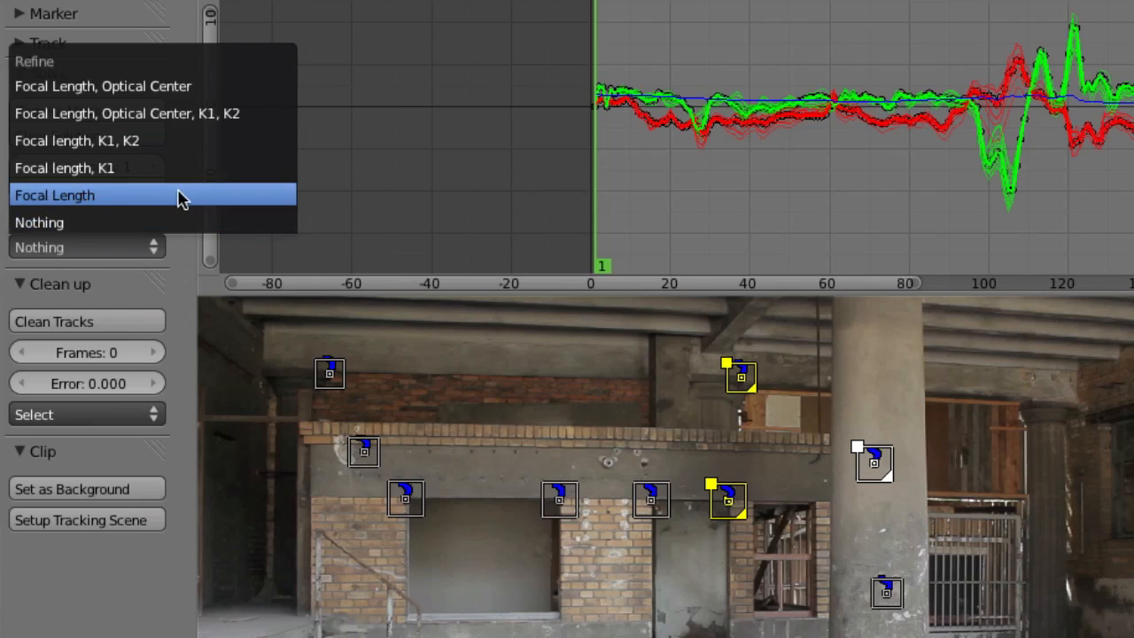
click(125, 197)
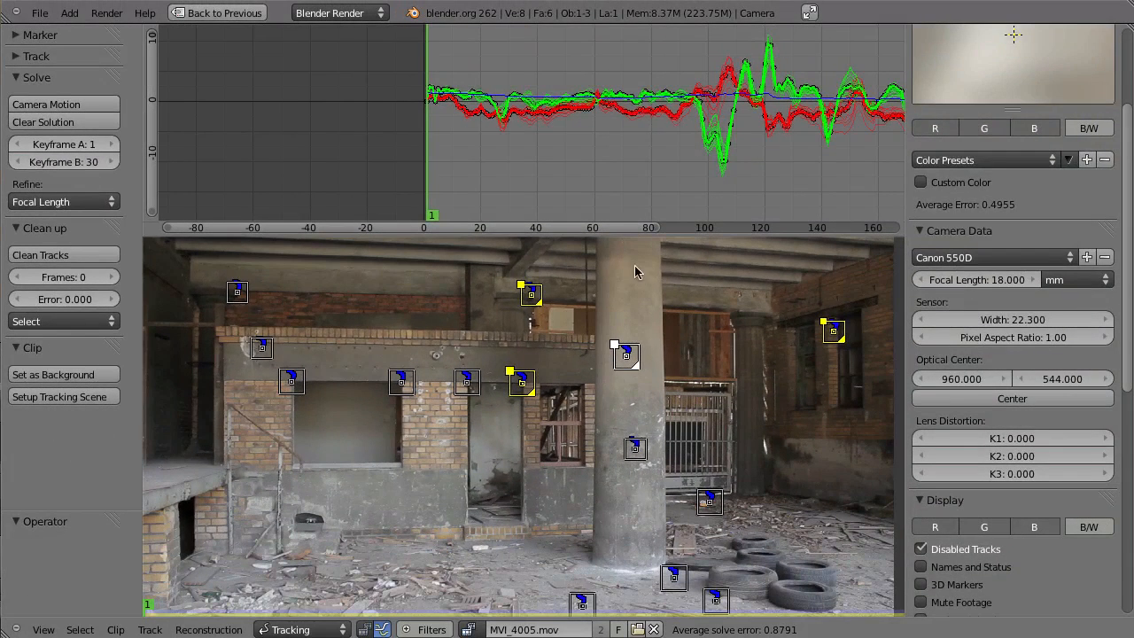
click(92, 105)
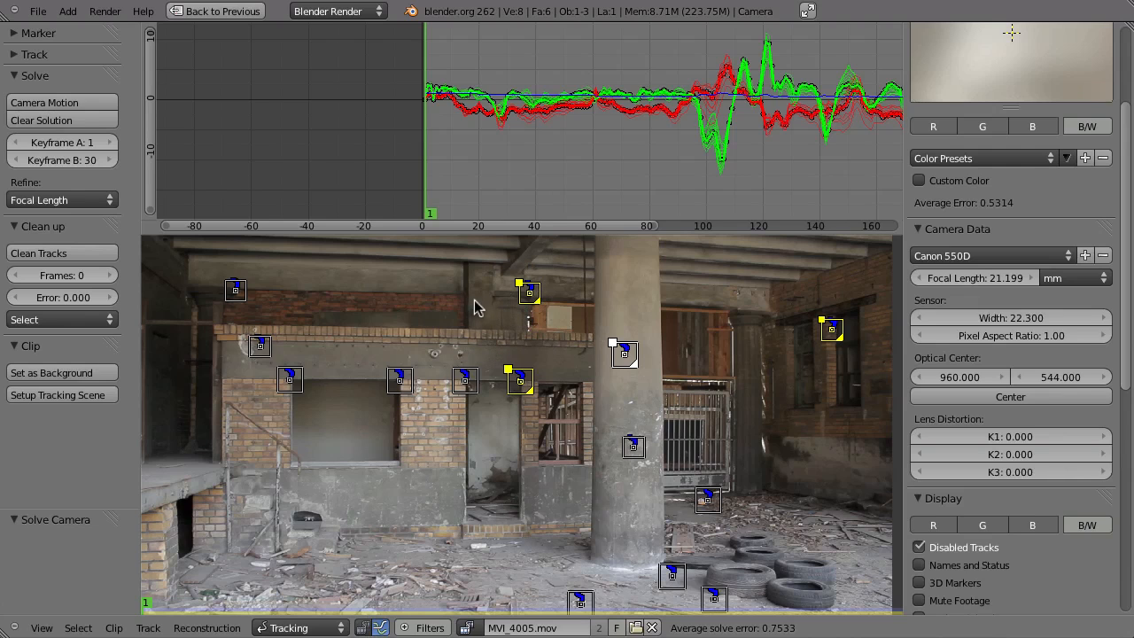
- Switch from the graph to the plain clip view and set lens distortion K1 to about -0.603
key(Tab)
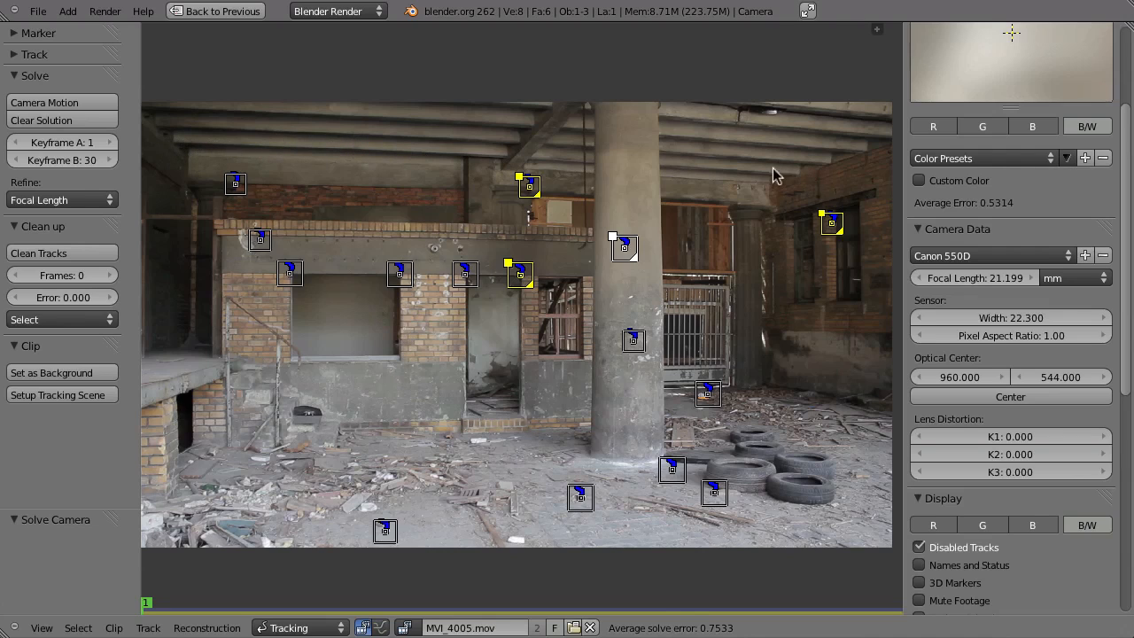
middle_drag(301, 358, 400, 338)
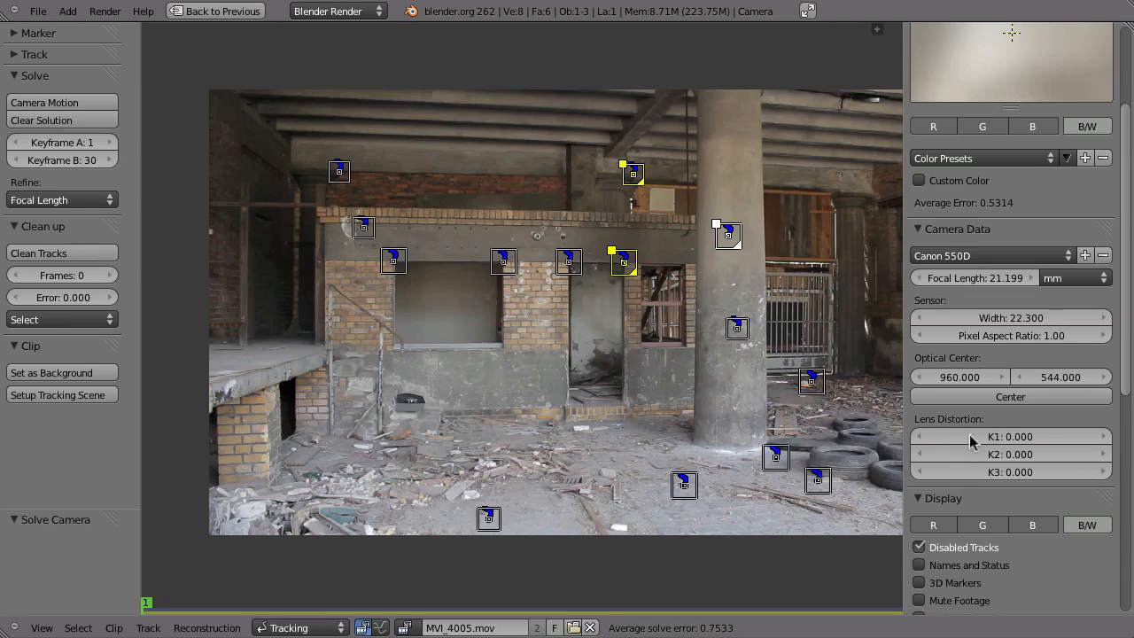
mouse_move(983, 439)
mouse_down()
mouse_move(1016, 436)
mouse_move(790, 441)
mouse_move(1007, 435)
mouse_move(989, 442)
mouse_up()
click(29, 202)
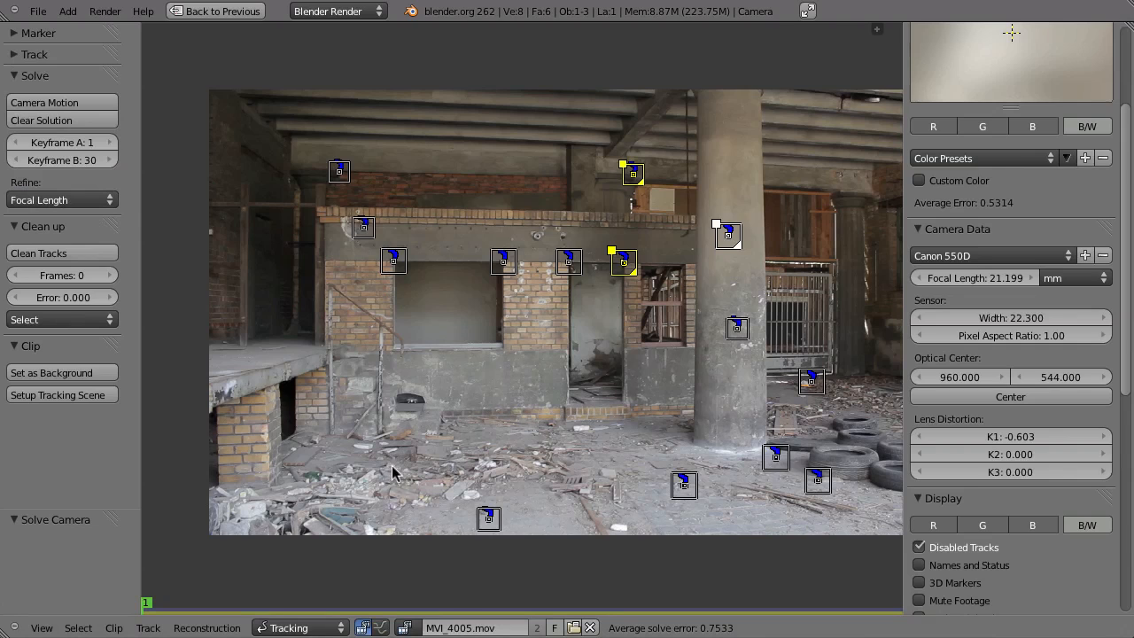
- Change the clip editor to Distortion mode and display the distortion grid over the footage
click(292, 628)
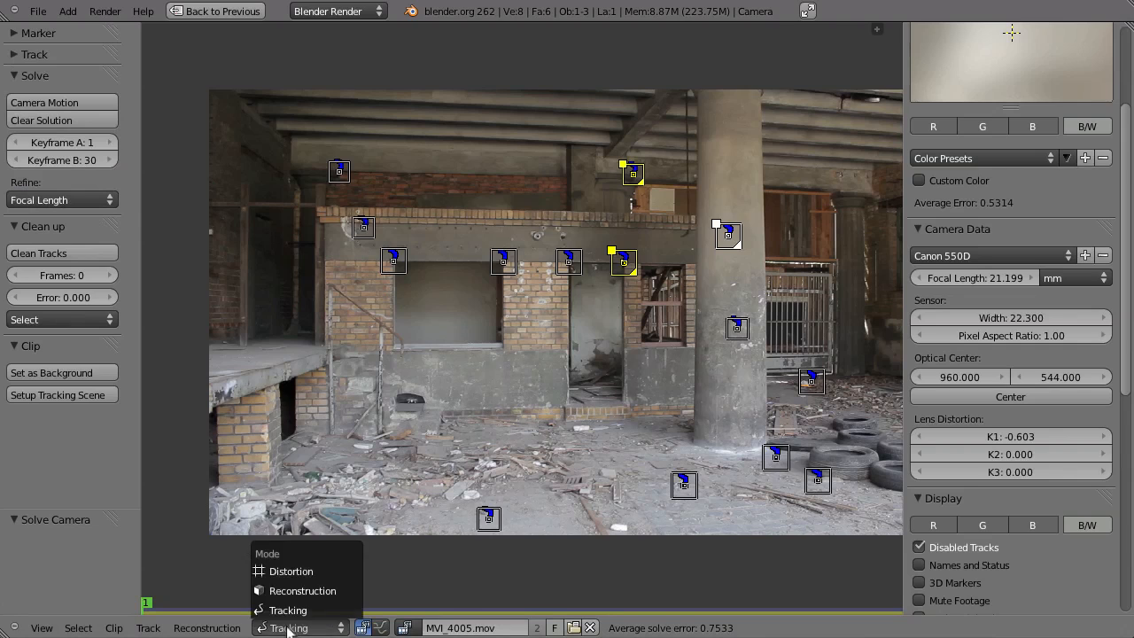
click(314, 571)
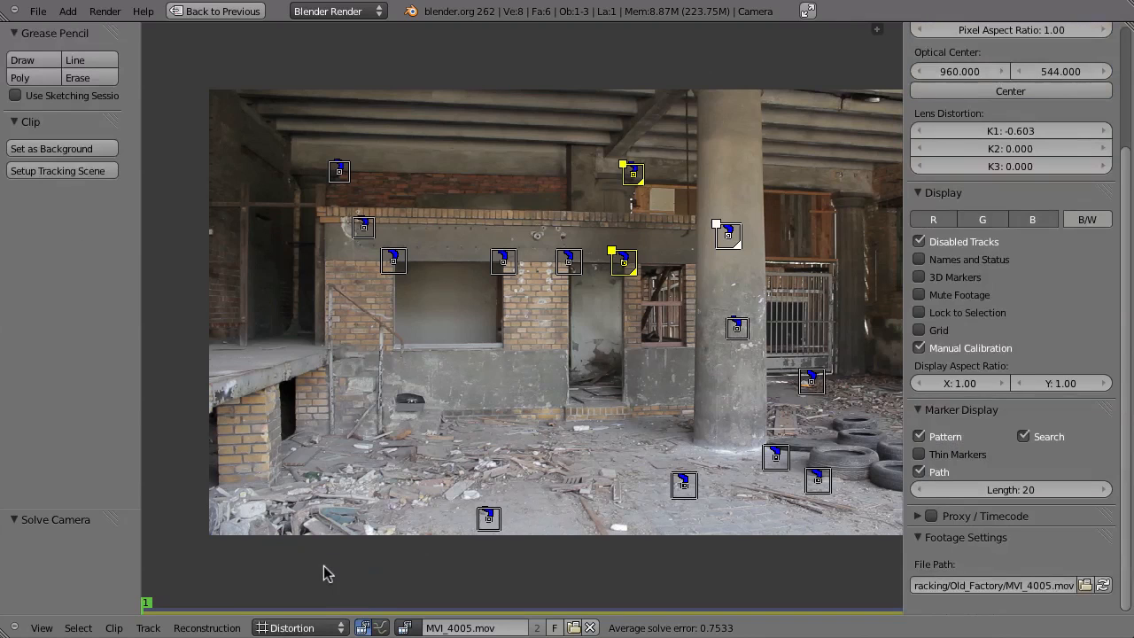
scroll(992, 372, up, 5)
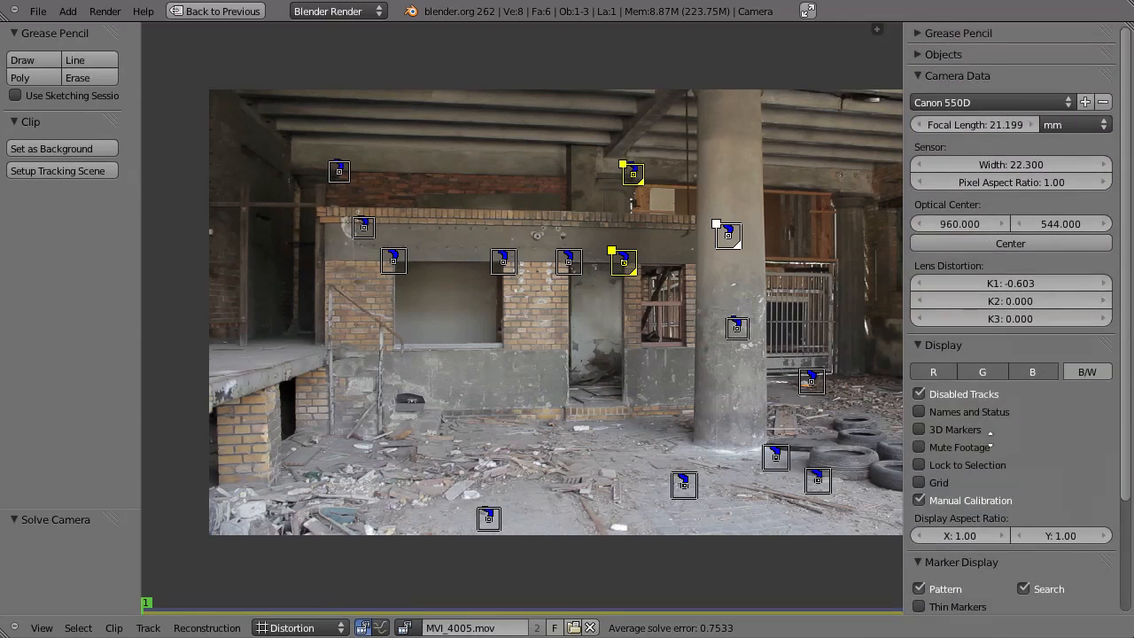
click(920, 481)
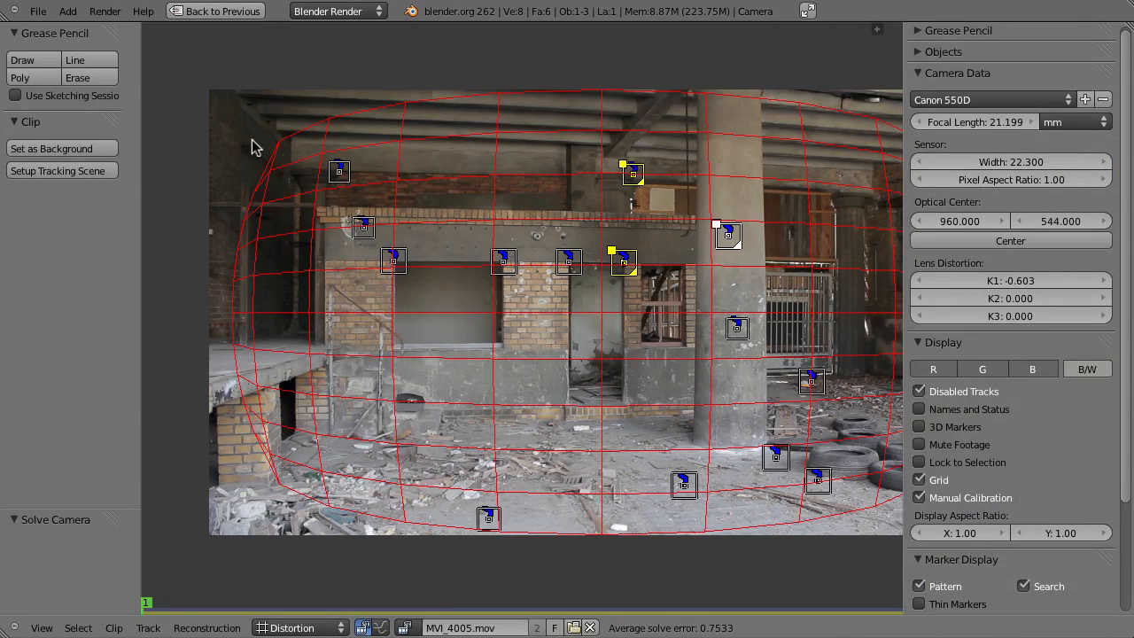
- Try different K1 distortion values, such as -0.448 and 0.426, against the grid
drag(994, 284, 1023, 281)
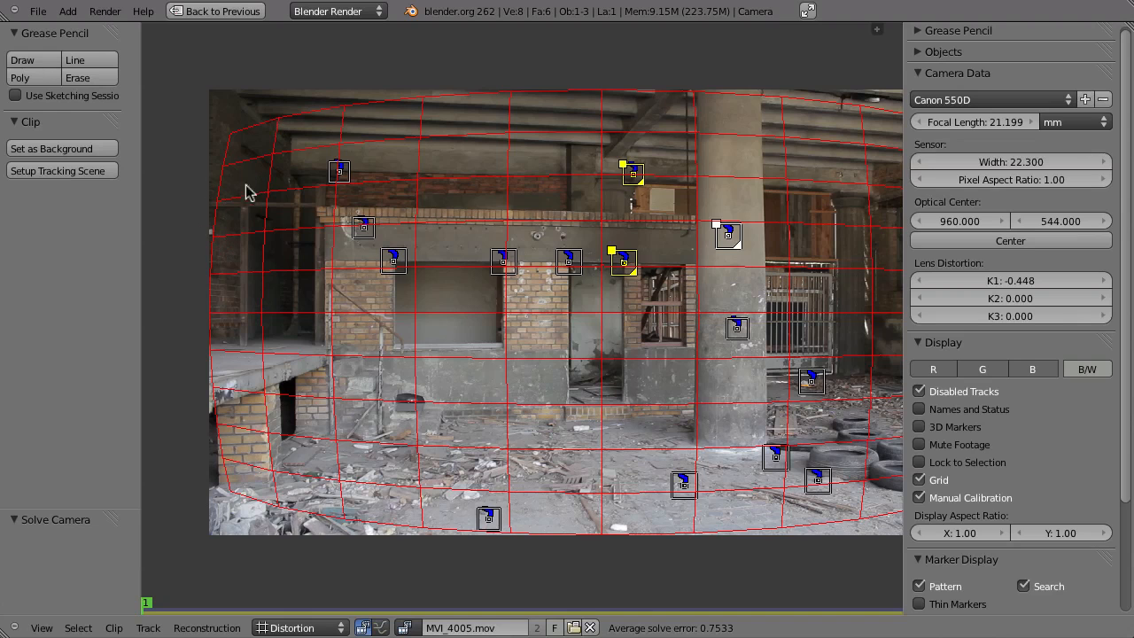
drag(1004, 282, 1132, 280)
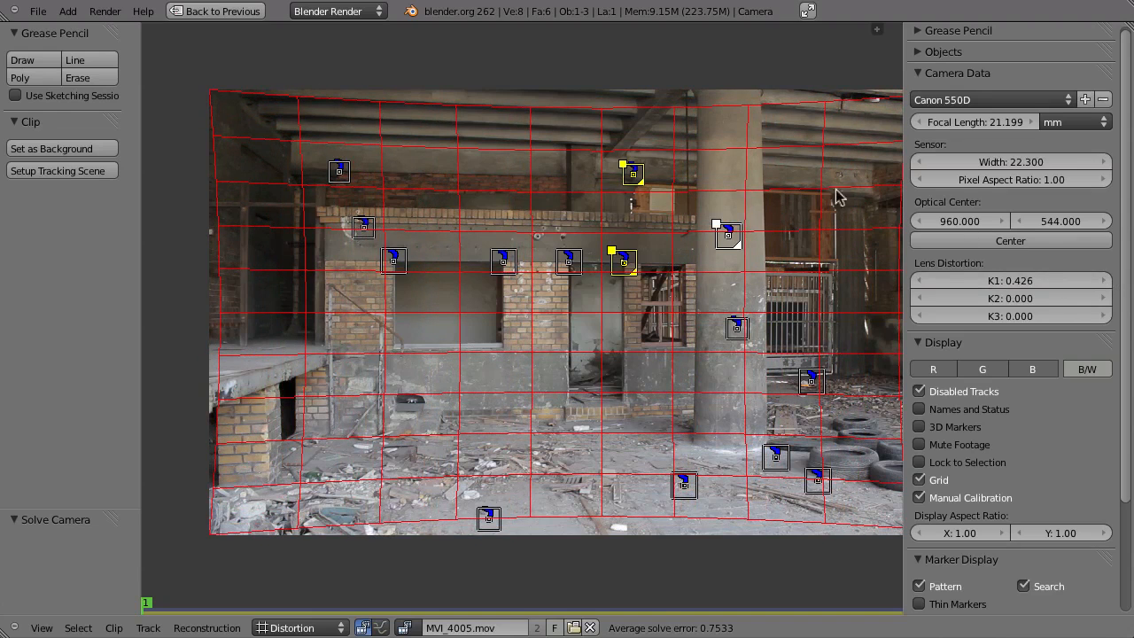
drag(1040, 278, 943, 284)
- Reset lens distortion K1 to 0 and hide the distortion grid
click(1028, 283)
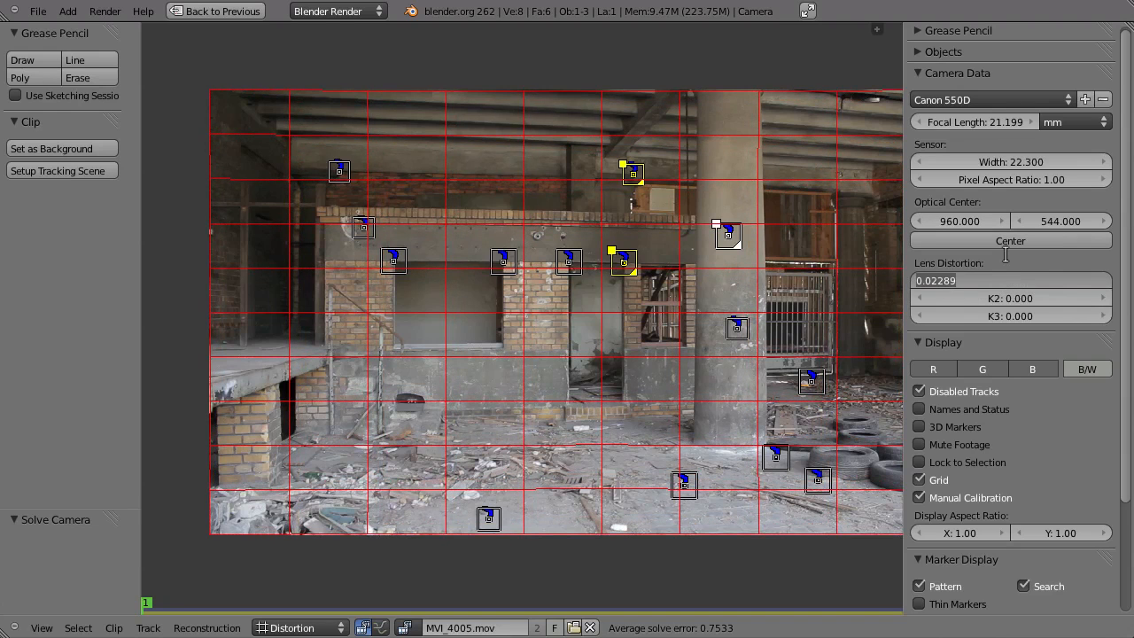
text(0)
key(Return)
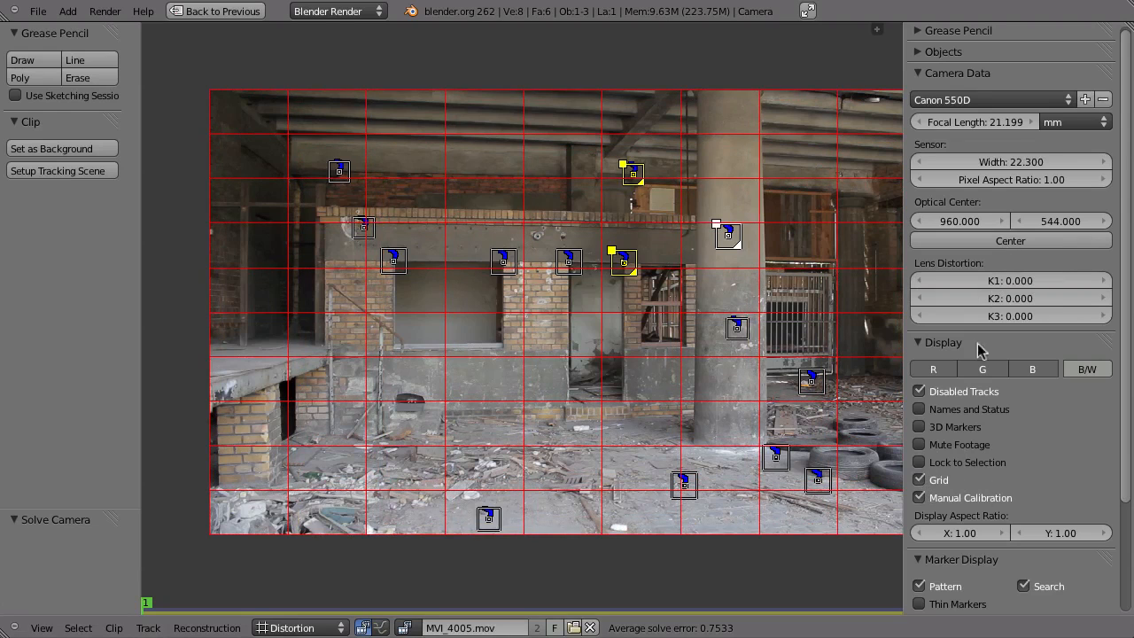
click(920, 481)
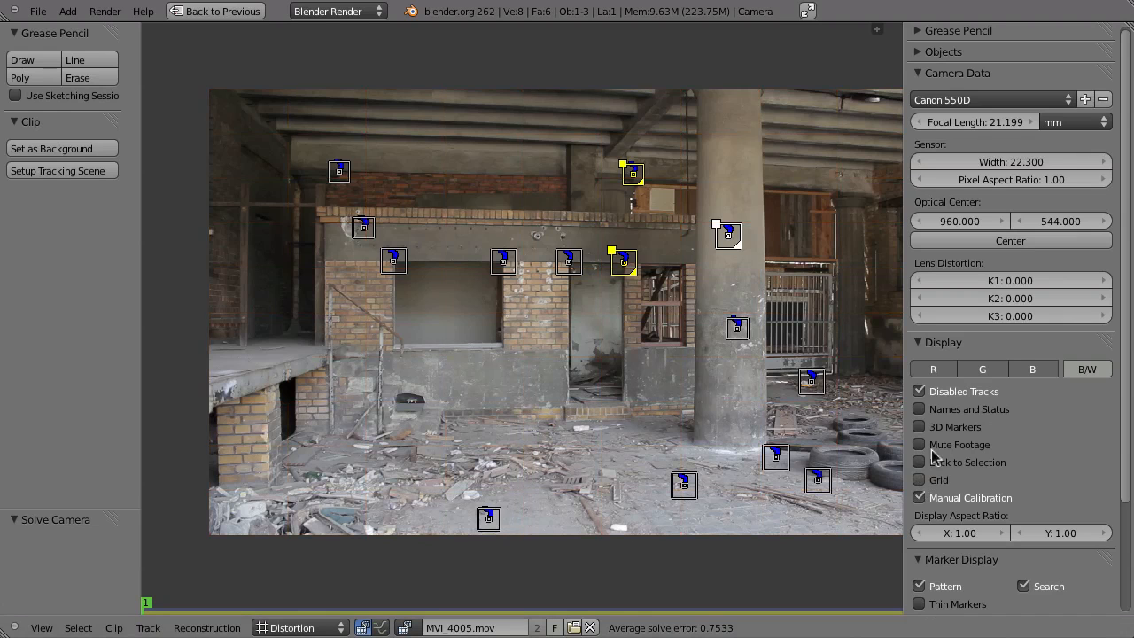
- Draw straight grease pencil lines along the ceiling beam and the left wall edge, and set K1 to about -0.098
click(918, 32)
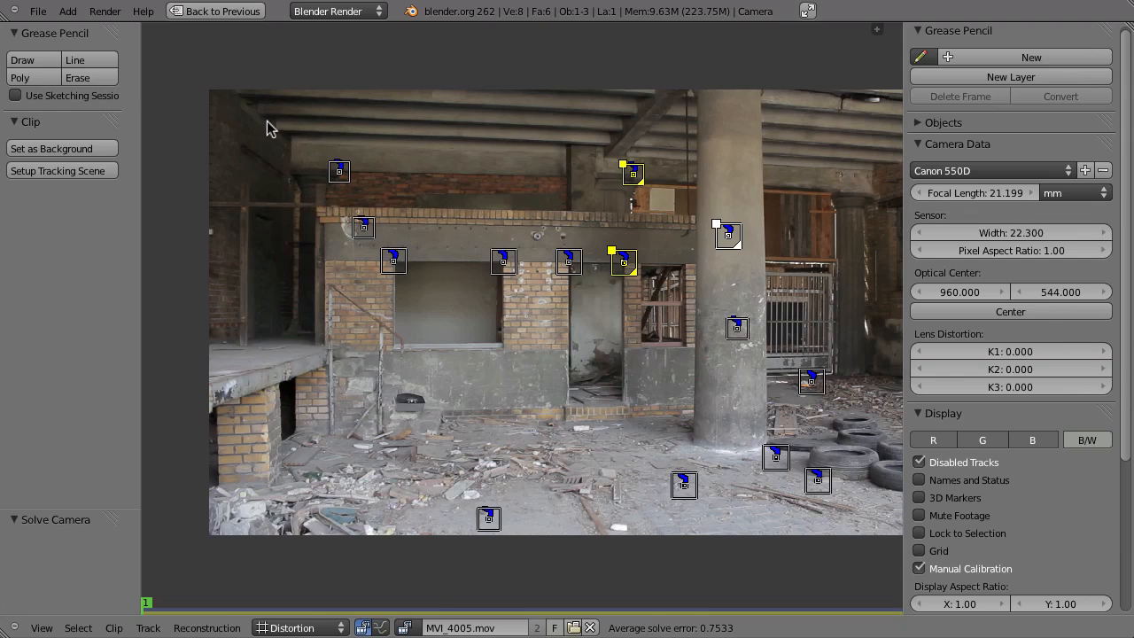
mouse_move(252, 119)
mouse_down()
mouse_move(443, 124)
mouse_move(431, 243)
mouse_move(497, 141)
mouse_move(903, 146)
mouse_up()
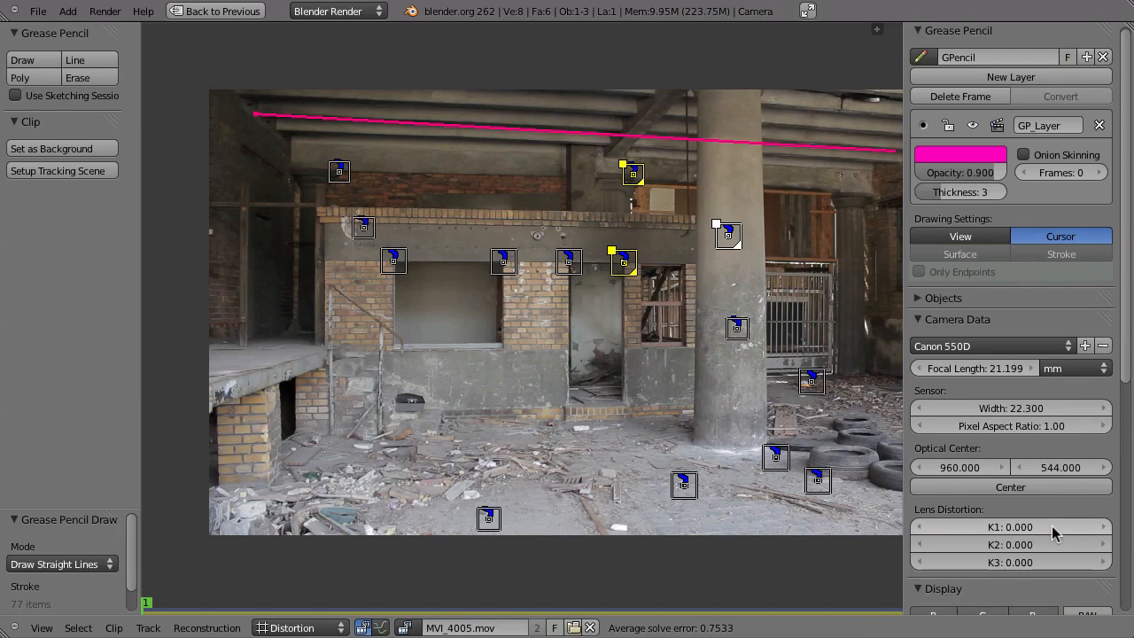
drag(1052, 527, 914, 535)
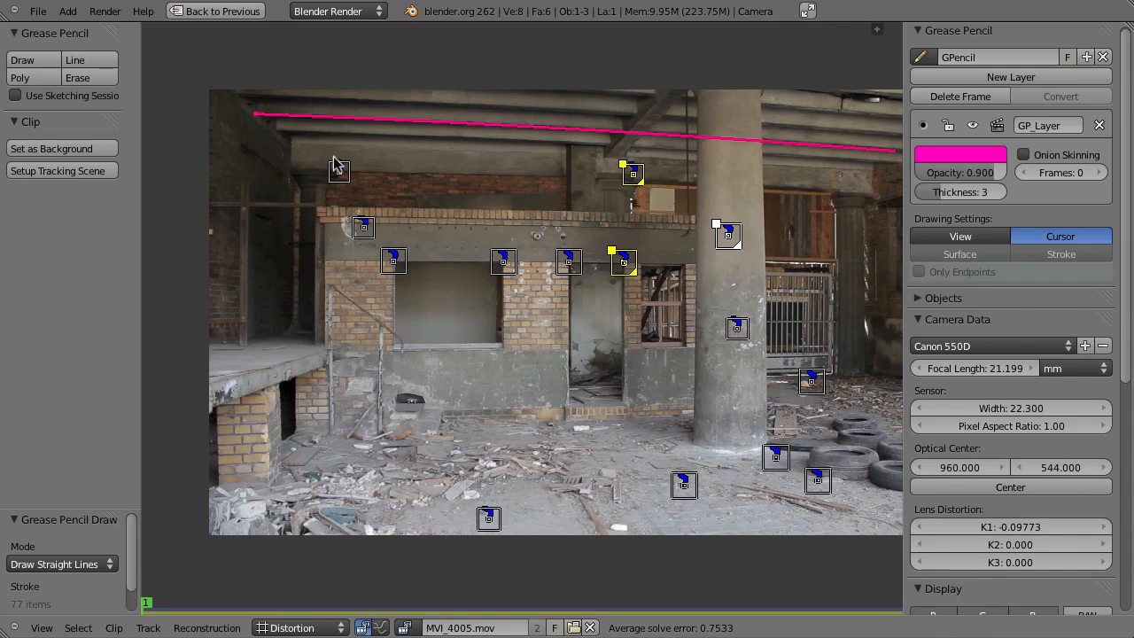
drag(325, 126, 338, 470)
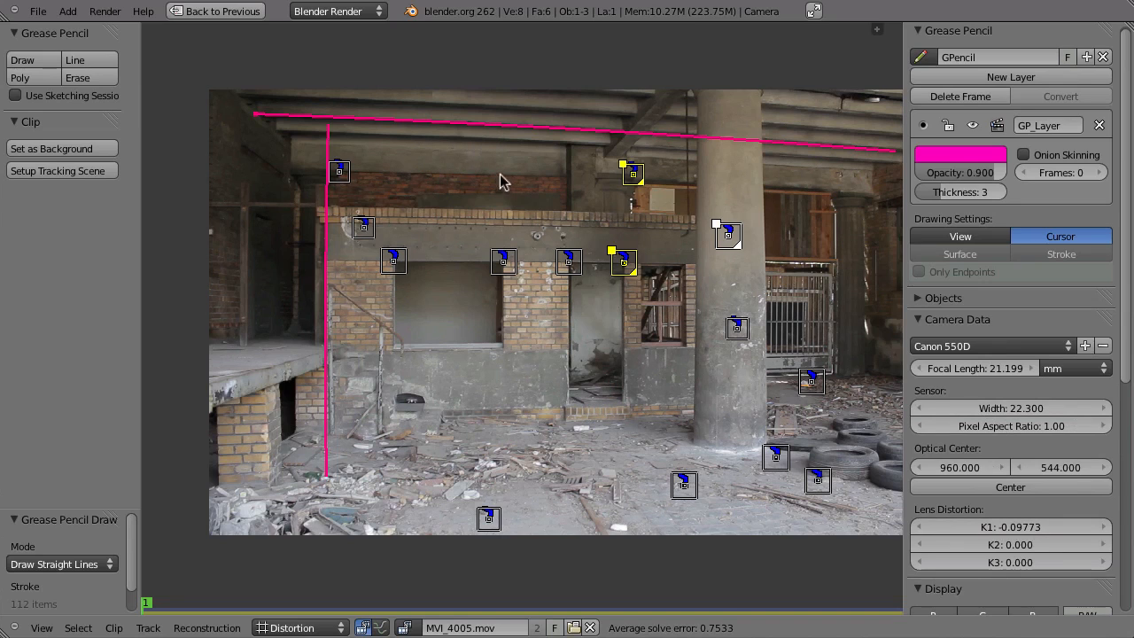
- Return the clip editor to Tracking mode and solve the camera motion again with the adjusted distortion
click(302, 628)
click(303, 610)
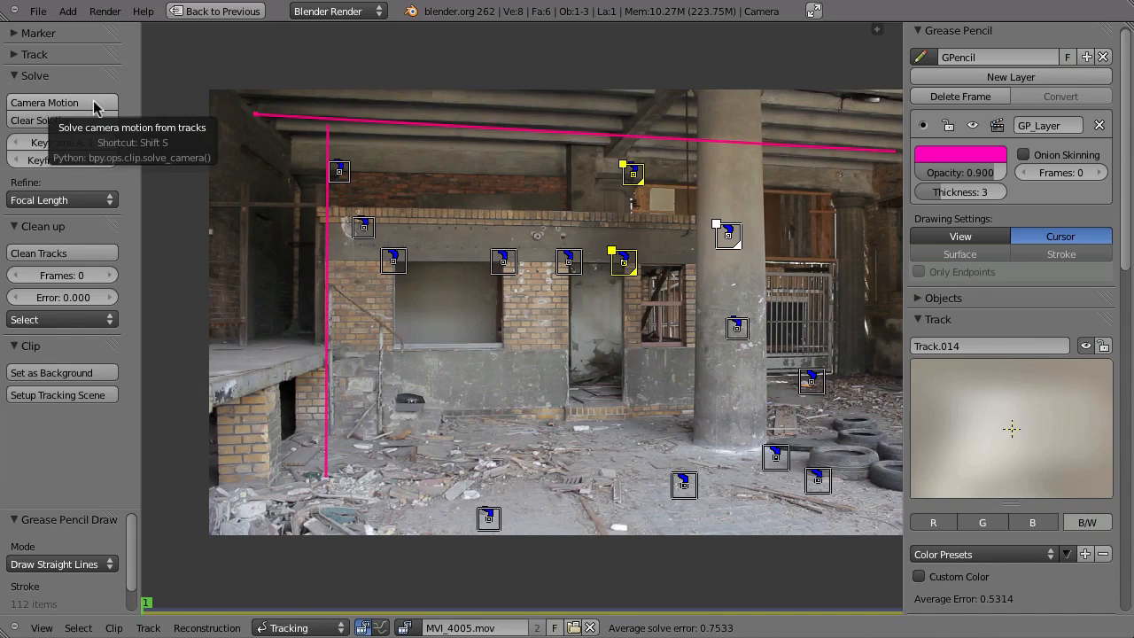
key(shift+s)
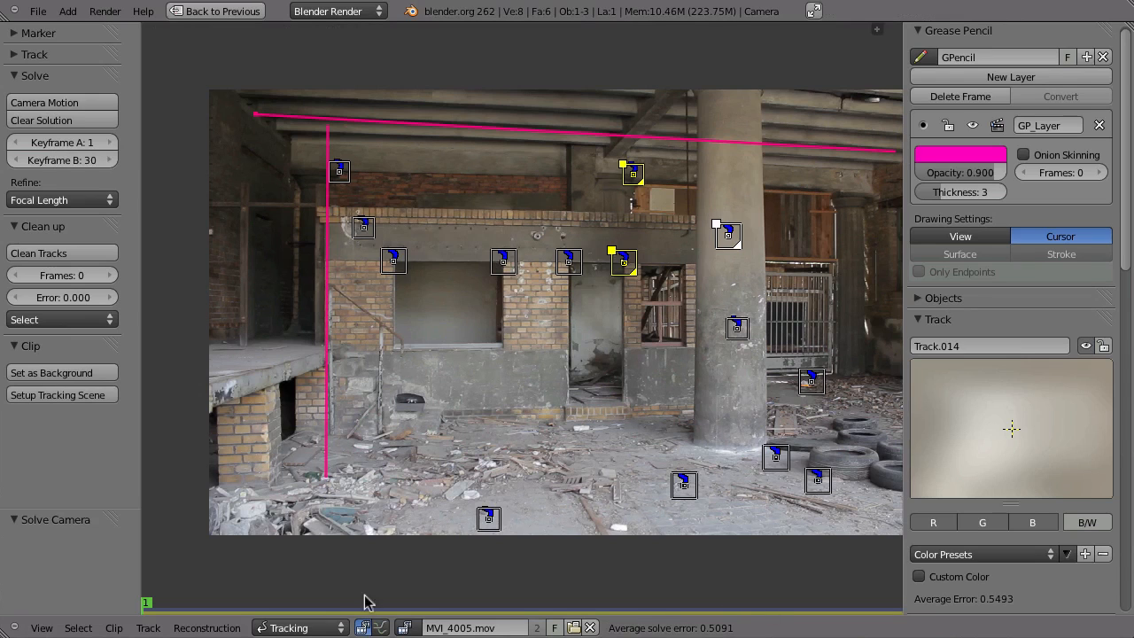
- Check the camera data in Distortion mode, return to Tracking mode, and unlink the grease pencil lines from the clip
click(294, 628)
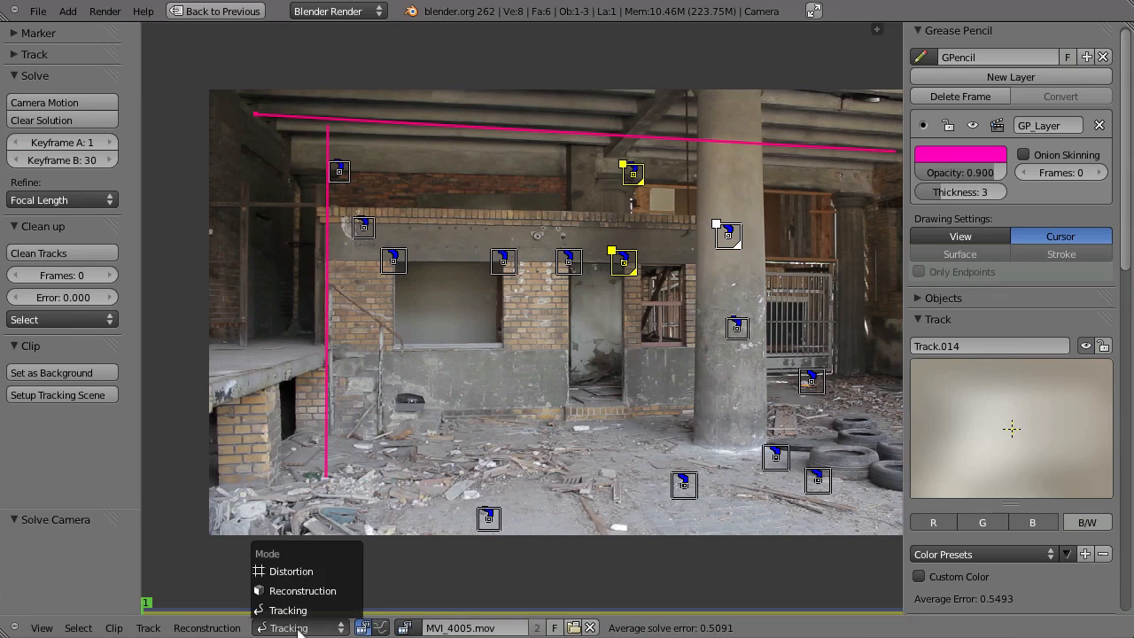
click(294, 570)
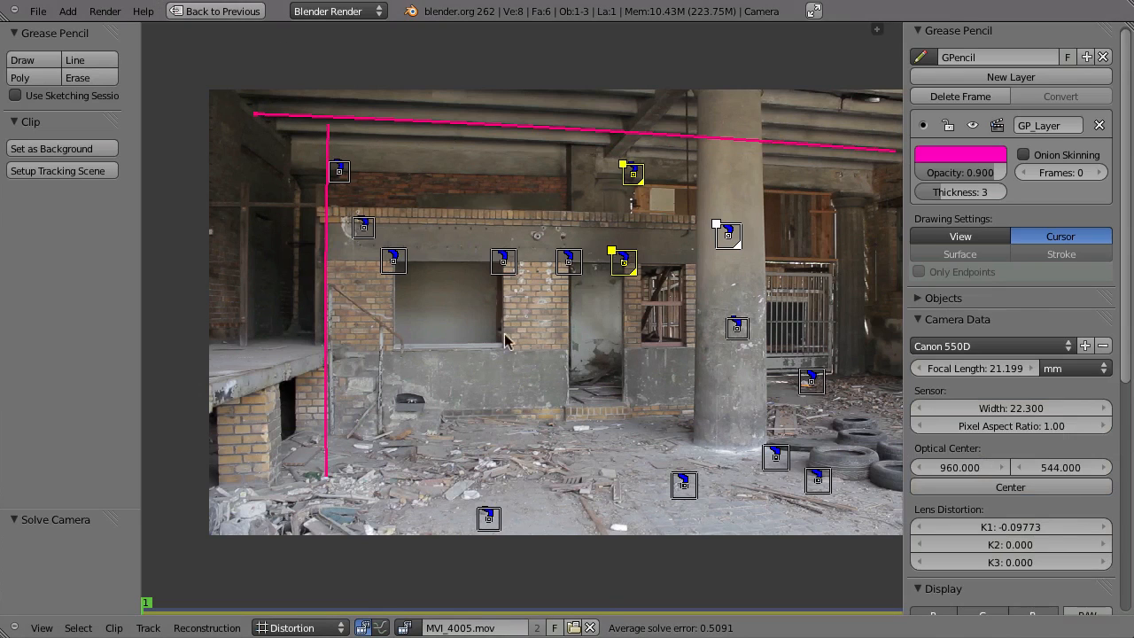
click(289, 627)
click(288, 609)
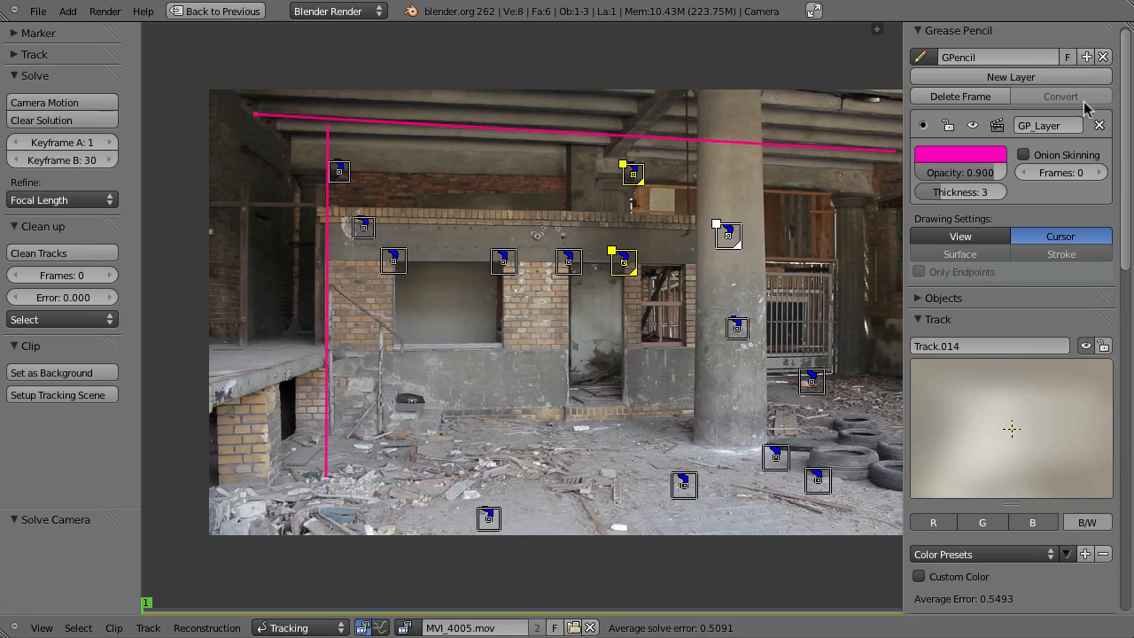
click(1104, 57)
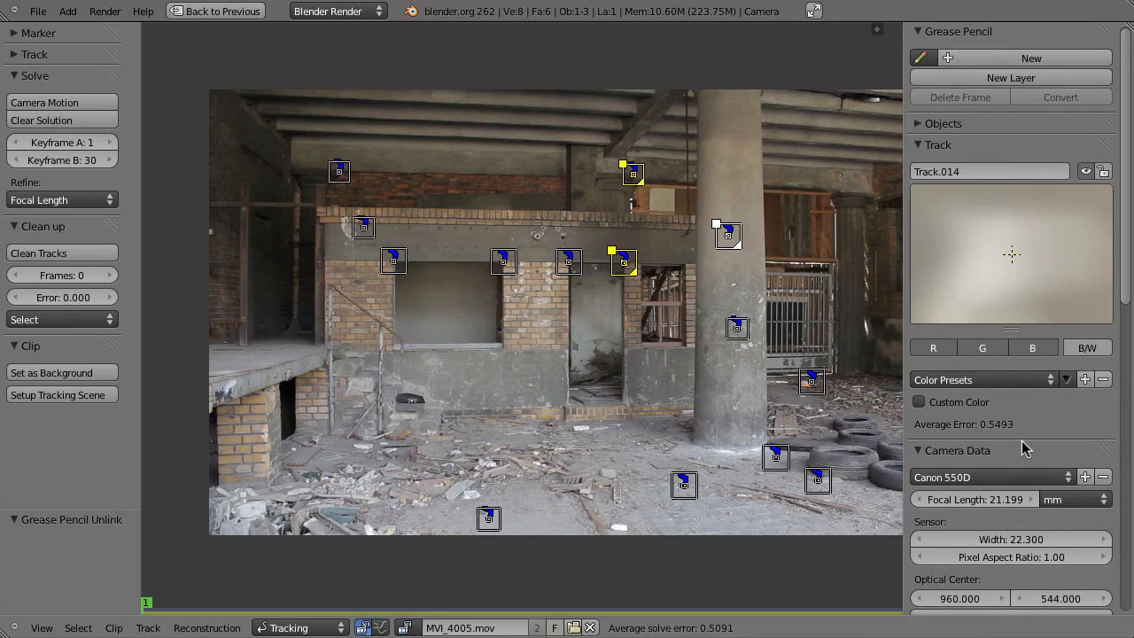
- Set the camera solver to refine Focal length, K1
scroll(1021, 449, down, 5)
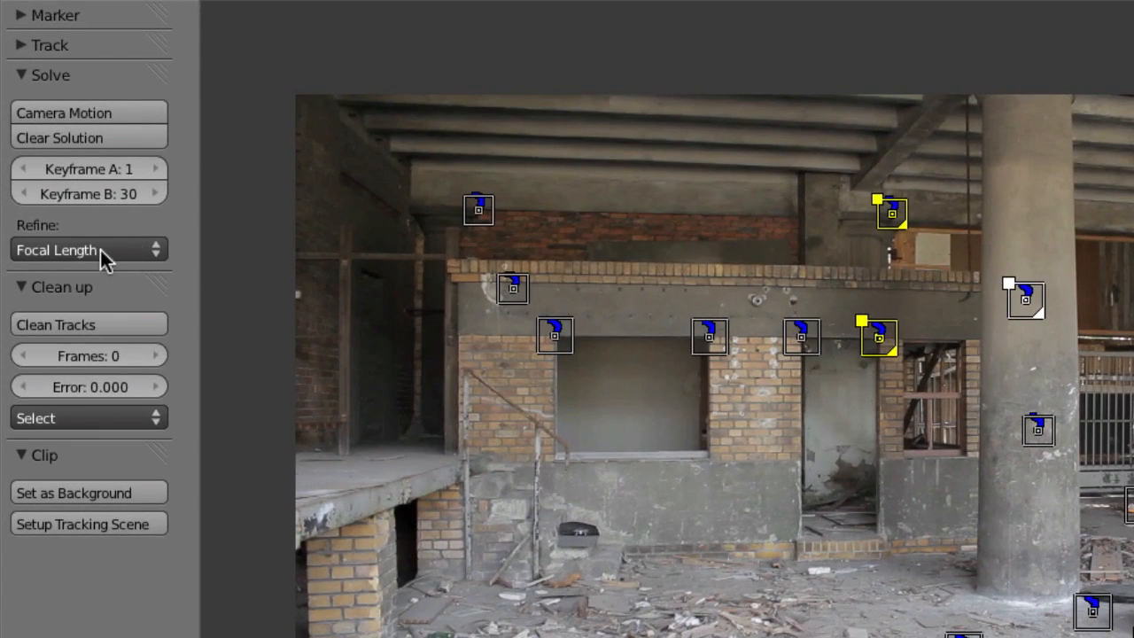
click(51, 251)
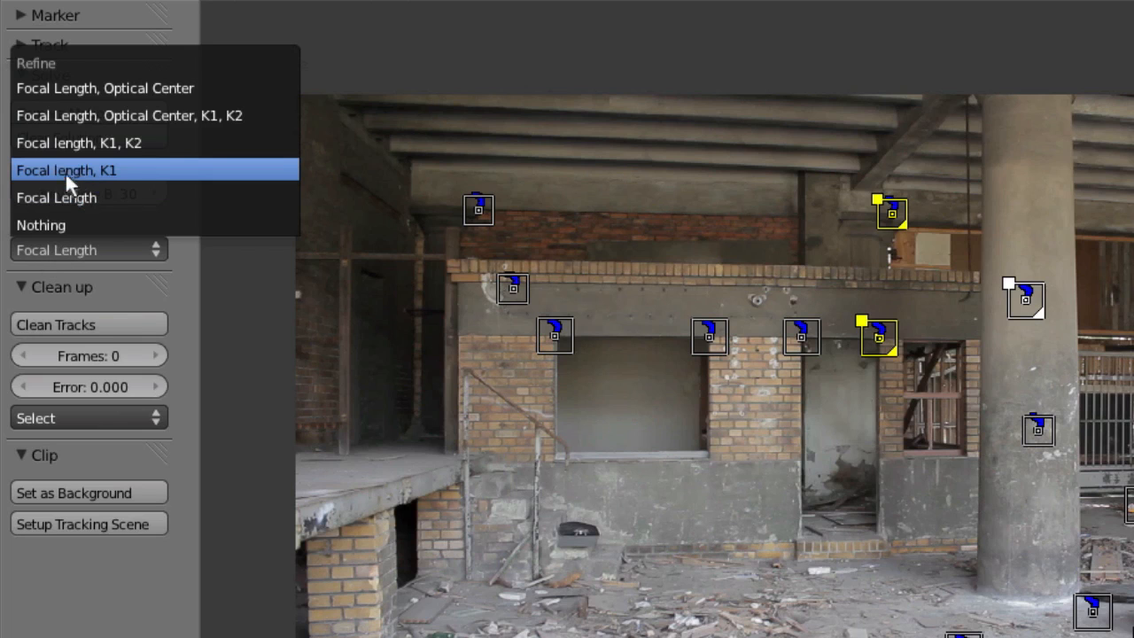
click(123, 174)
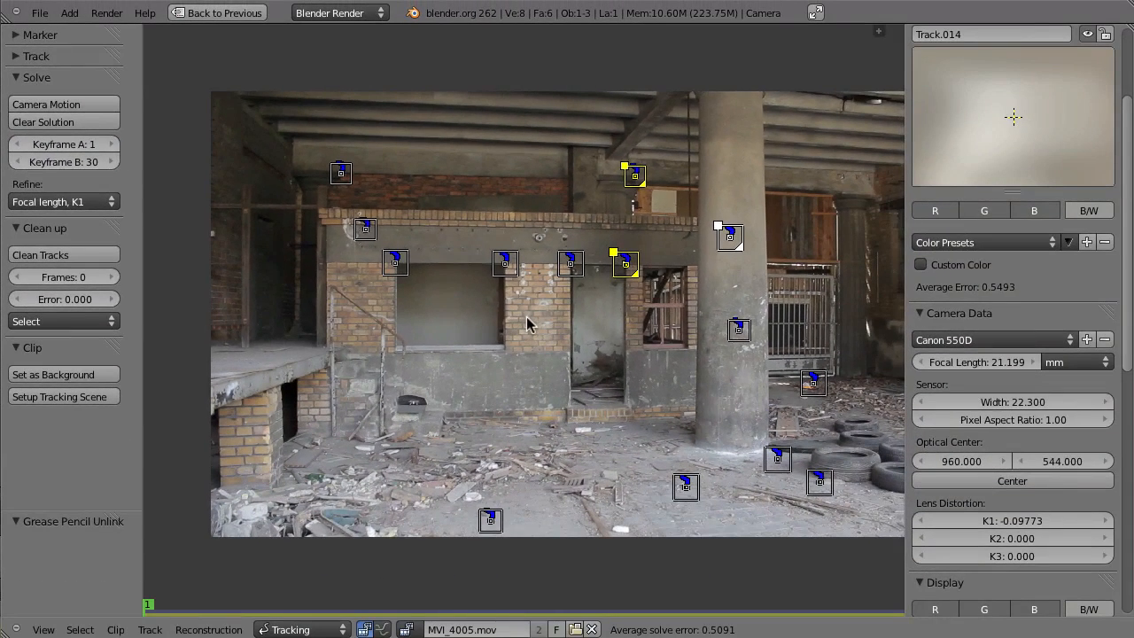
key(shift+s)
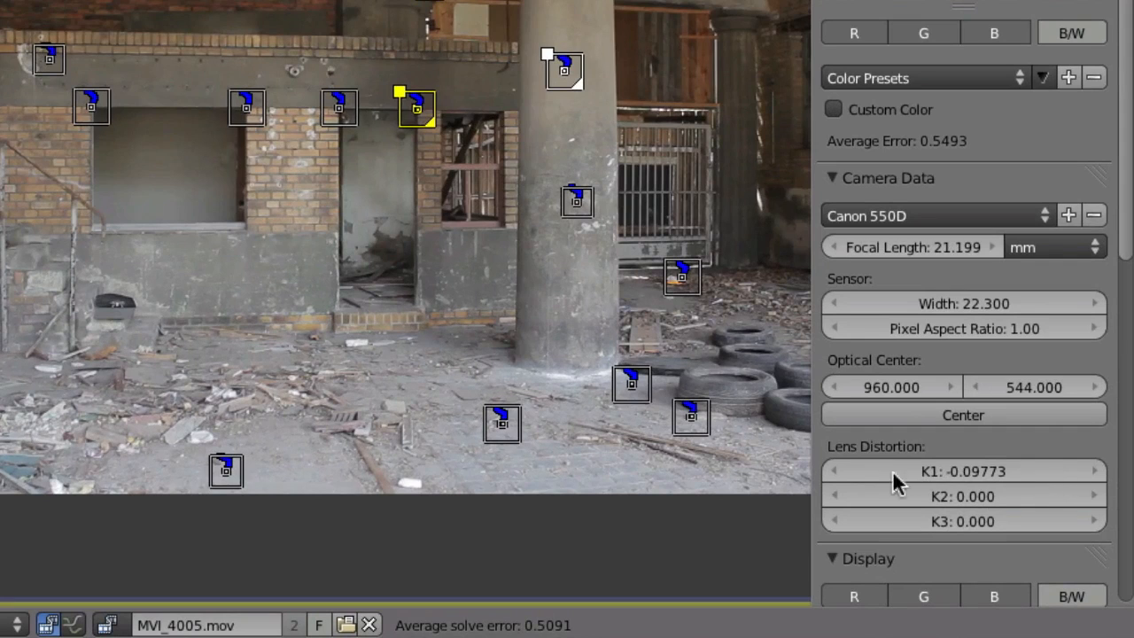
- Reset the K1 lens distortion coefficient to 0 in the camera data
click(975, 473)
text(0)
key(Return)
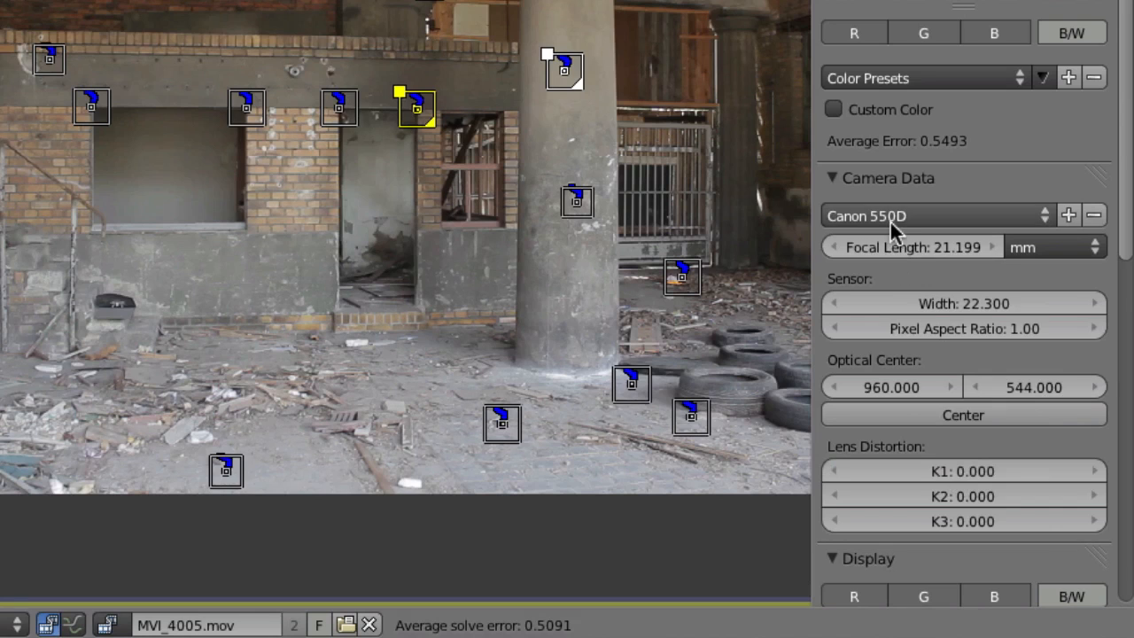
- Set the camera's focal length to 18 mm and solve the camera motion with the current refinement option
drag(924, 249, 888, 231)
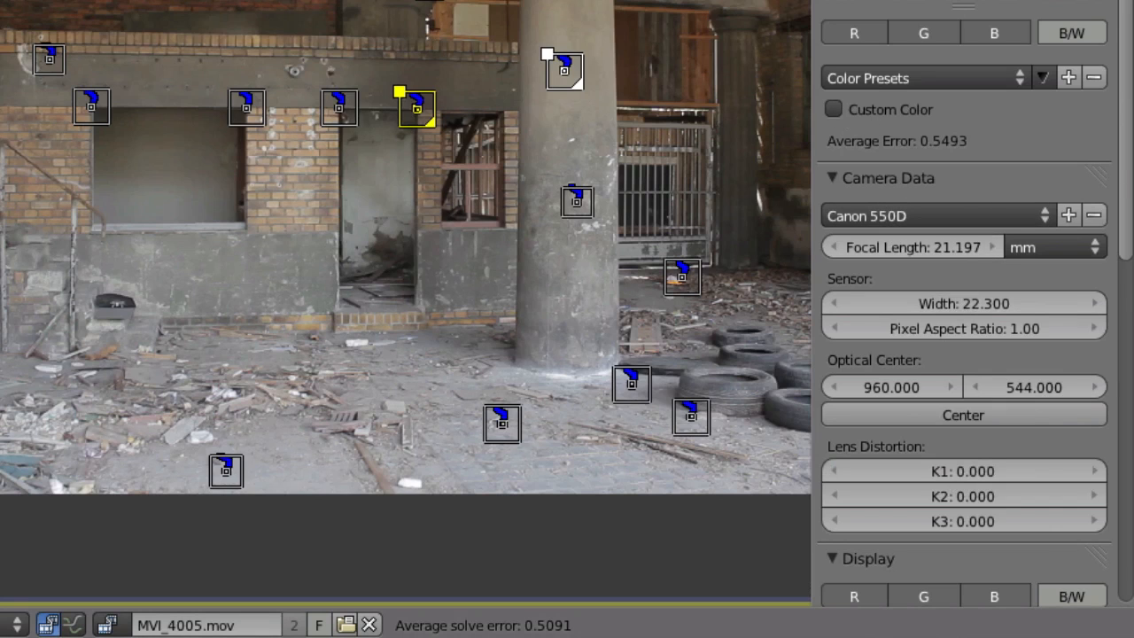
click(884, 250)
text(18)
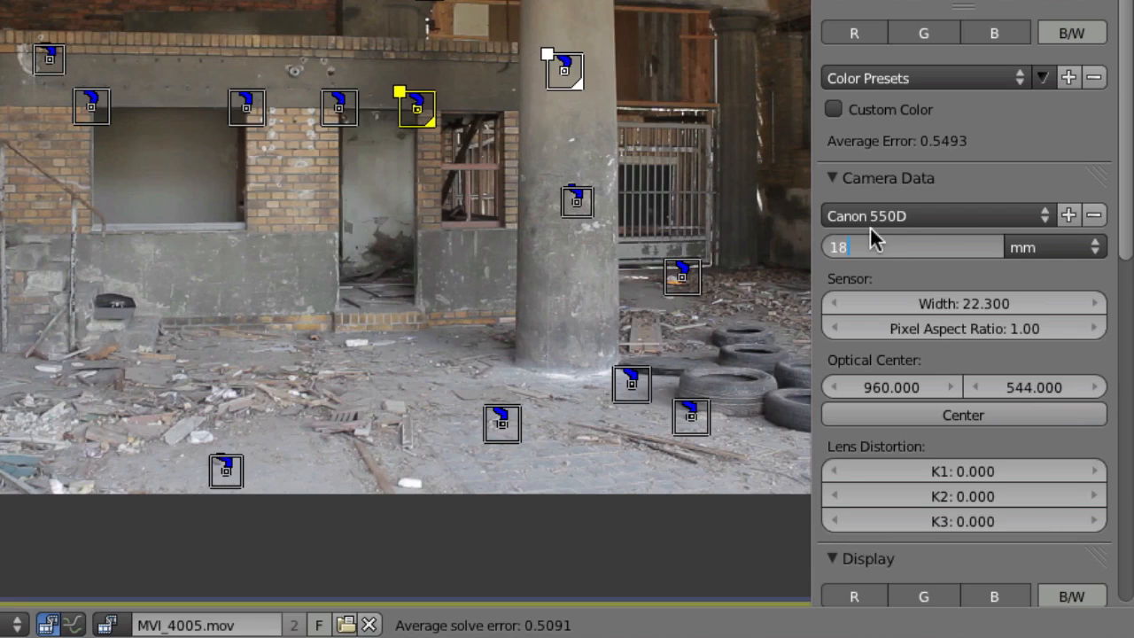
key(Return)
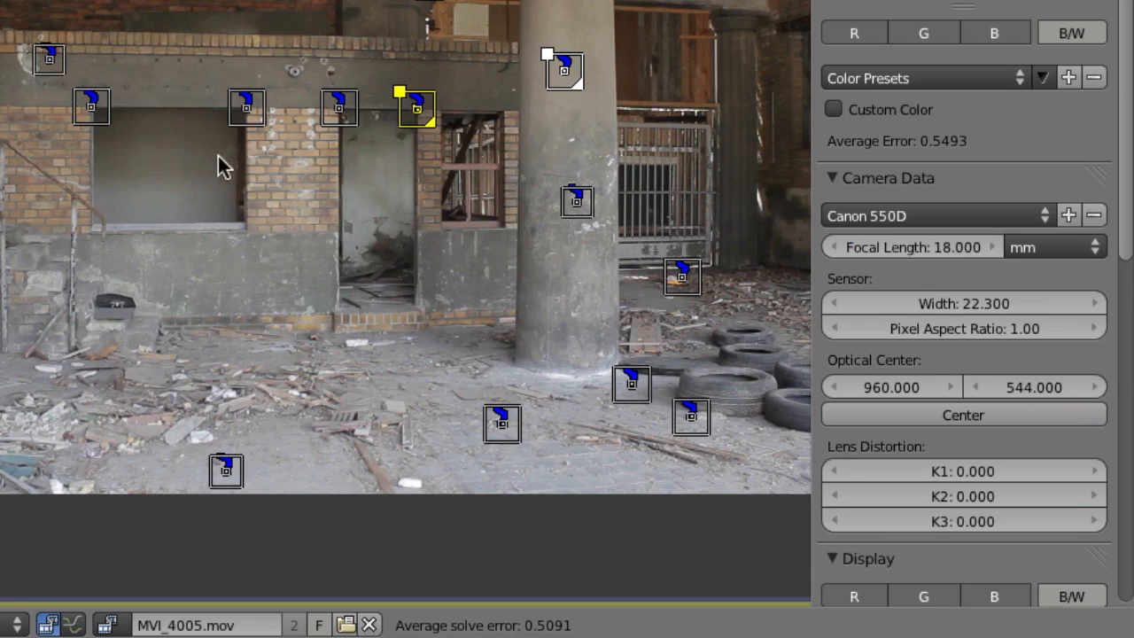
key(shift+s)
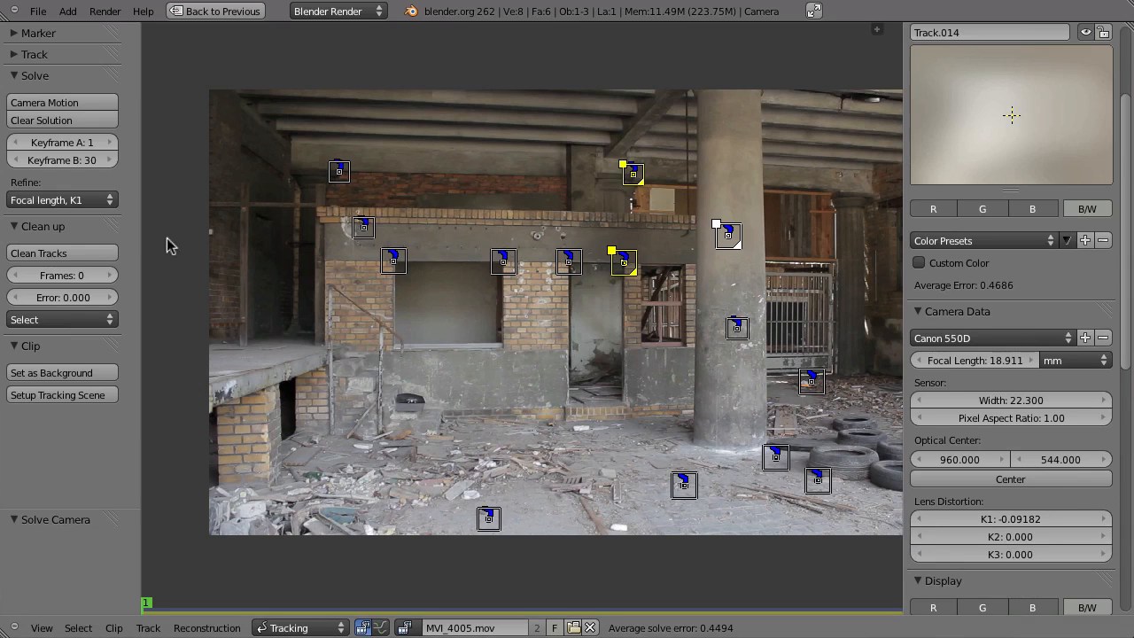
- Set the solver to refine Focal length, K1, K2 and solve the camera motion again
click(62, 200)
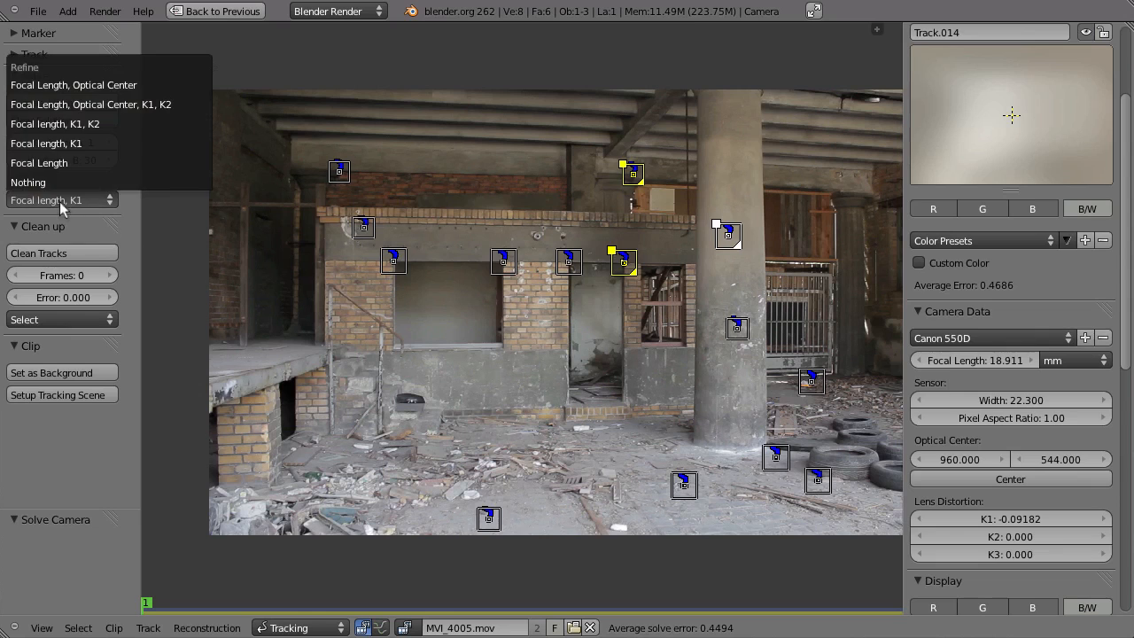
click(55, 124)
key(shift+s)
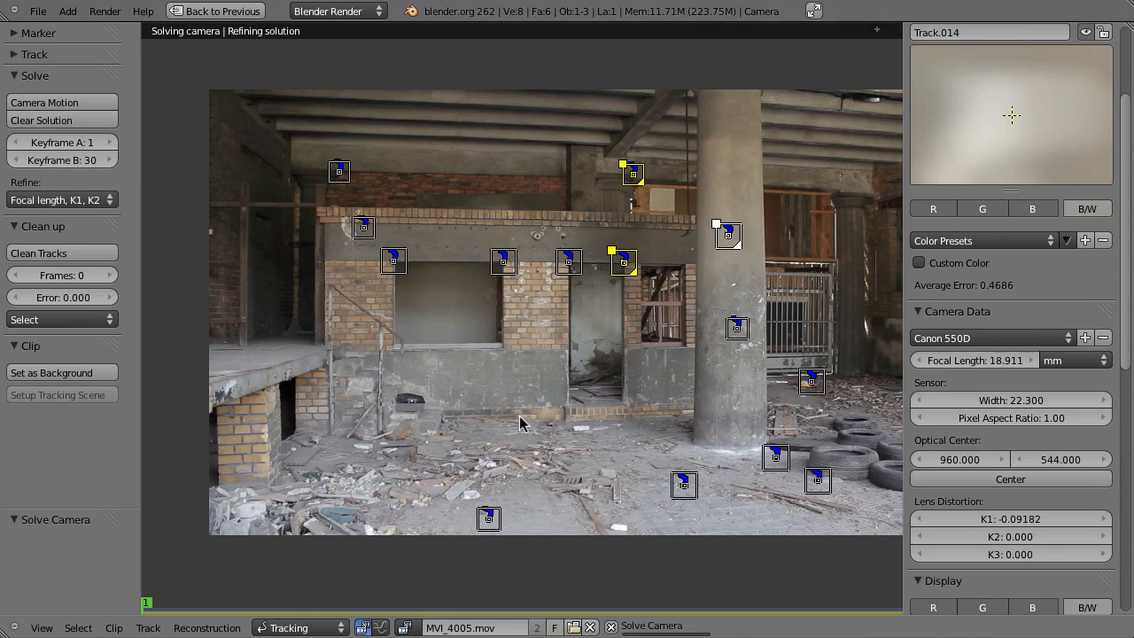